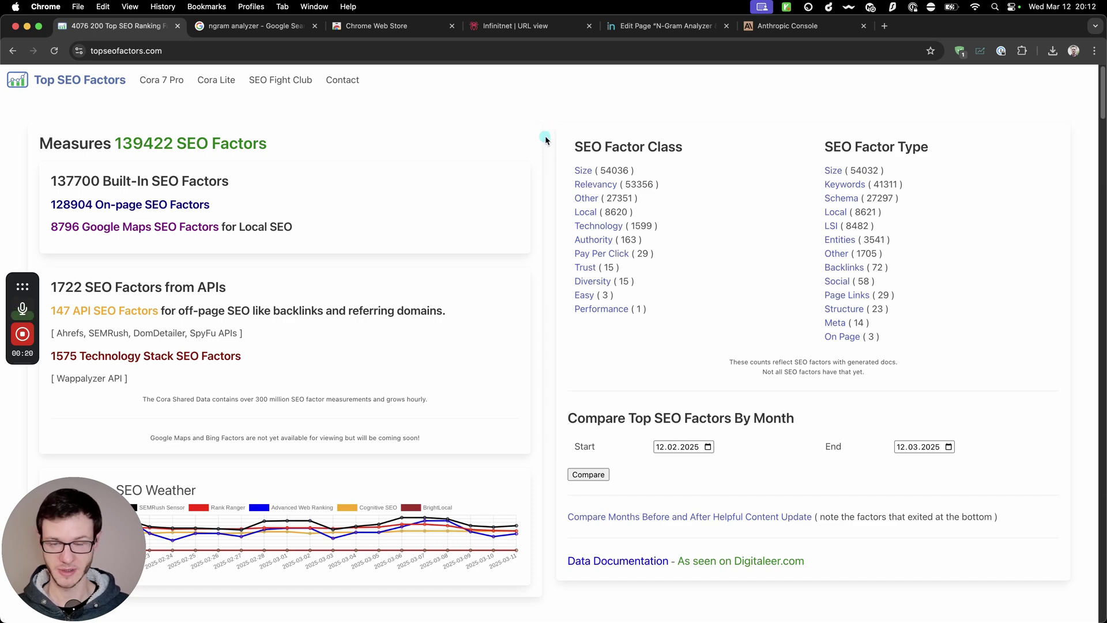
Scroll down the Top SEO Factors home page to the TOP SEO Factors for 2025-03 table
scroll(545, 140, "down", 2)
scroll(552, 148, "up", 2)
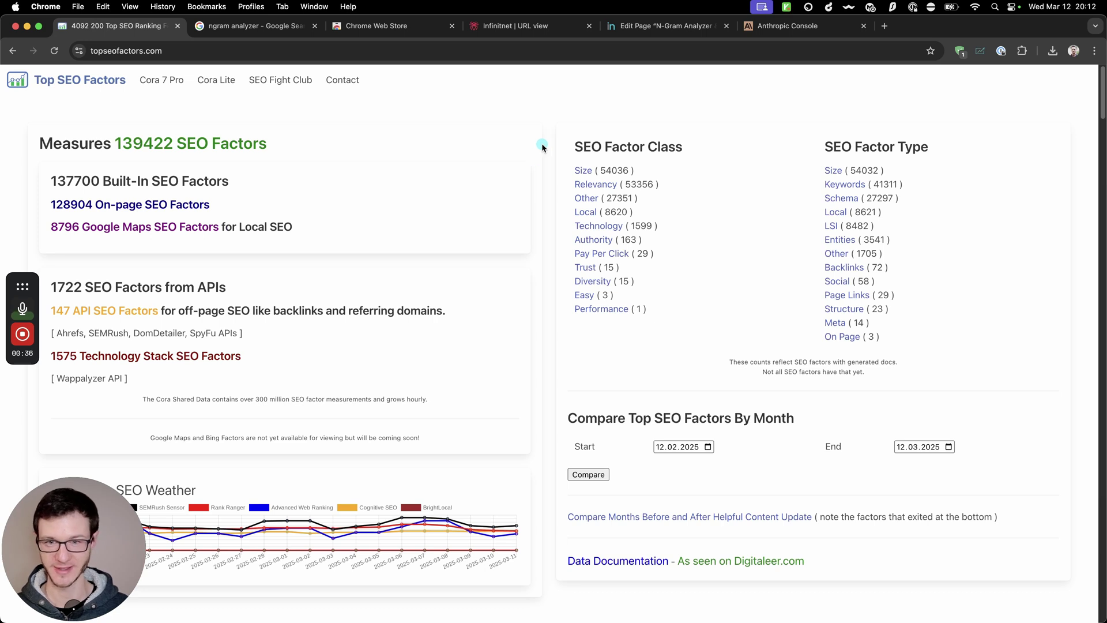
scroll(550, 157, "down", 3)
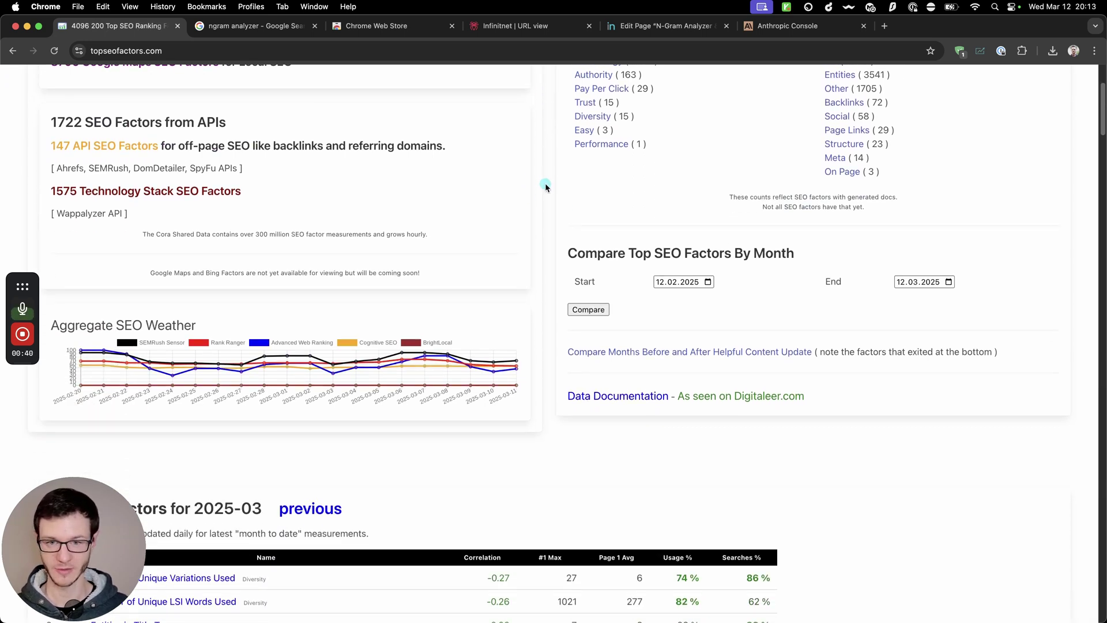
scroll(545, 182, "down", 2)
scroll(554, 202, "down", 2)
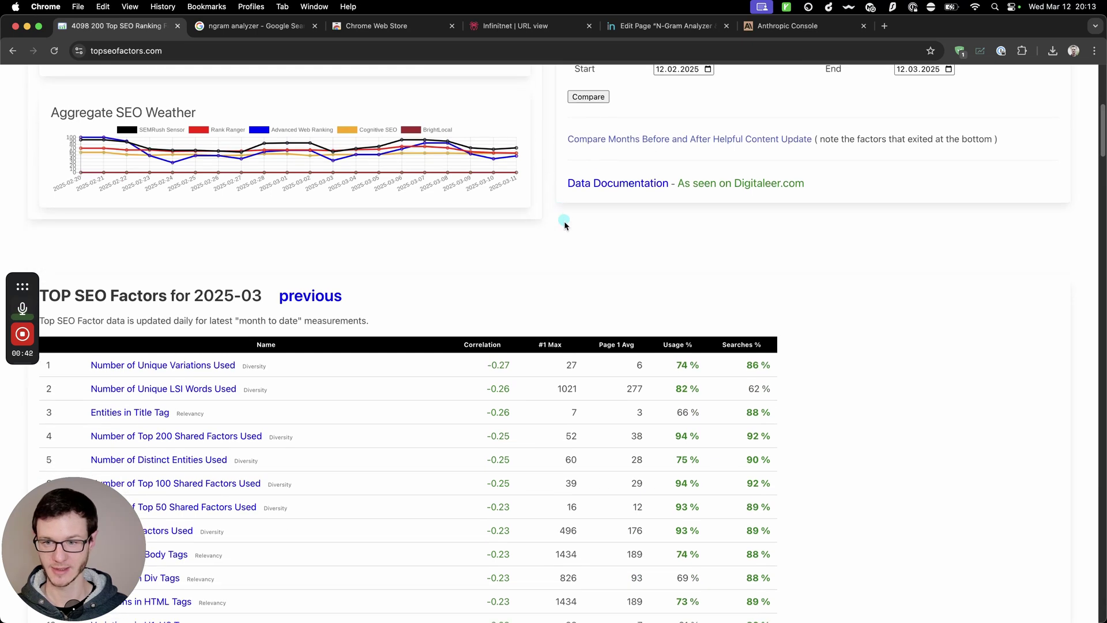
scroll(534, 253, "down", 2)
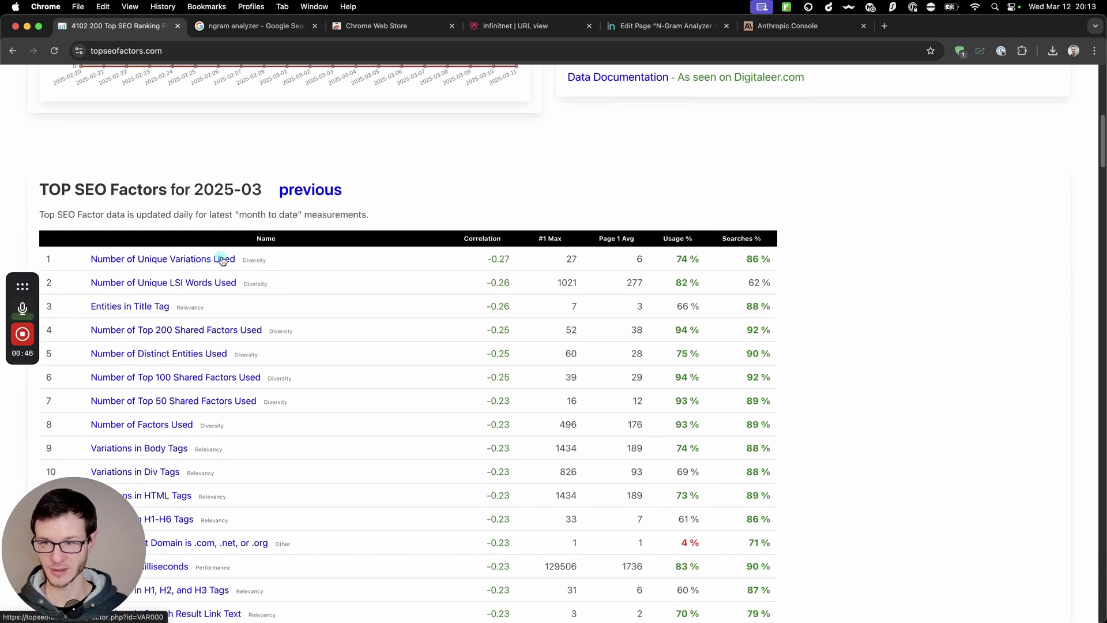
left_click(259, 26)
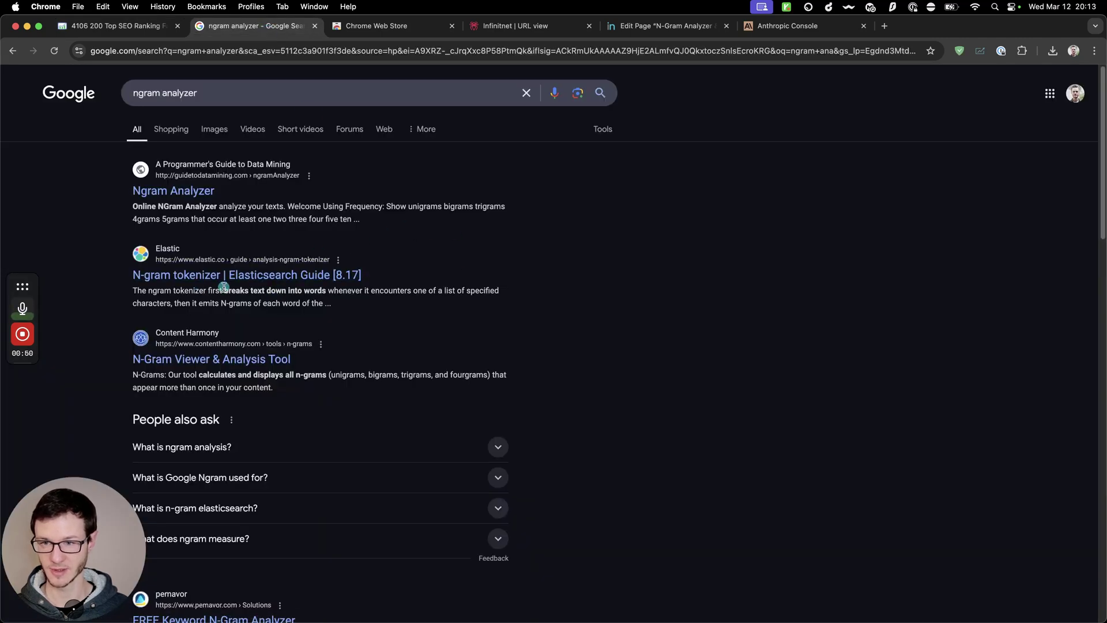
left_click_drag(224, 290, 189, 291)
left_click(318, 291)
left_click(178, 204)
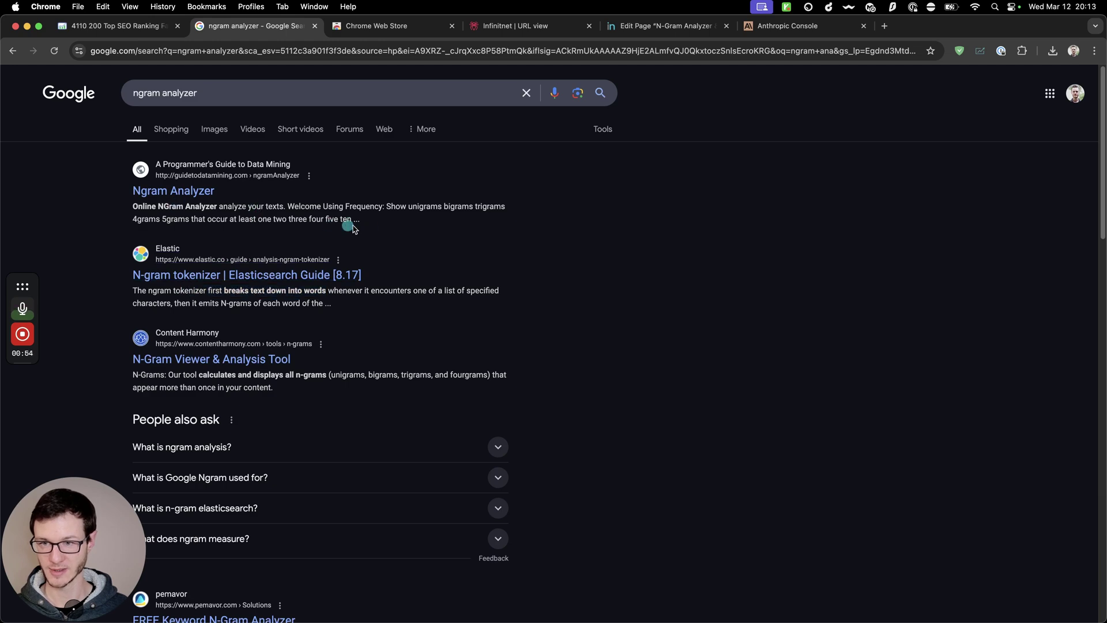
scroll(545, 265, "down", 1)
scroll(321, 111, "up", 1)
left_click(118, 26)
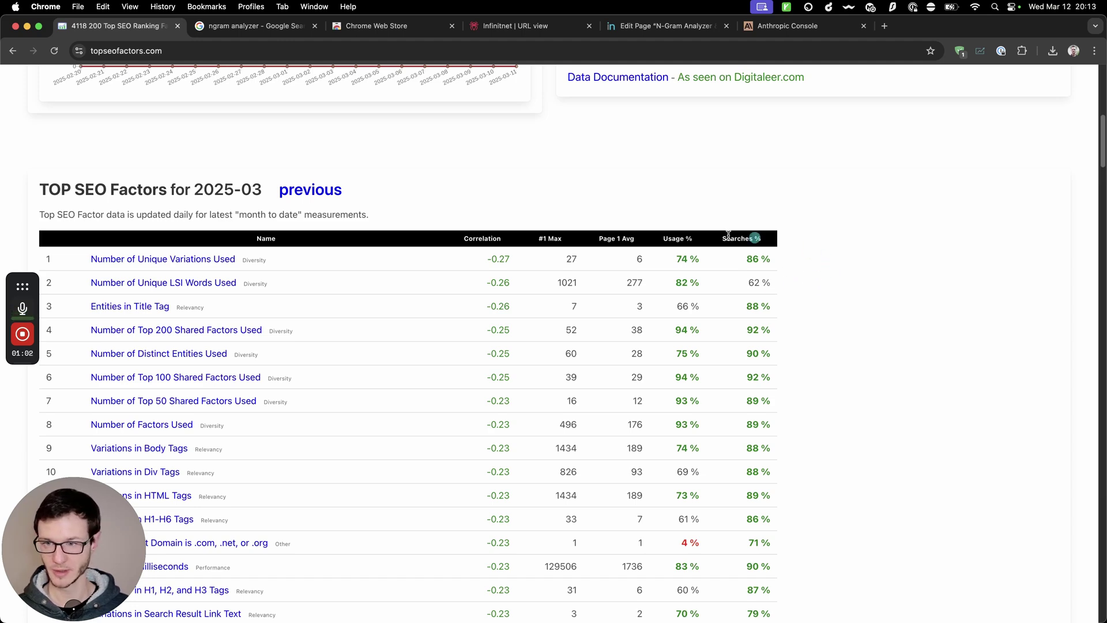
Scroll into the factor table and highlight the 189 Page 1 Avg value for Variations in Body Tags
scroll(345, 245, "up", 7)
scroll(357, 249, "down", 10)
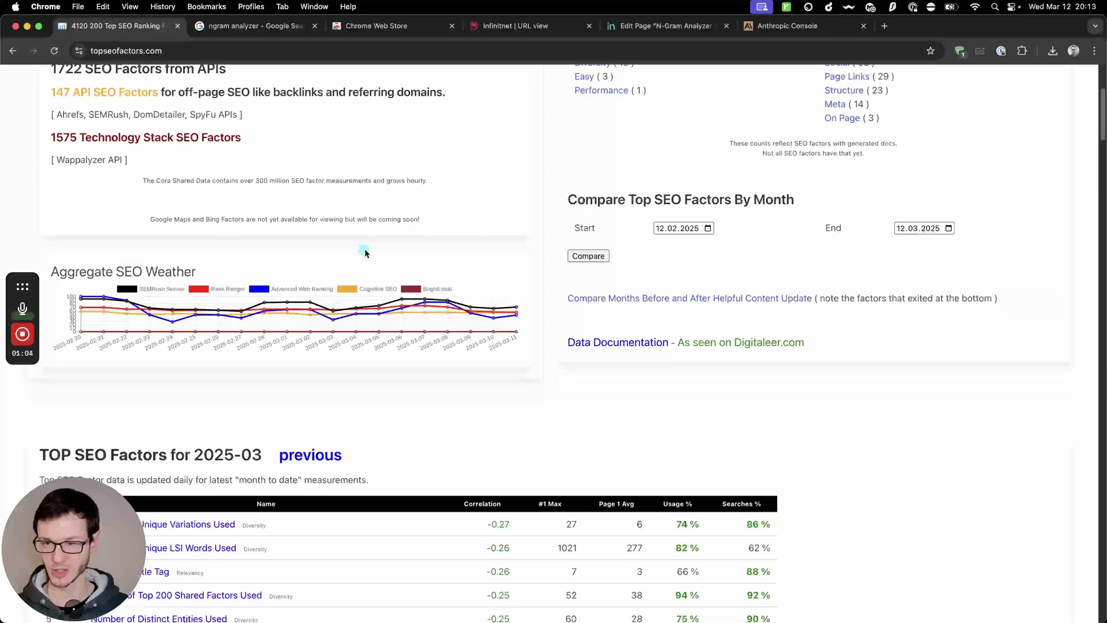
scroll(371, 252, "up", 3)
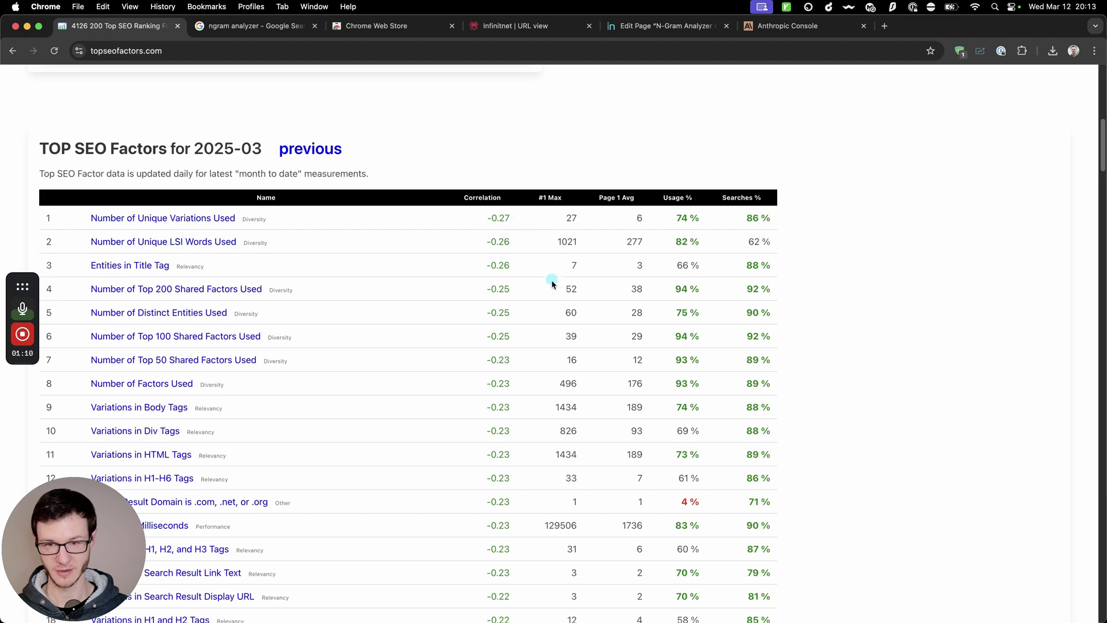
scroll(555, 270, "up", 2)
scroll(557, 269, "down", 6)
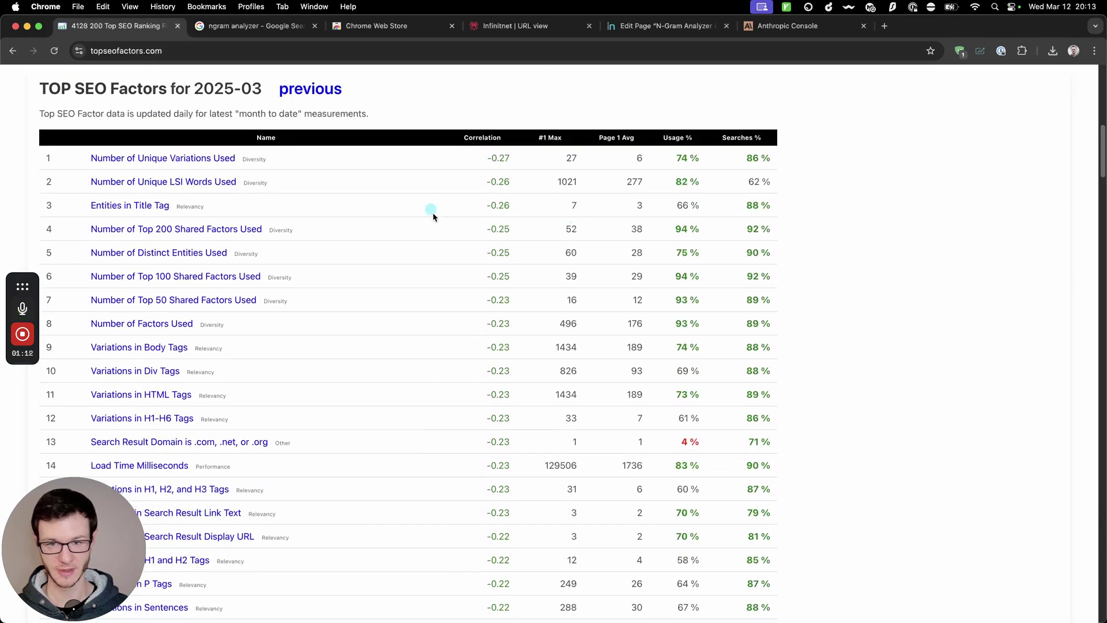
scroll(562, 276, "down", 20)
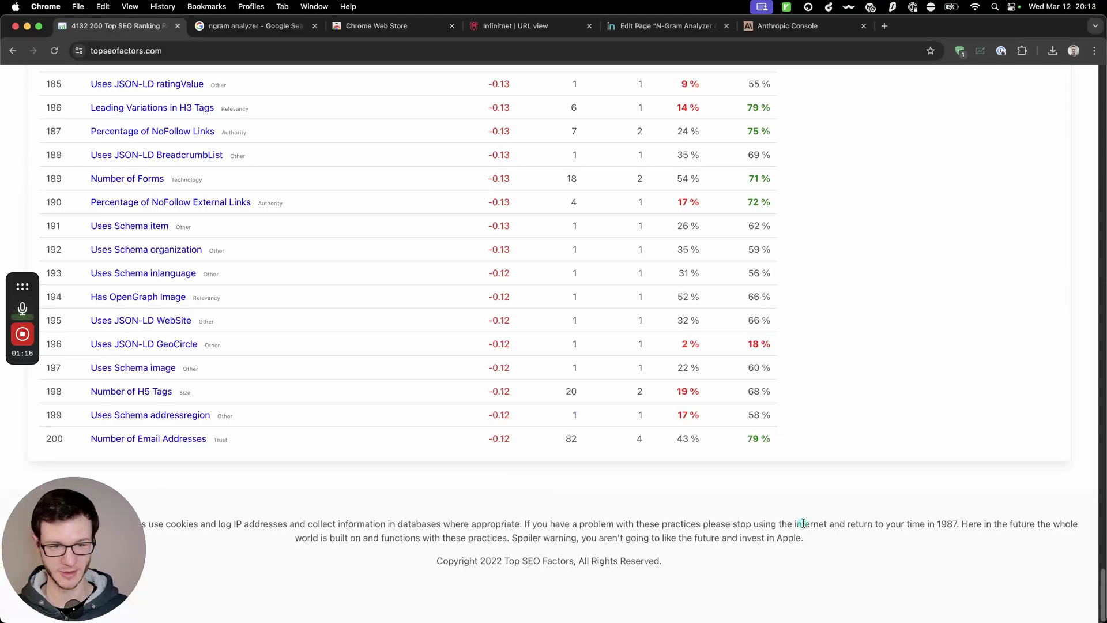
scroll(802, 523, "up", 20)
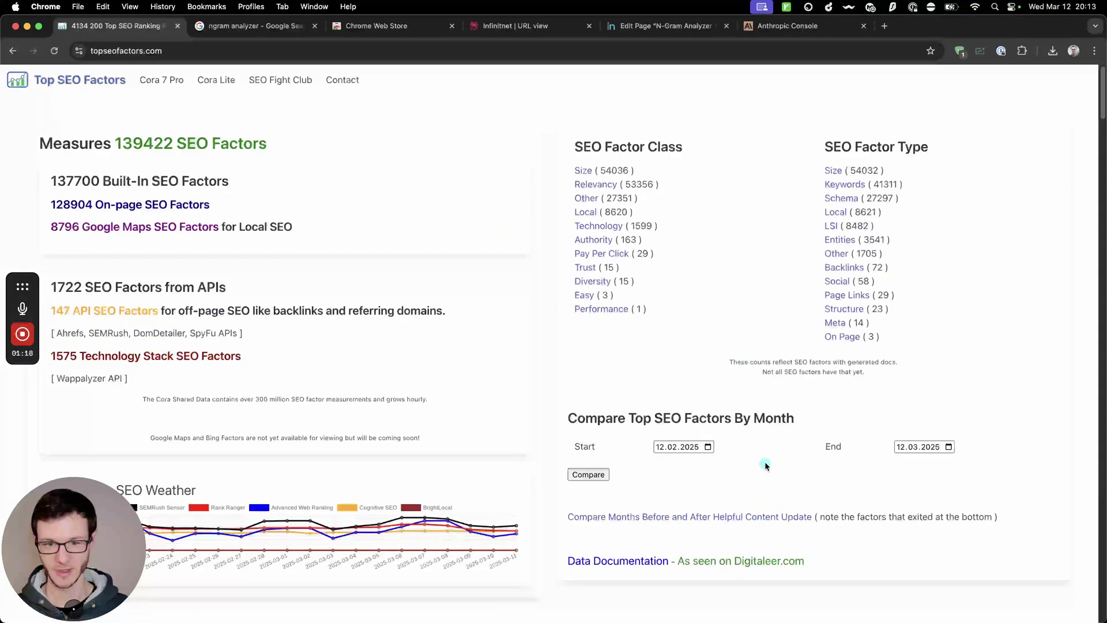
scroll(765, 464, "down", 10)
scroll(581, 373, "up", 5)
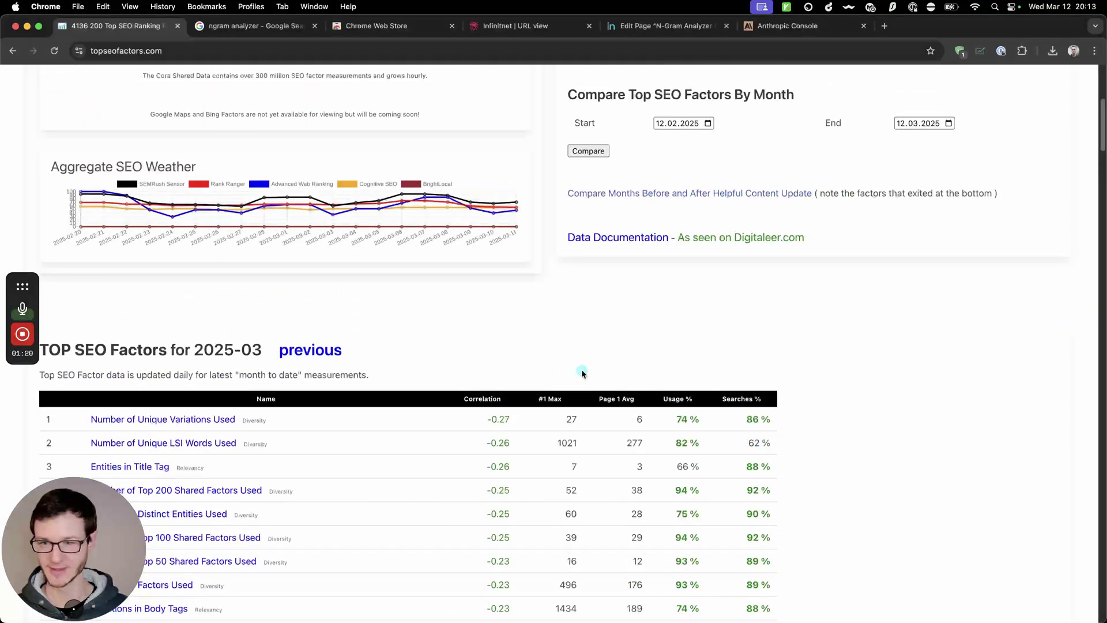
scroll(581, 373, "down", 4)
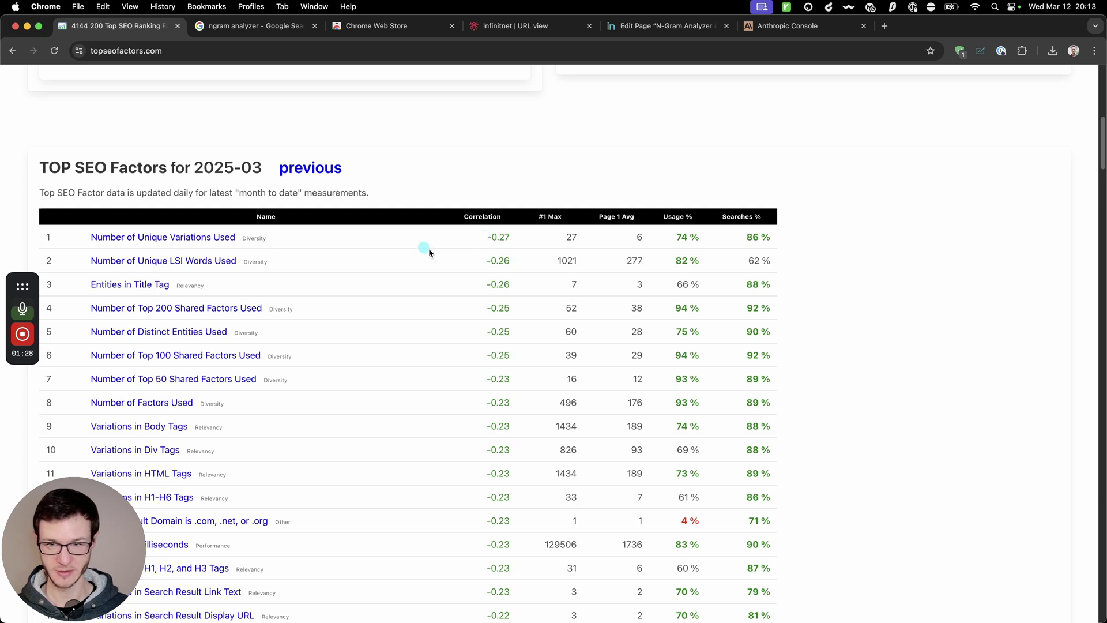
scroll(435, 271, "down", 5)
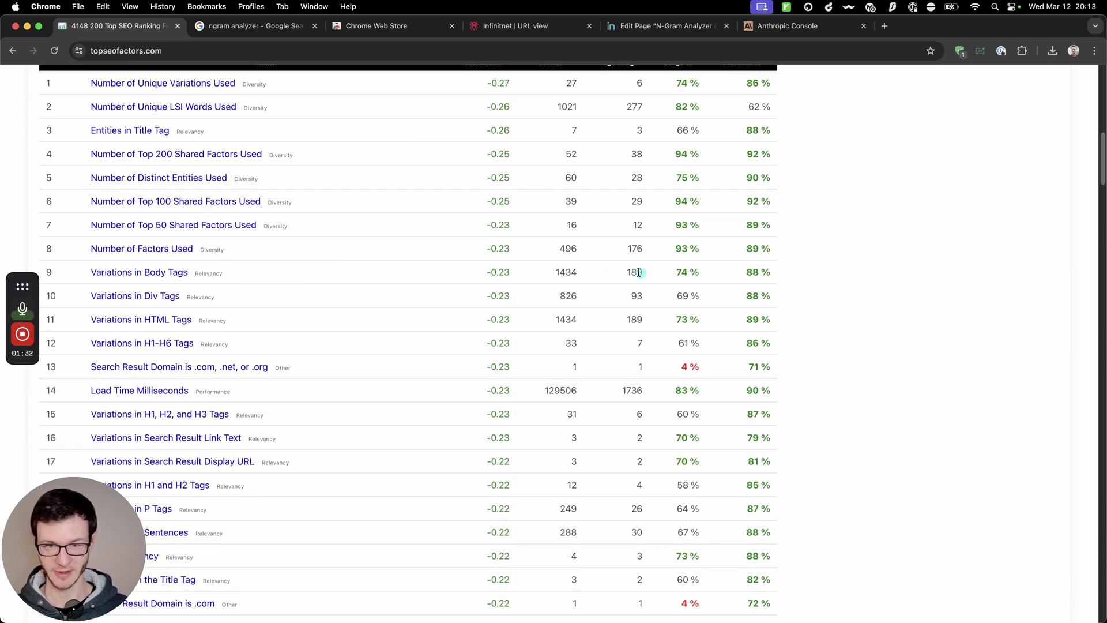
left_click_drag(612, 272, 674, 277)
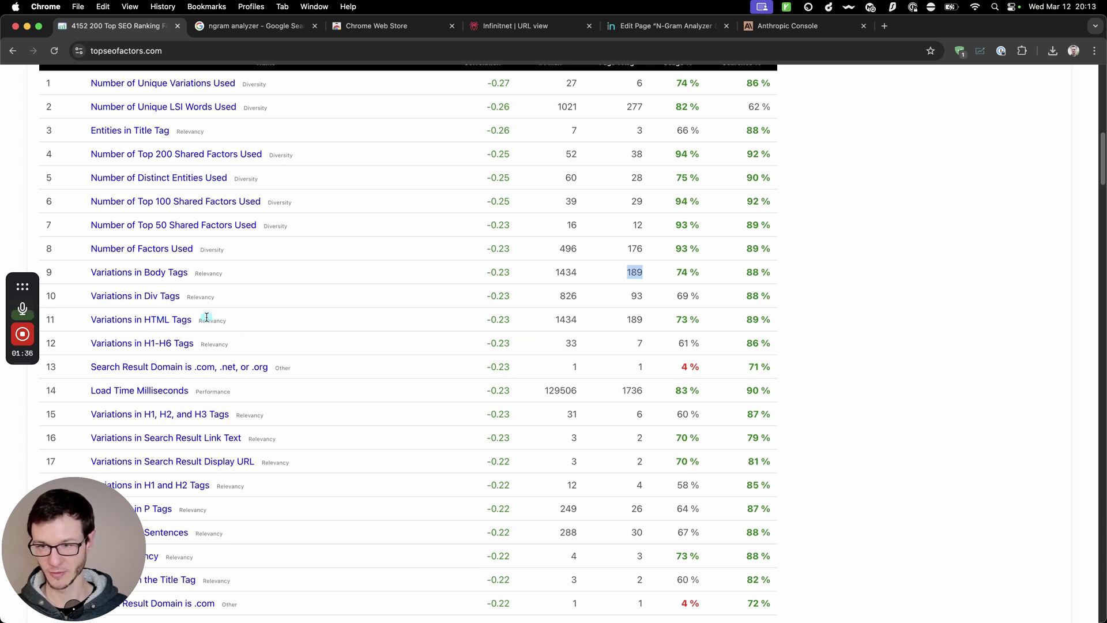
Scroll down to row 200 of the factor list, then back to the page top
scroll(143, 245, "down", 3)
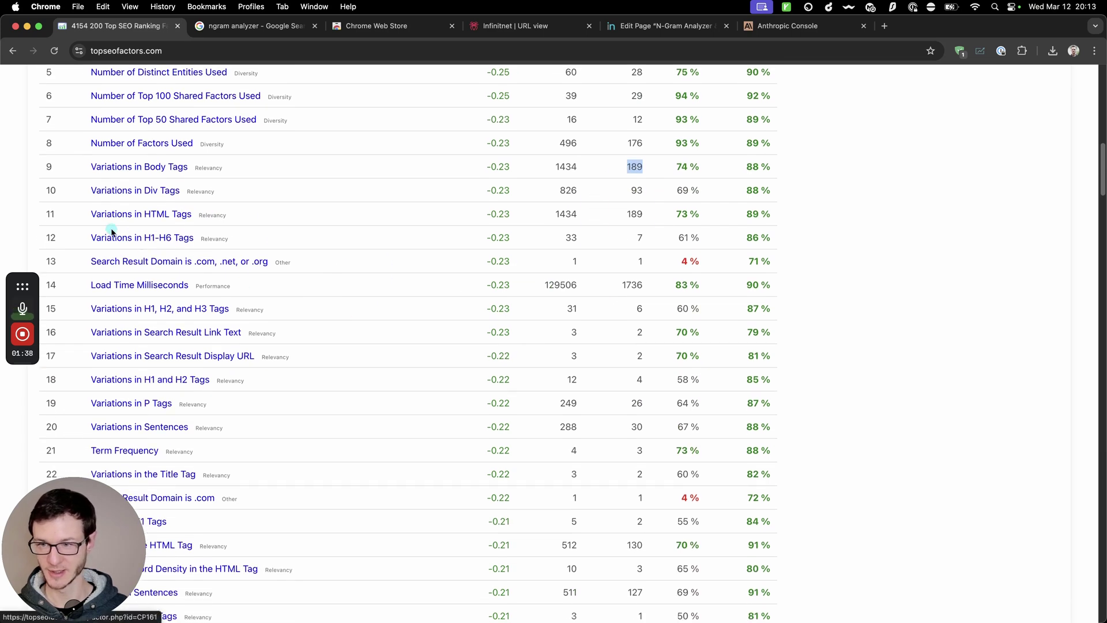
scroll(355, 271, "down", 3)
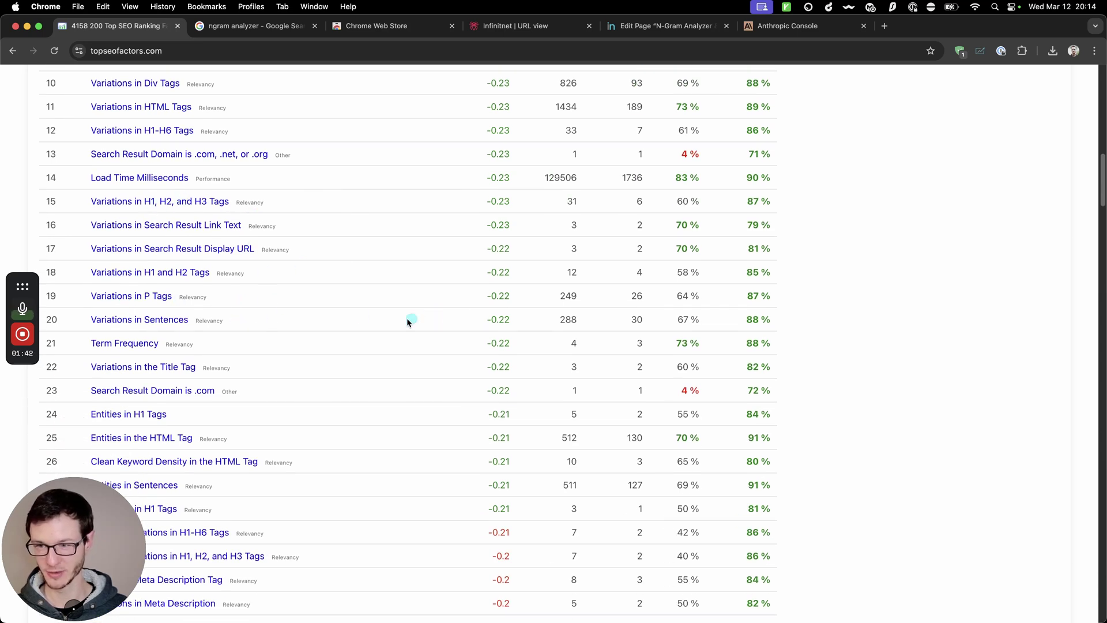
scroll(381, 317, "down", 6)
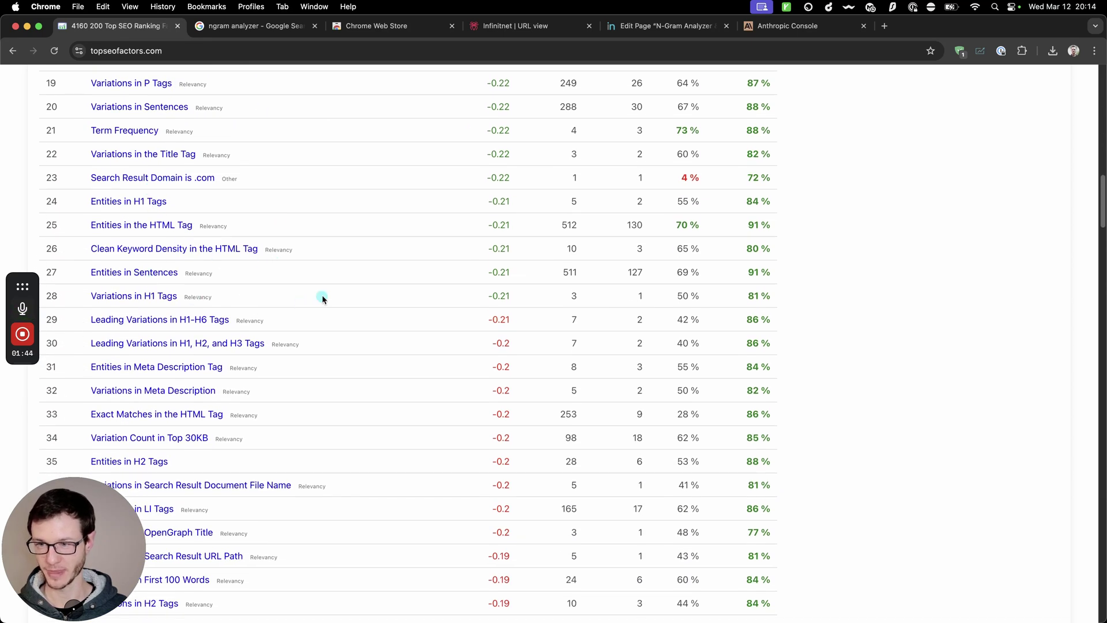
scroll(271, 317, "down", 6)
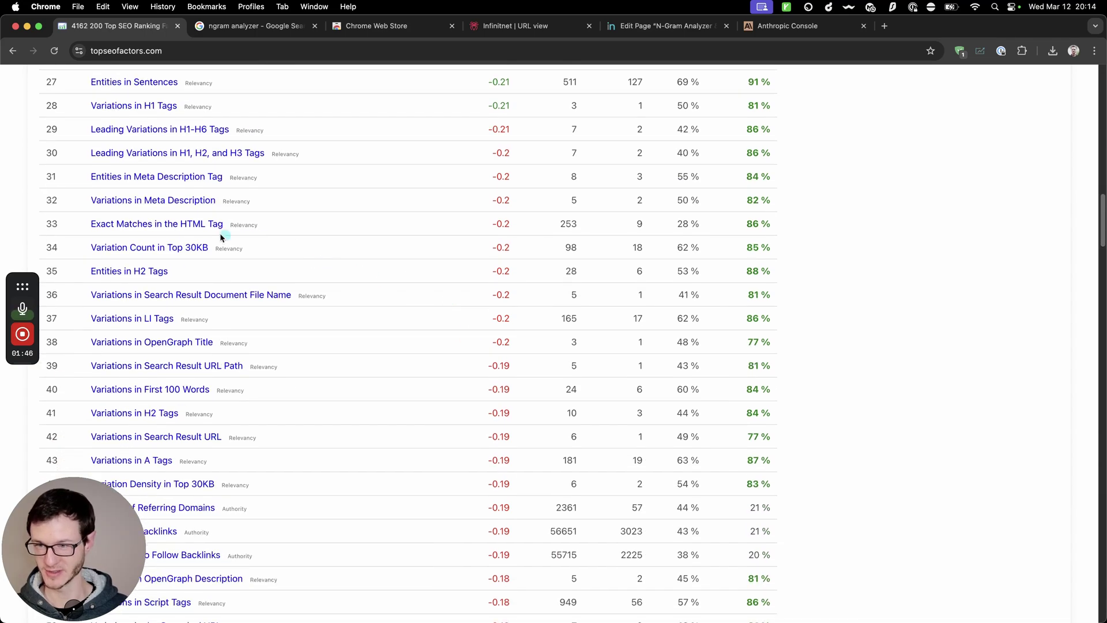
scroll(288, 277, "down", 5)
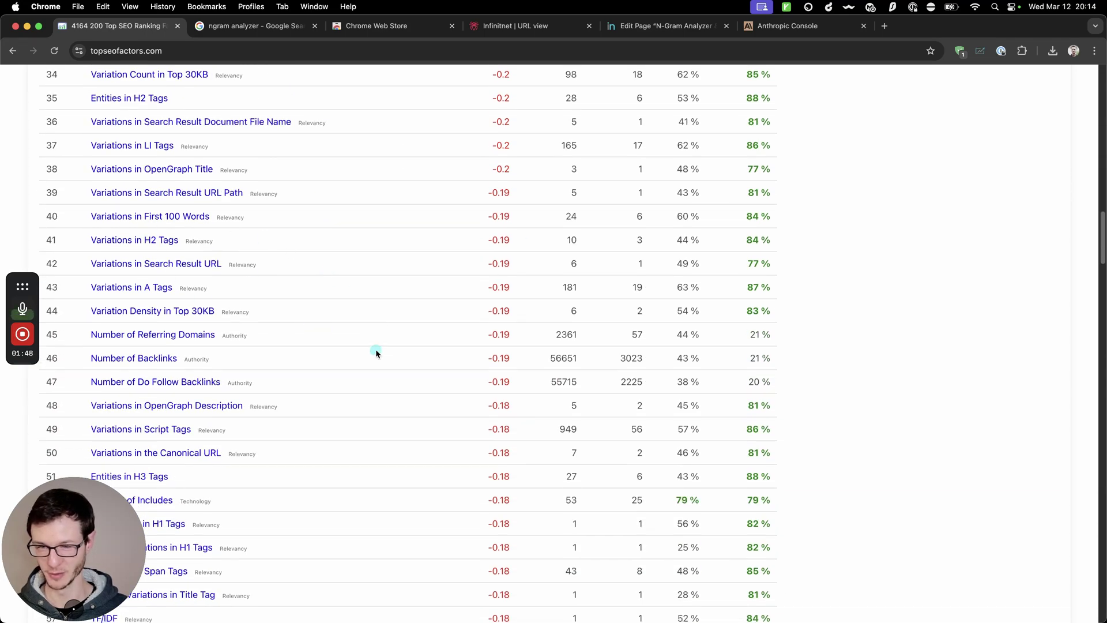
scroll(440, 326, "up", 15)
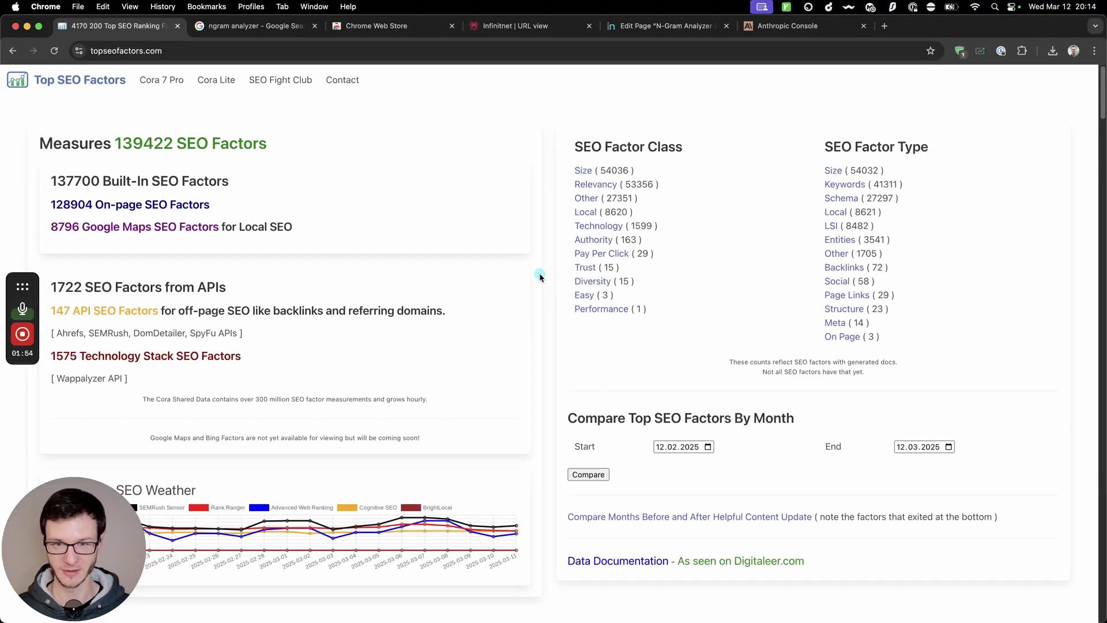
scroll(547, 273, "down", 8)
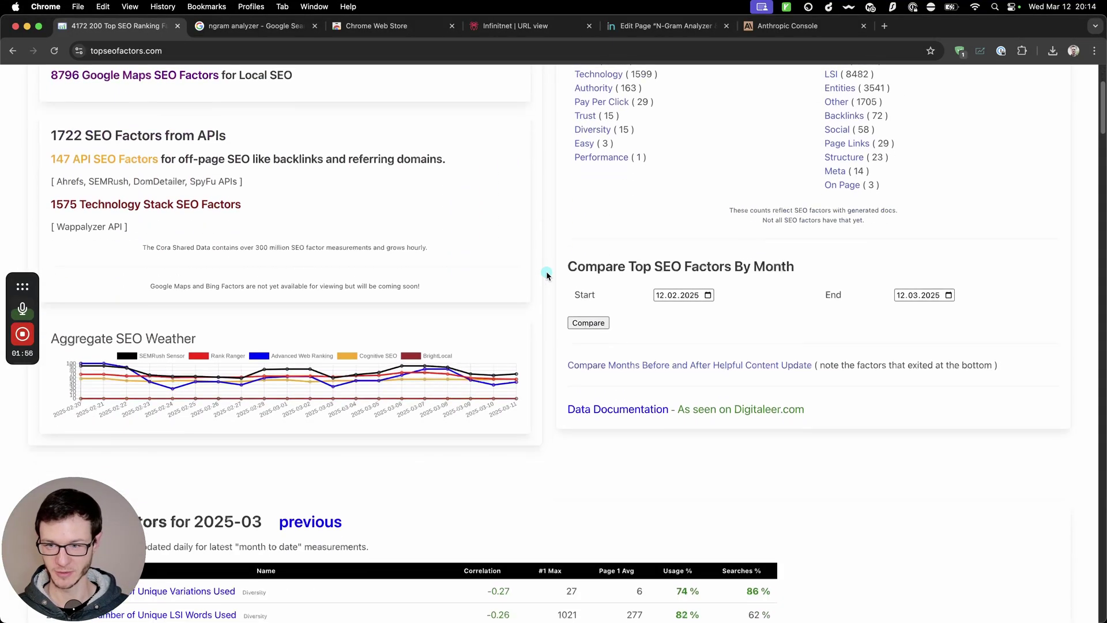
scroll(577, 238, "up", 8)
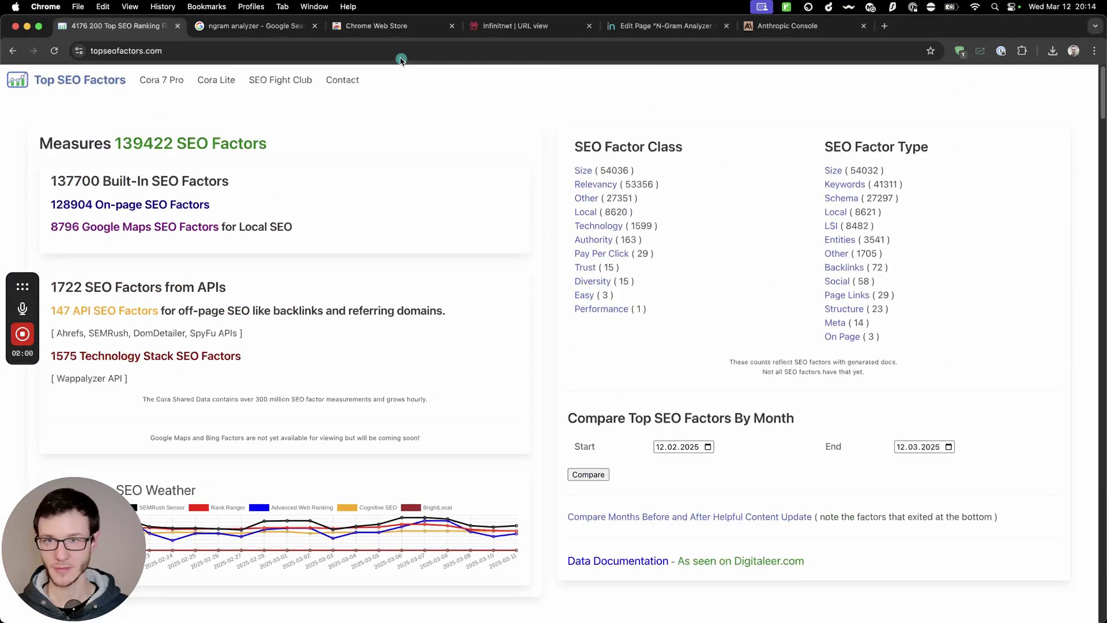
Look up the GrowMatic extension in the Chrome Web Store via 'growma', then switch to SEOcrawl's URL view
left_click(373, 27)
type("g")
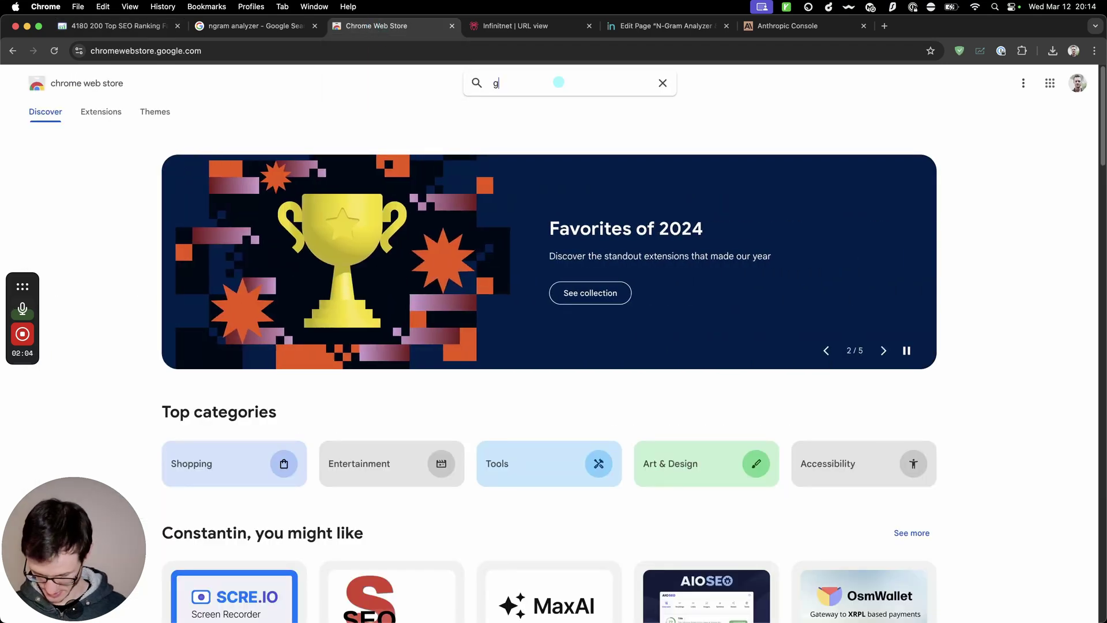
type("rowma")
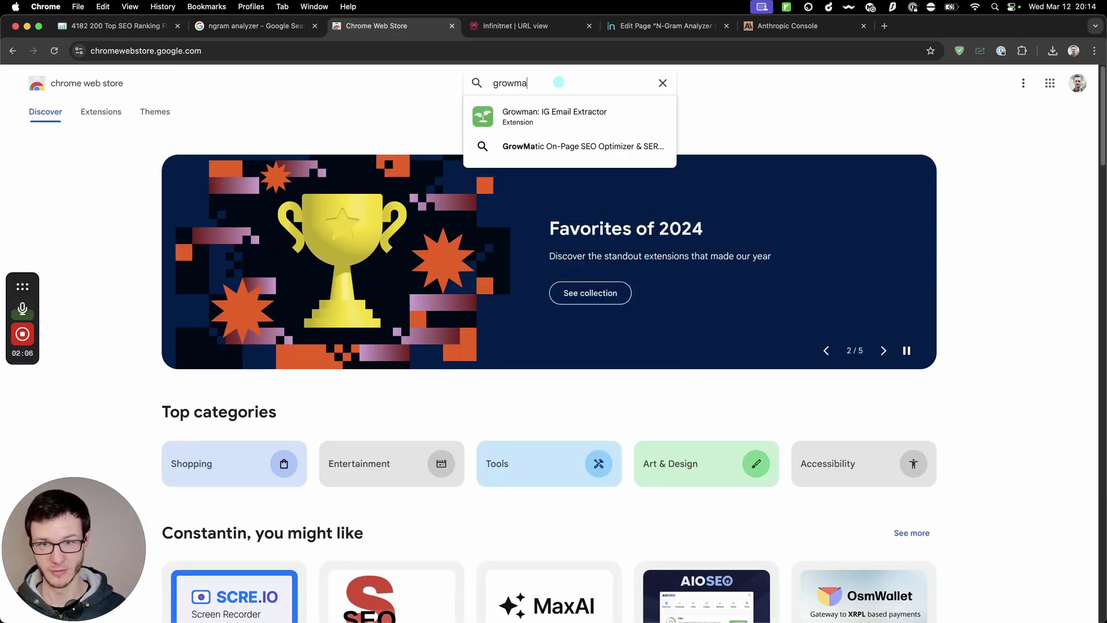
key("Down")
key("Down")
key("Return")
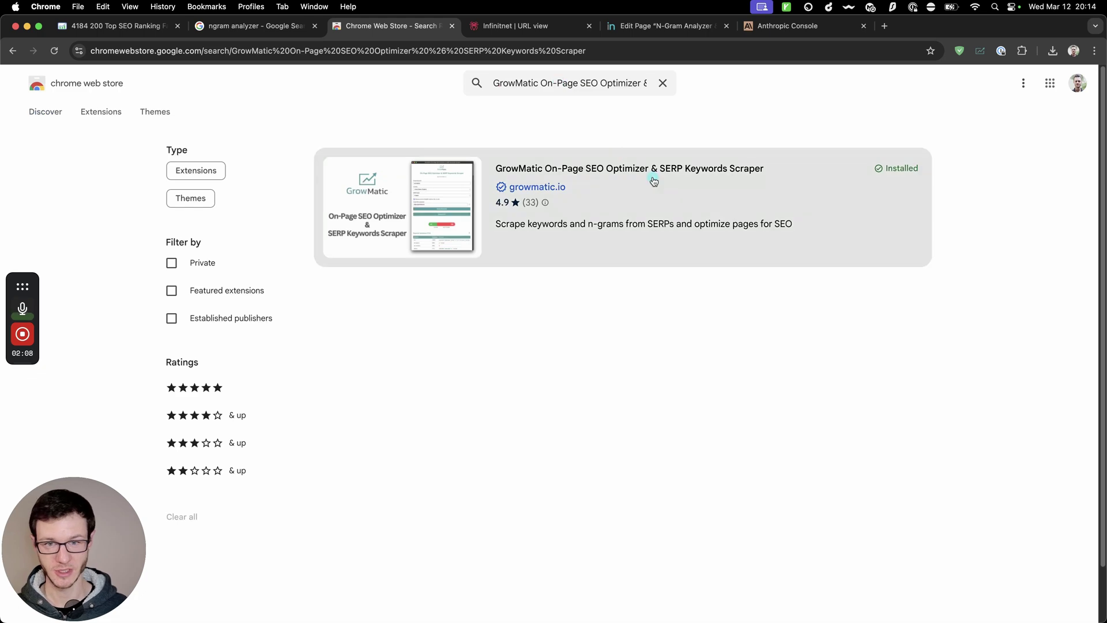
left_click(626, 172)
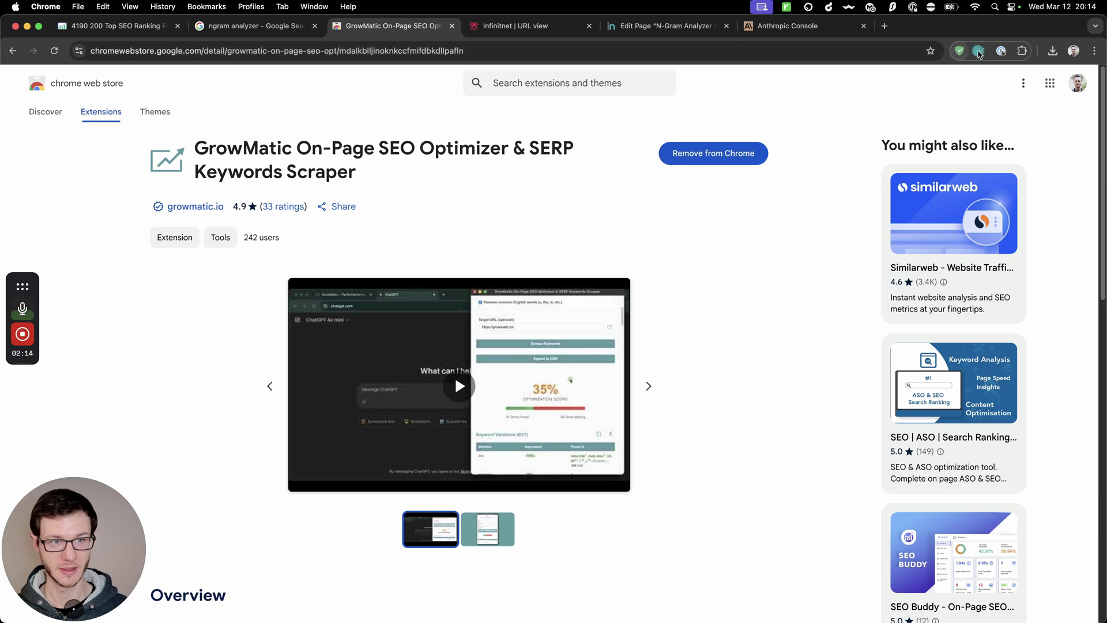
left_click(502, 27)
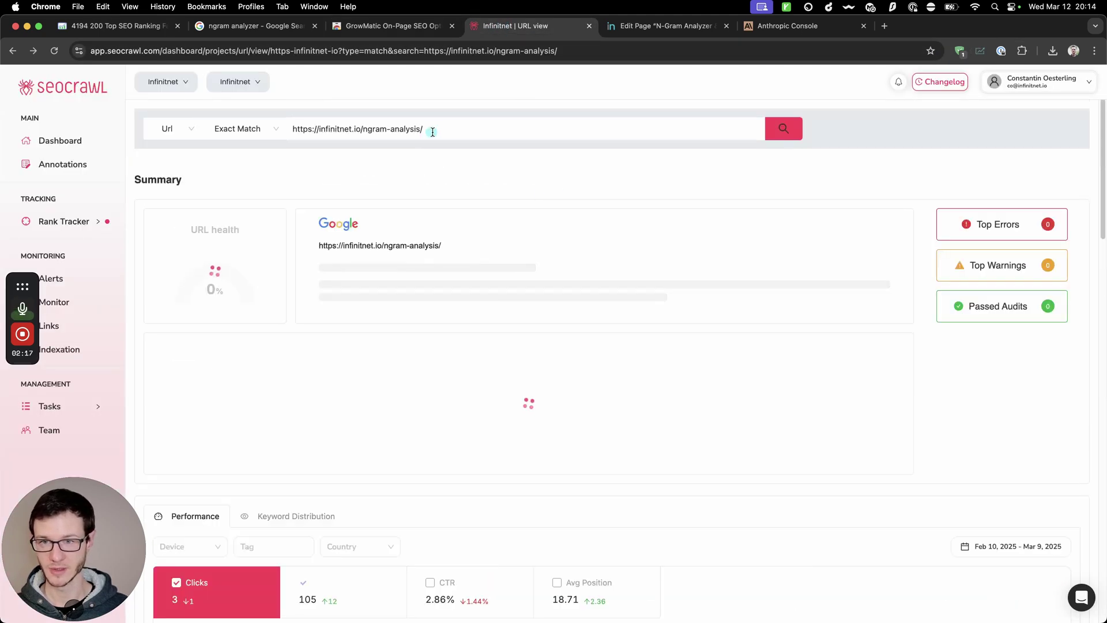
Highlight the infinitnet.io/ngram-analysis/ URL in SEOcrawl's search field, glancing at the WordPress editor
left_click_drag(432, 131, 222, 119)
left_click(489, 123)
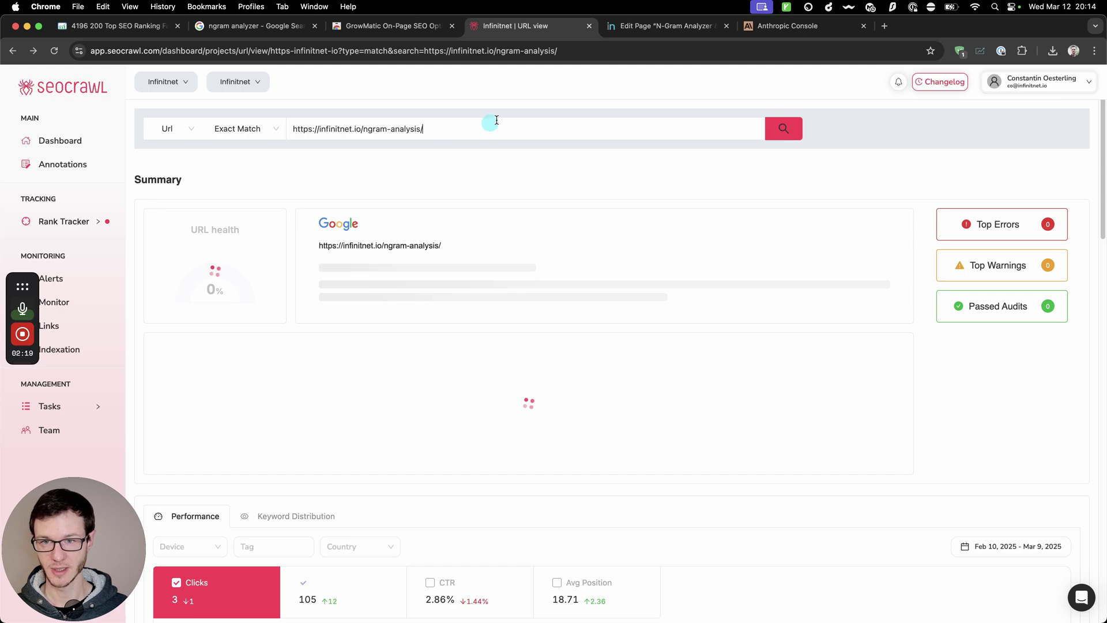
left_click(648, 27)
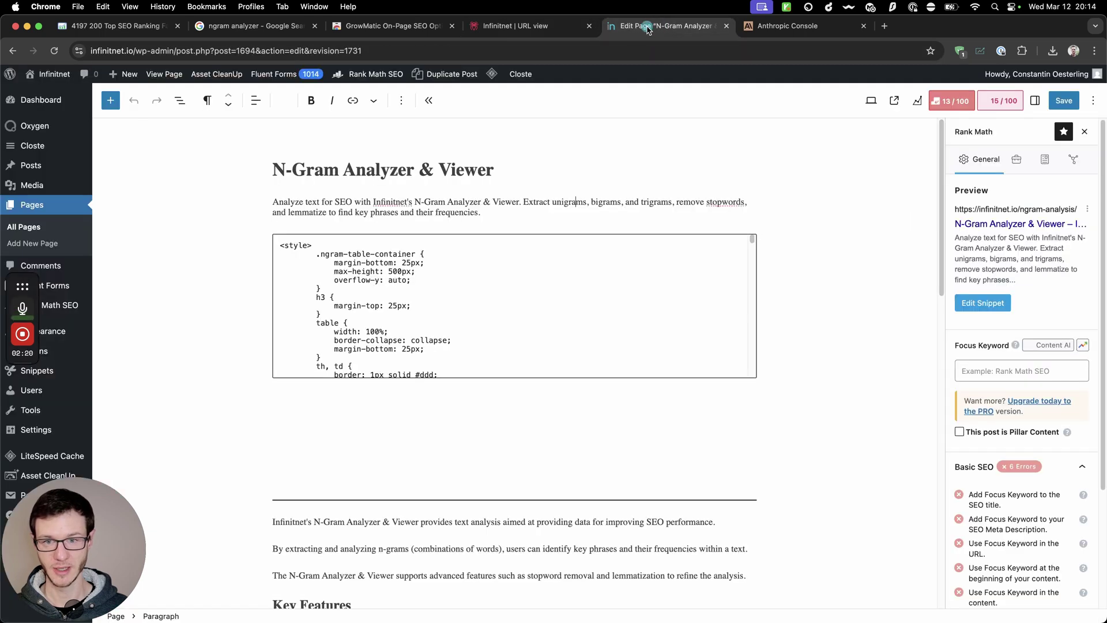
left_click(510, 27)
Open the ngram analyzer keyword's stats (average position 21.93), copy its text, and return to the editor
scroll(569, 180, "down", 12)
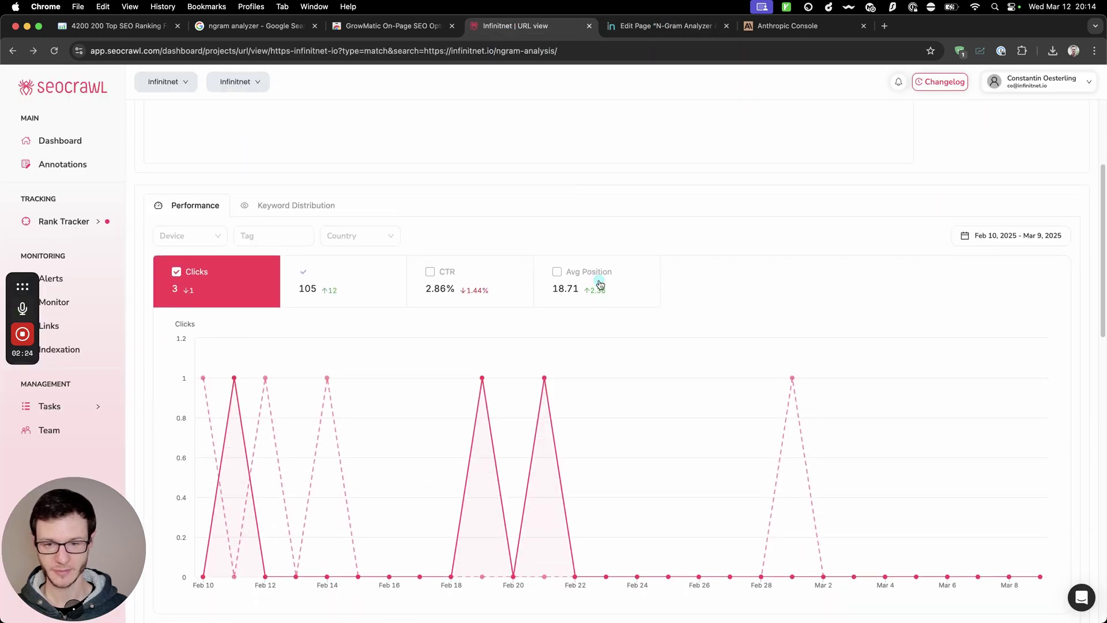
scroll(553, 281, "down", 3)
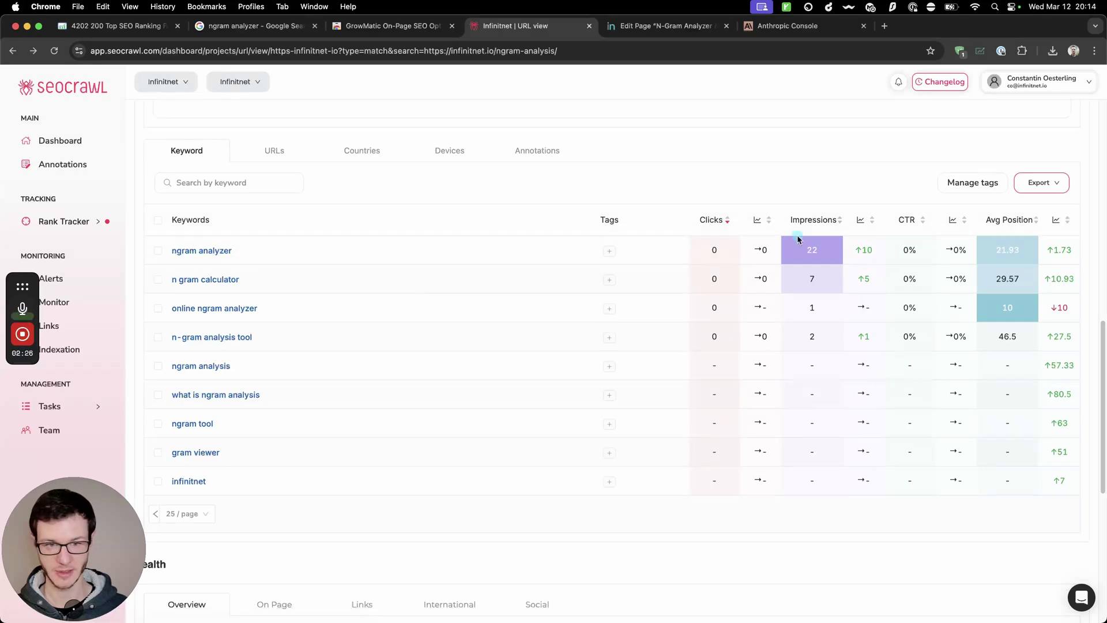
left_click(211, 251)
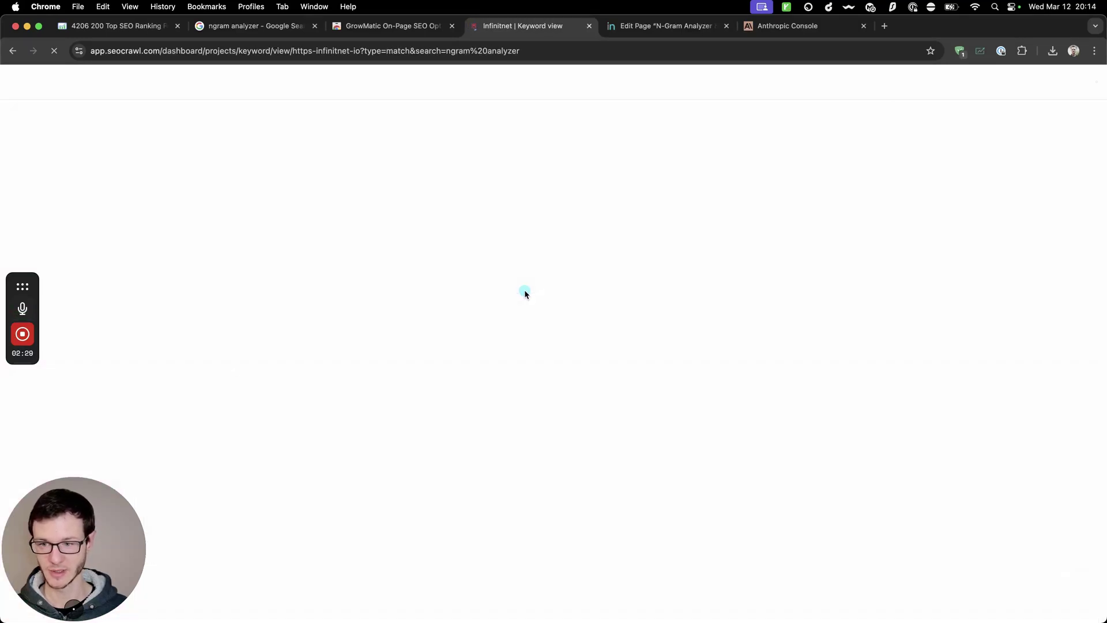
left_click_drag(373, 128, 279, 130)
key("super+c")
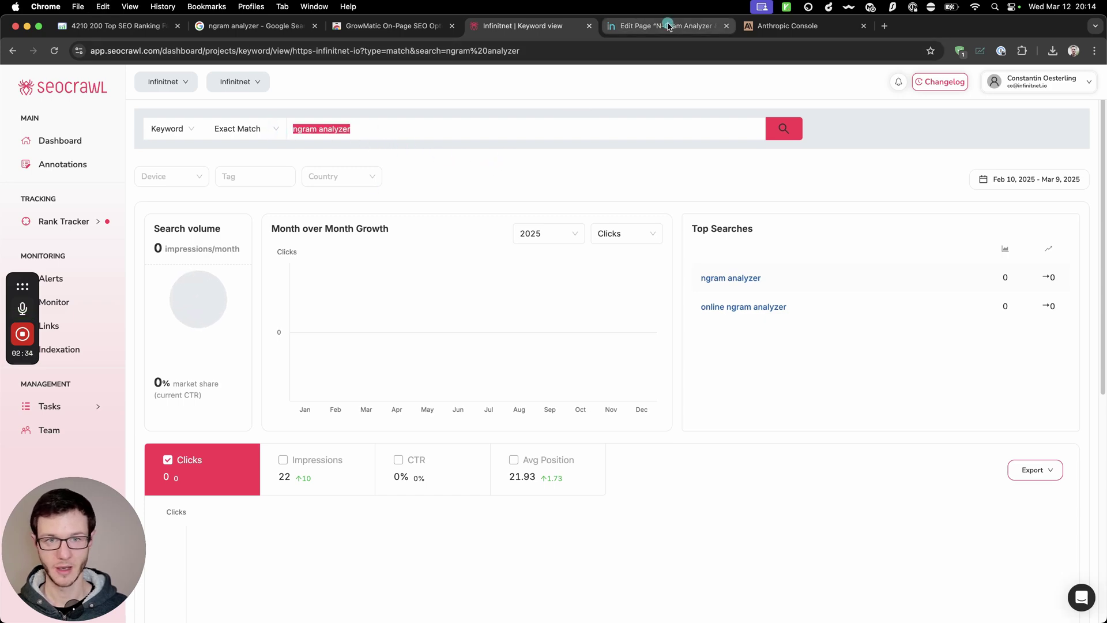
left_click(714, 28)
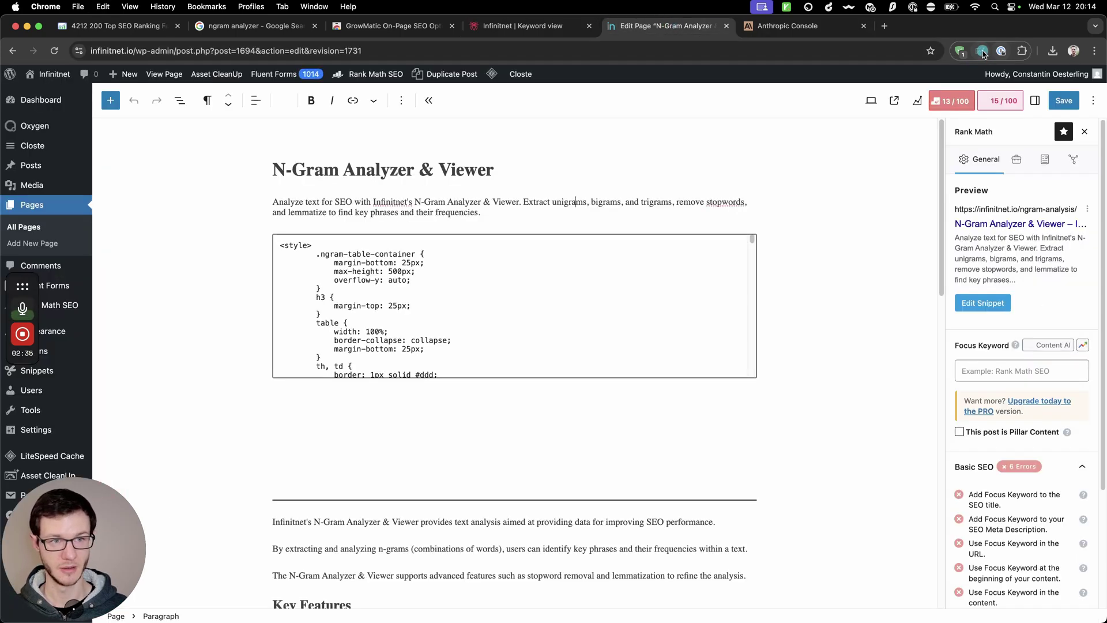
In GrowMatic, paste 'ngram analyzer' as the keyword, keeping United States and SERP depth 5
left_click(979, 51)
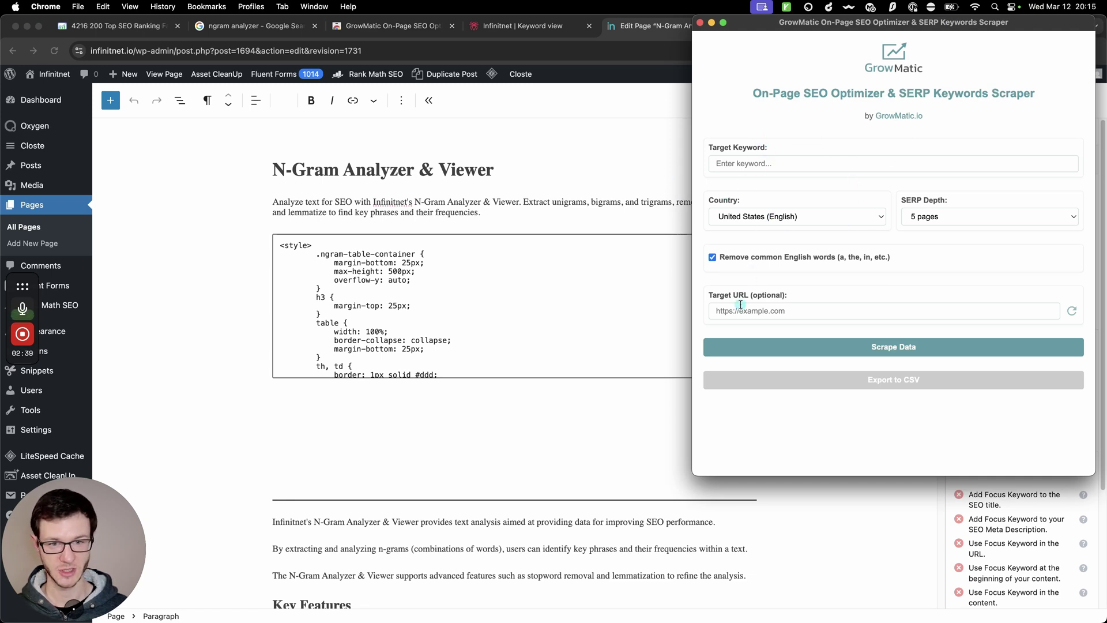
left_click(749, 164)
key("super+v")
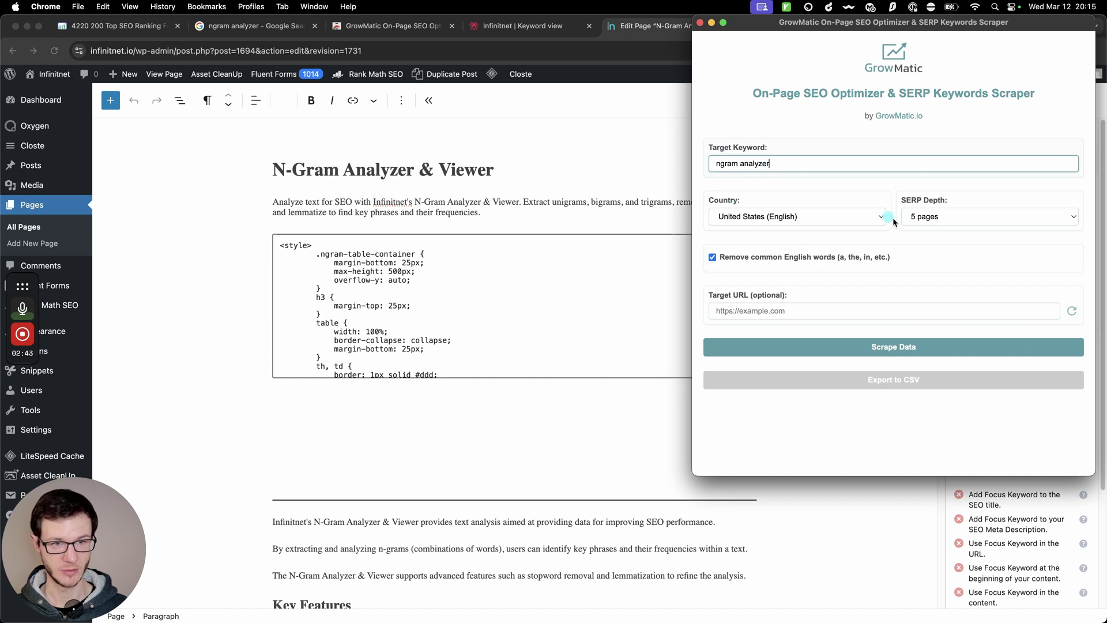
left_click(718, 223)
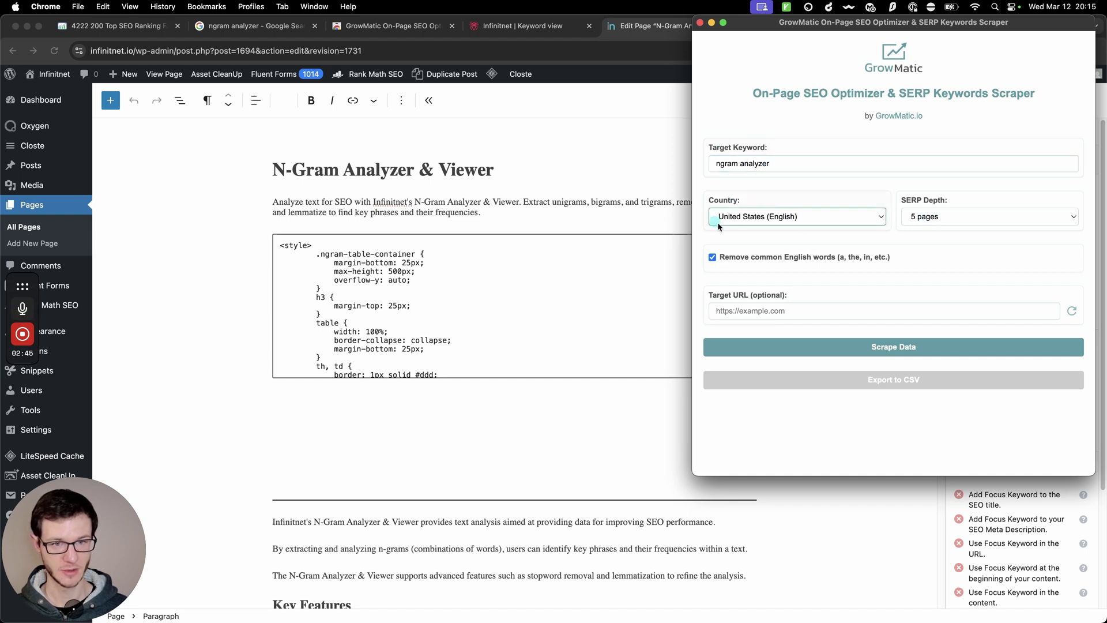
left_click(963, 216)
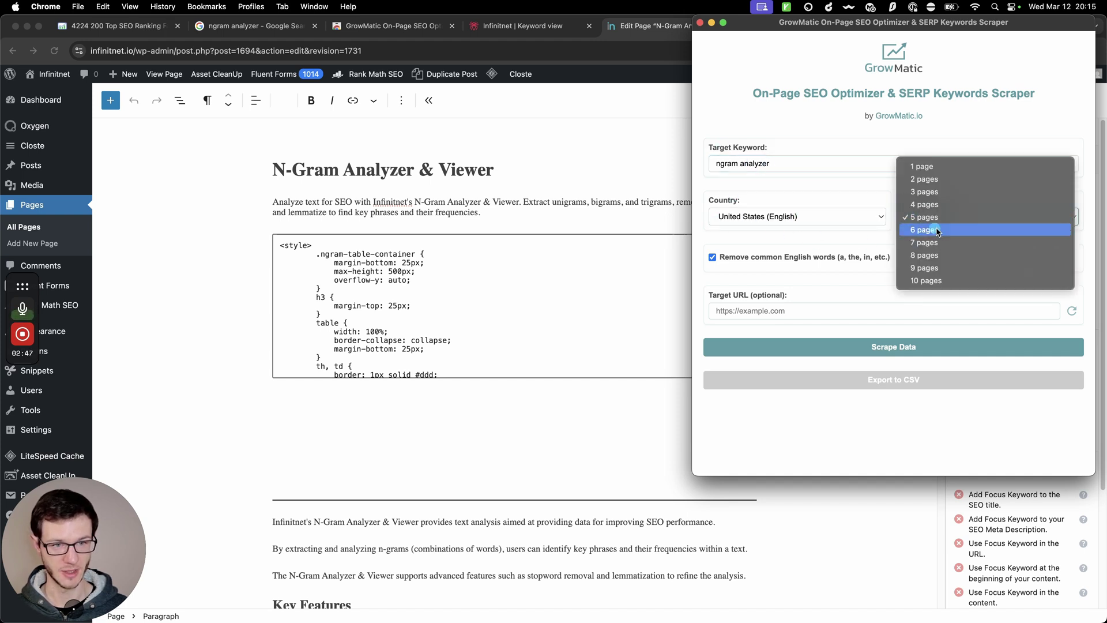
left_click(846, 189)
left_click(897, 254)
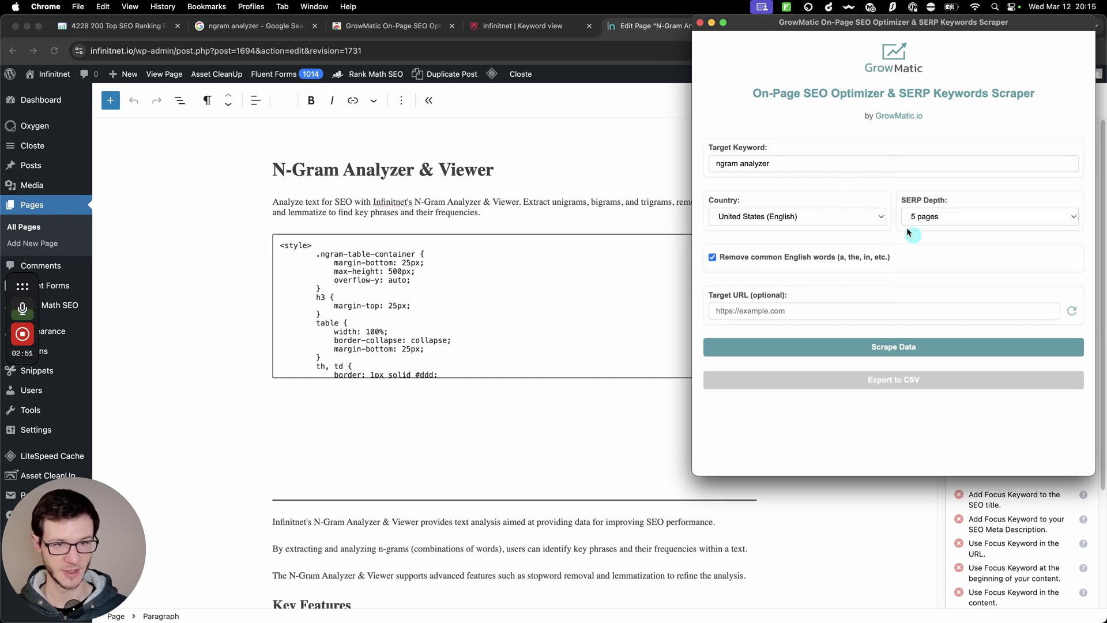
right_click(167, 74)
left_click(206, 151)
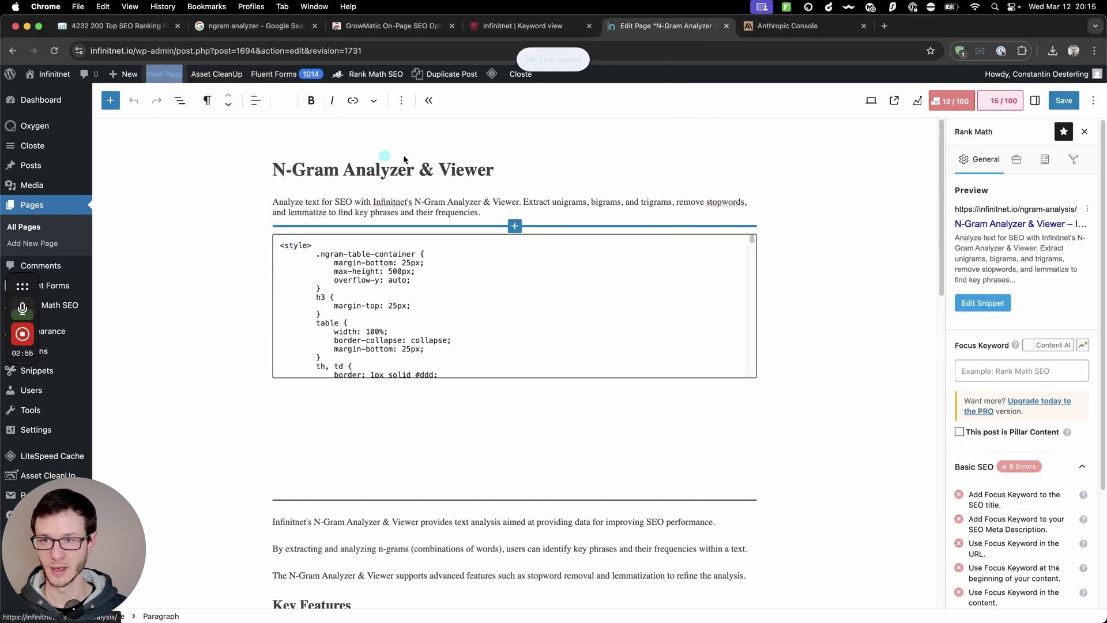
left_click(974, 57)
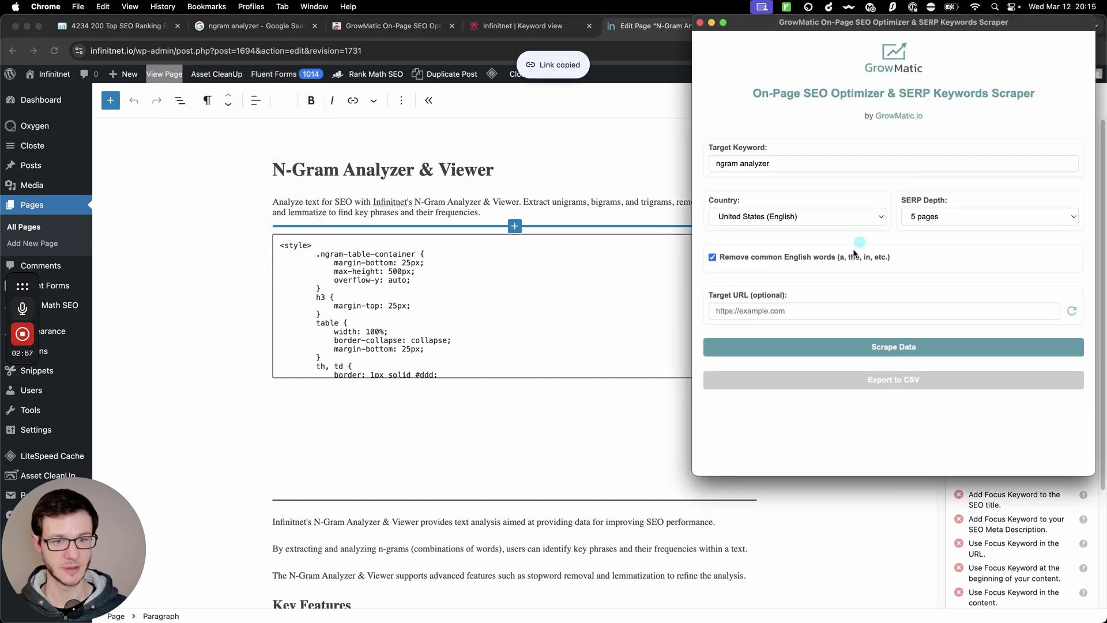
left_click(782, 311)
key("super+v")
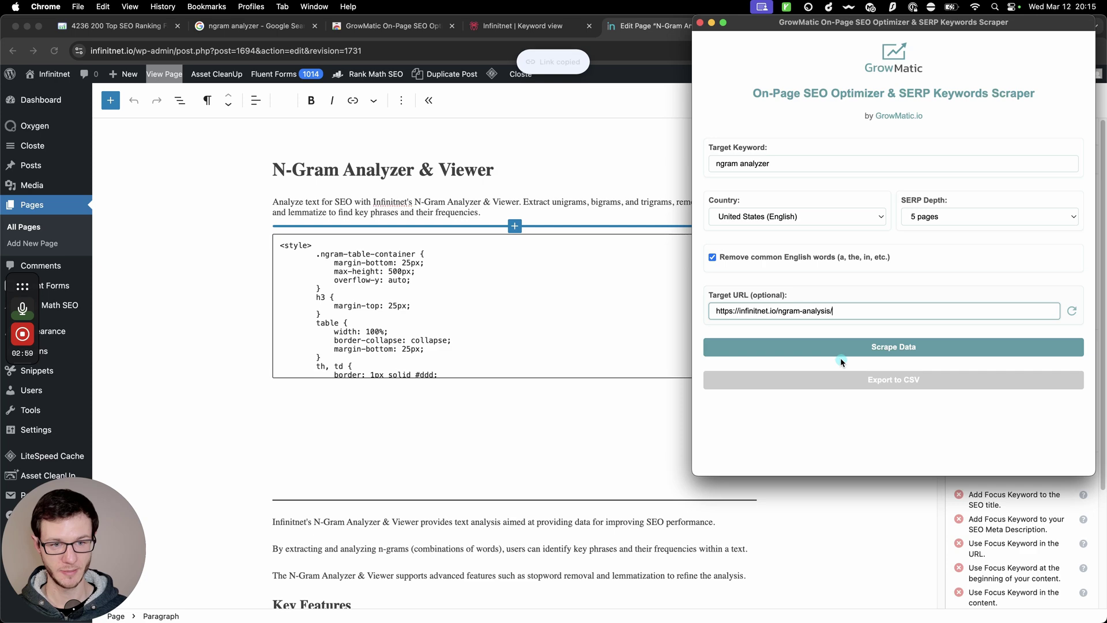
left_click(839, 347)
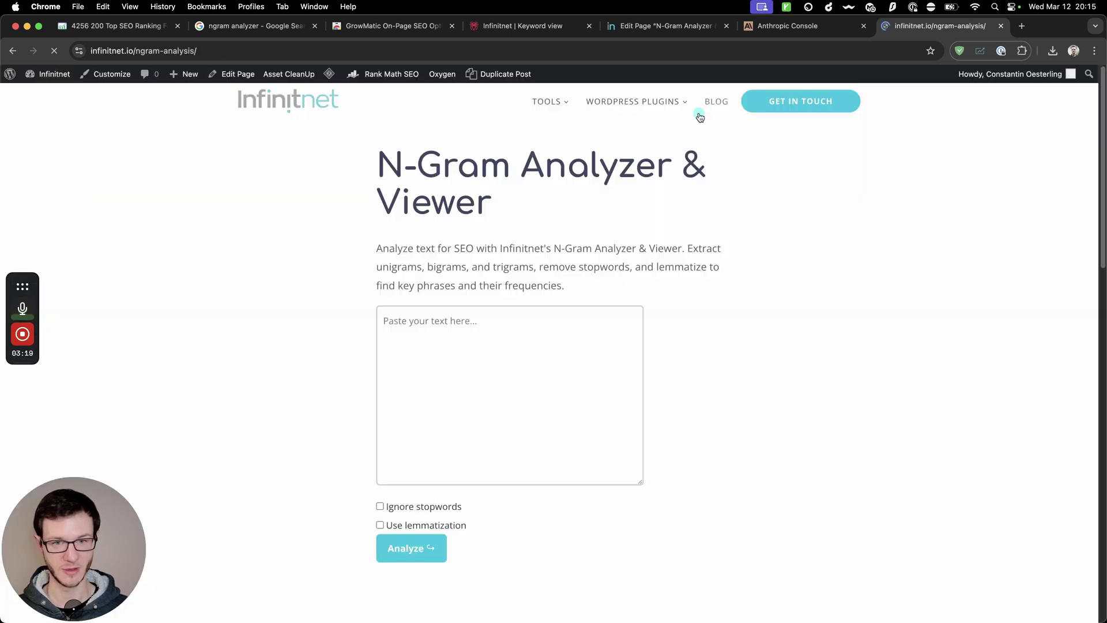
Scroll through GrowMatic's results to the Keyword Variations section and highlight its heading
key("super+w")
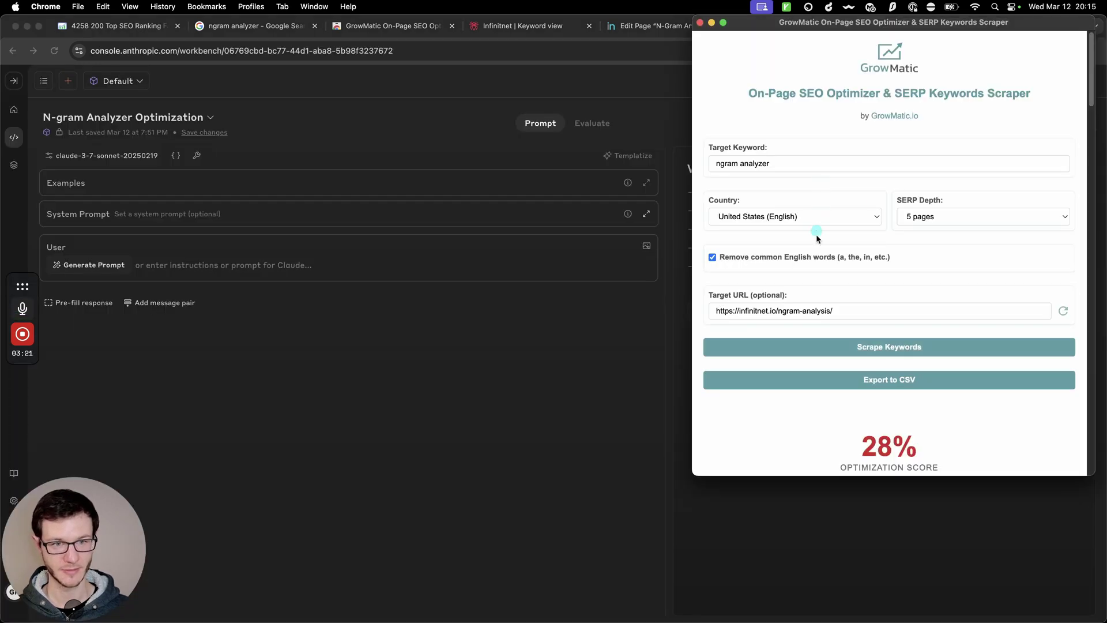
scroll(818, 222, "down", 5)
scroll(861, 275, "down", 2)
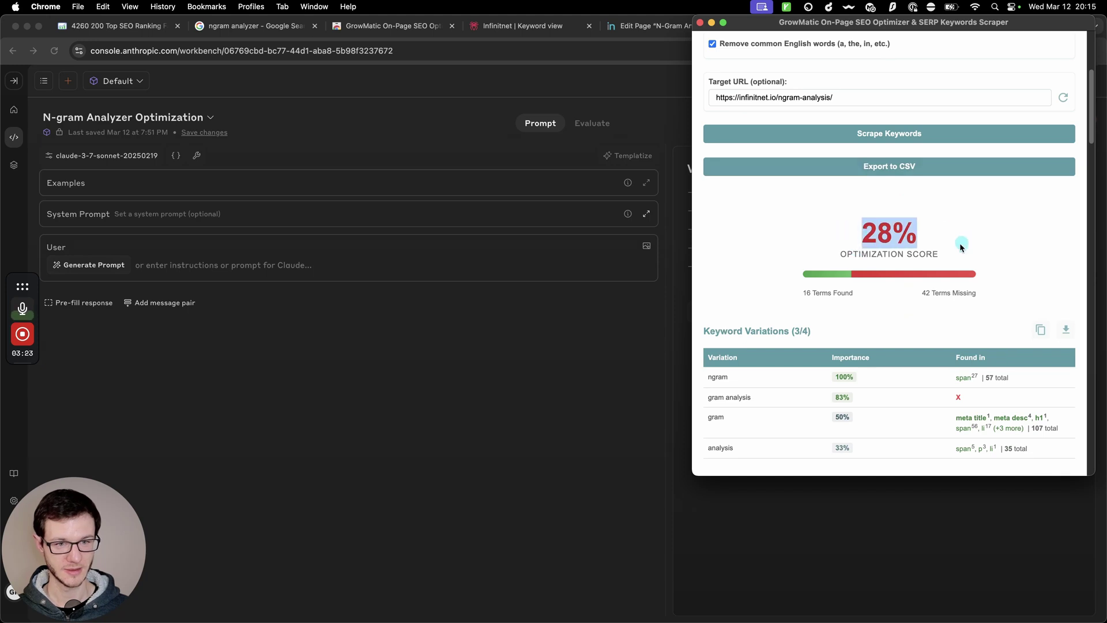
scroll(917, 262, "down", 5)
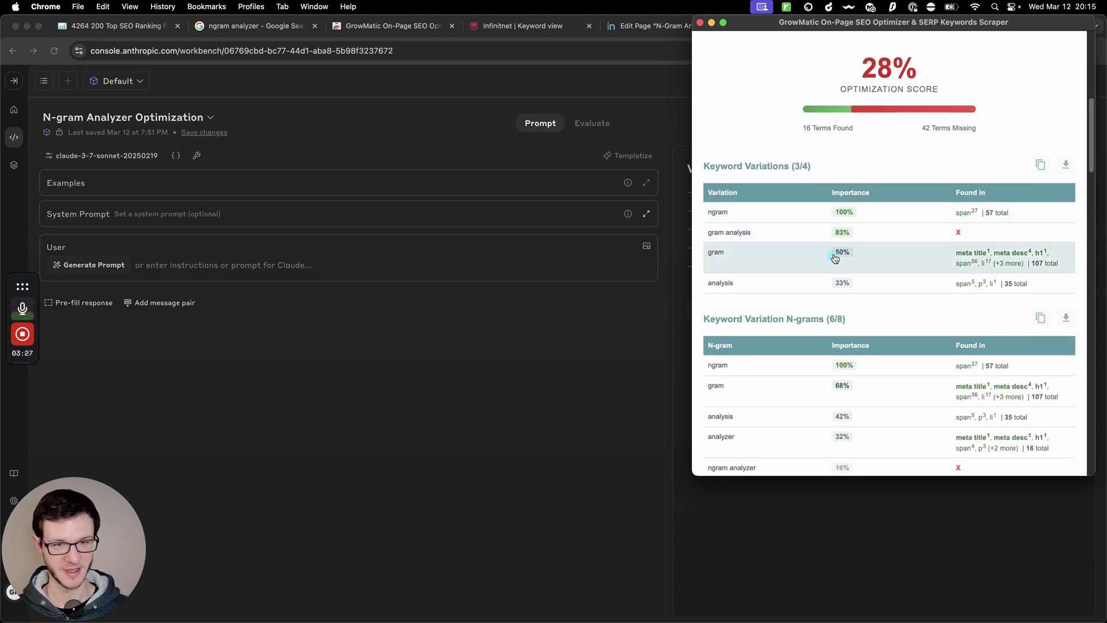
scroll(787, 235, "down", 3)
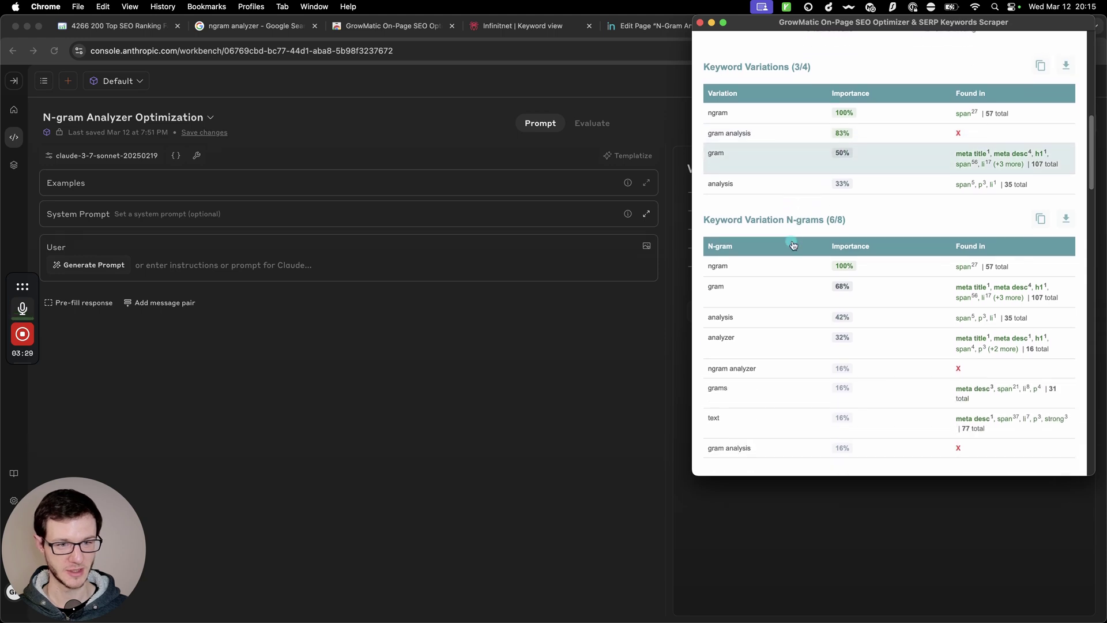
scroll(749, 202, "up", 3)
left_click_drag(701, 171, 878, 166)
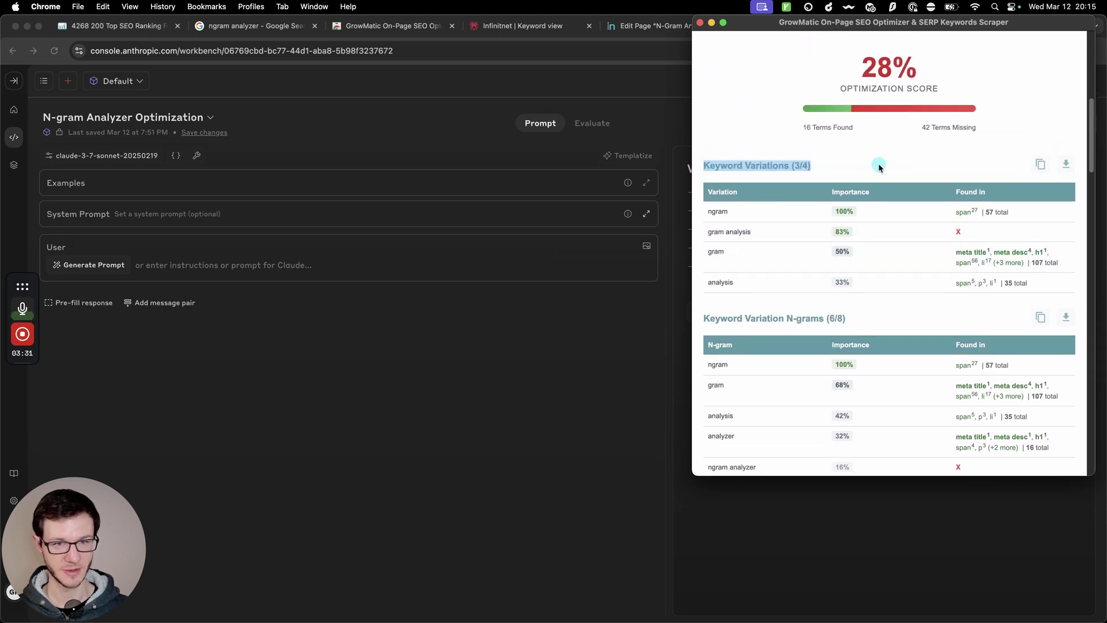
left_click(816, 171)
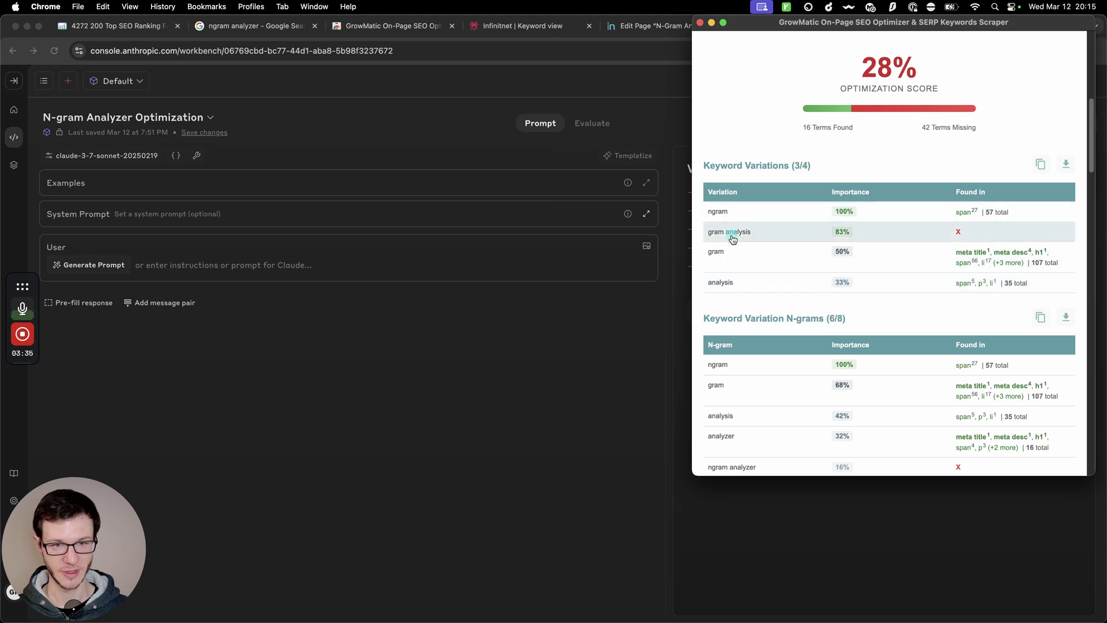
Scroll on to the Title N-grams (6/20) table, led by gram 100%, ngram 81%, analyzer 50%
scroll(767, 260, "up", 3)
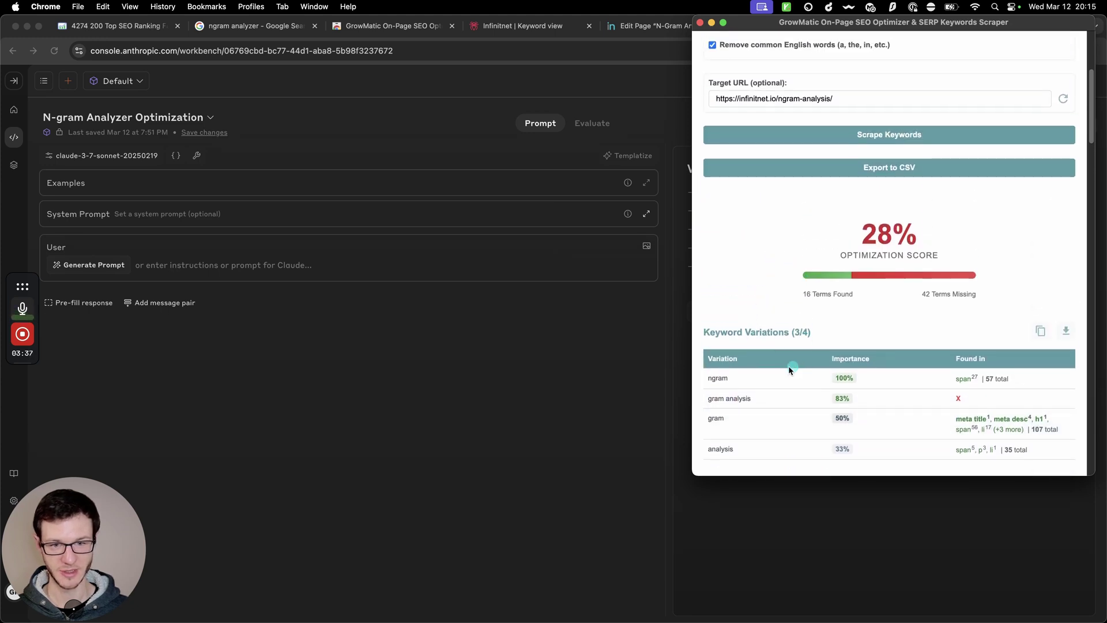
scroll(801, 346, "down", 3)
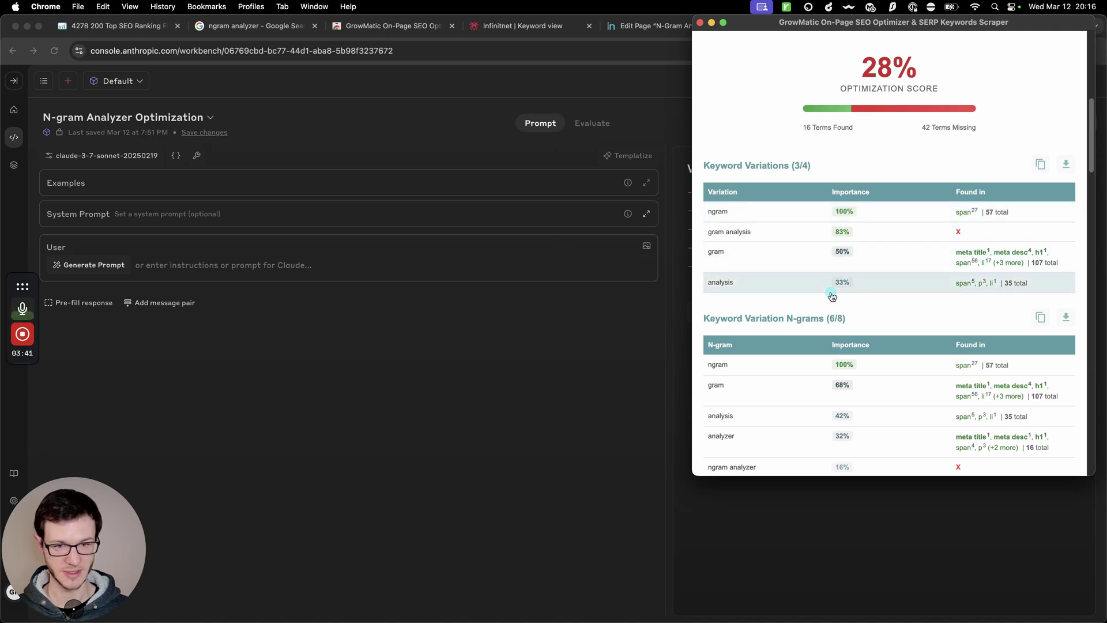
scroll(832, 296, "down", 2)
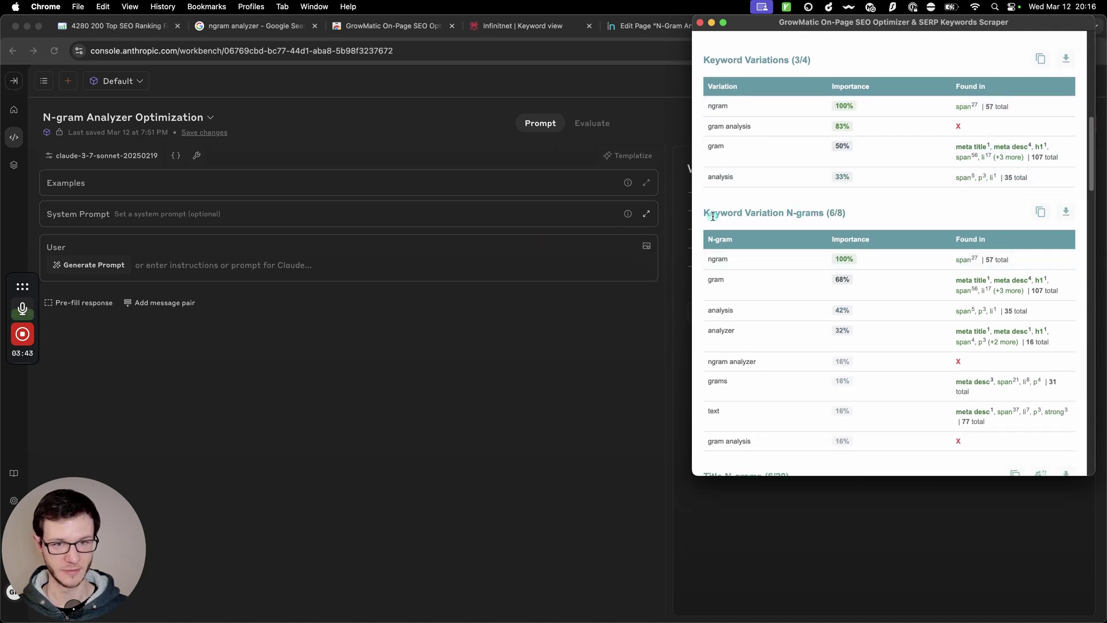
scroll(819, 265, "down", 2)
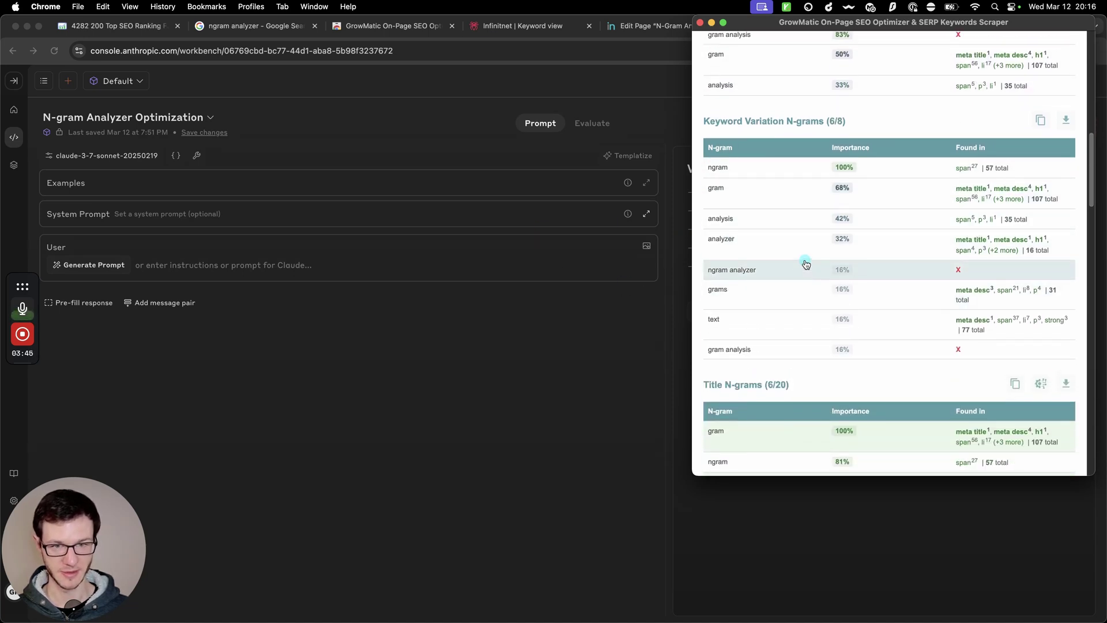
scroll(806, 264, "up", 1)
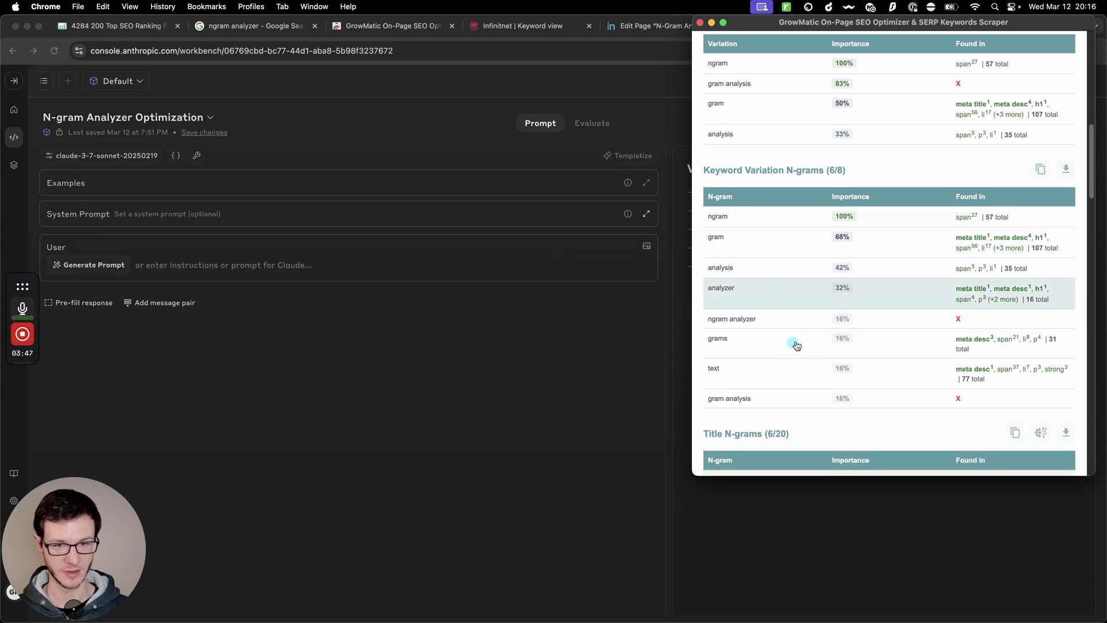
scroll(807, 362, "up", 1)
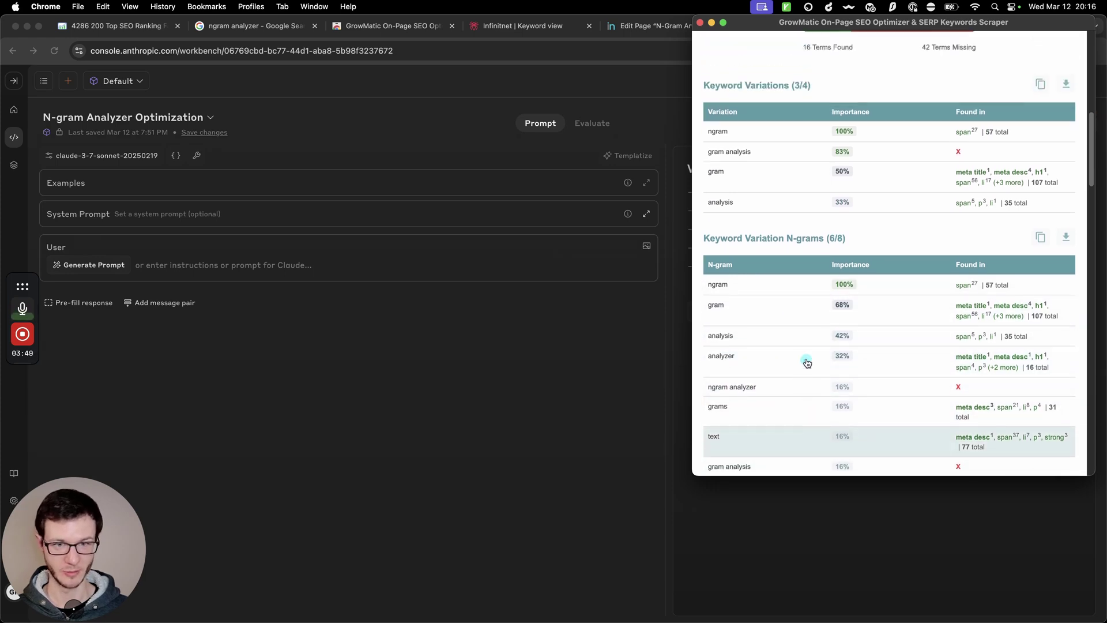
scroll(789, 311, "up", 2)
scroll(767, 311, "down", 3)
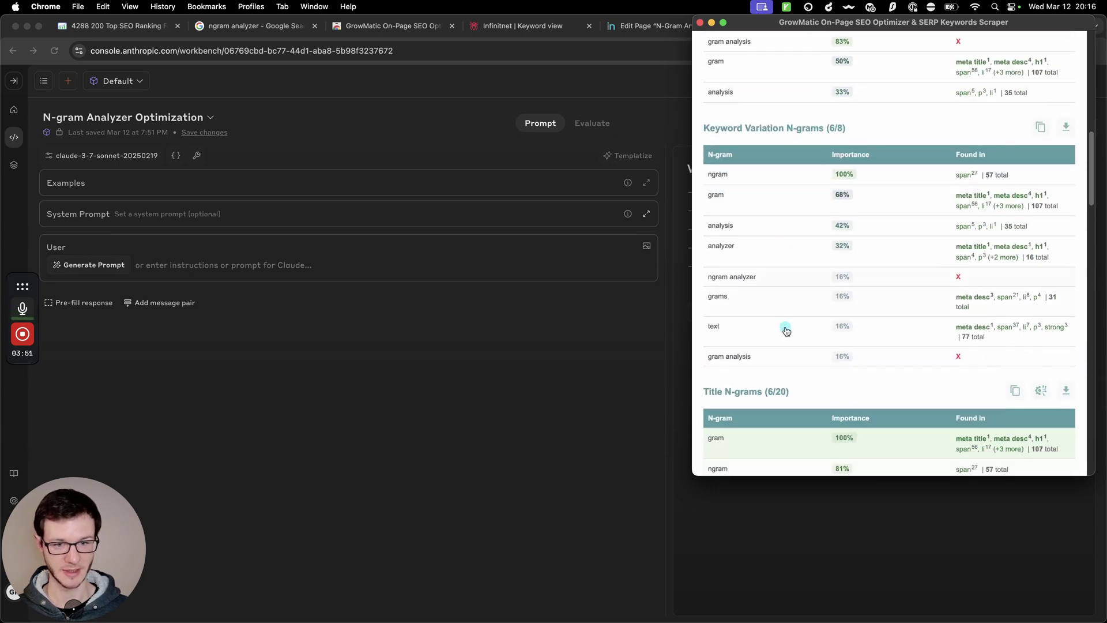
scroll(802, 315, "down", 1)
scroll(807, 303, "up", 2)
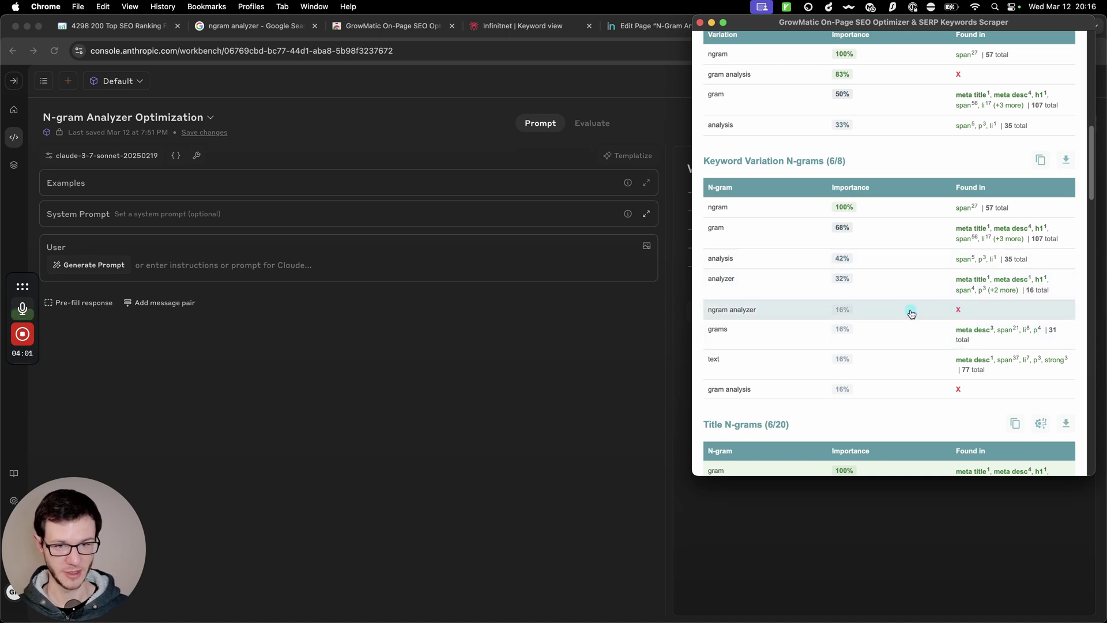
scroll(911, 313, "down", 3)
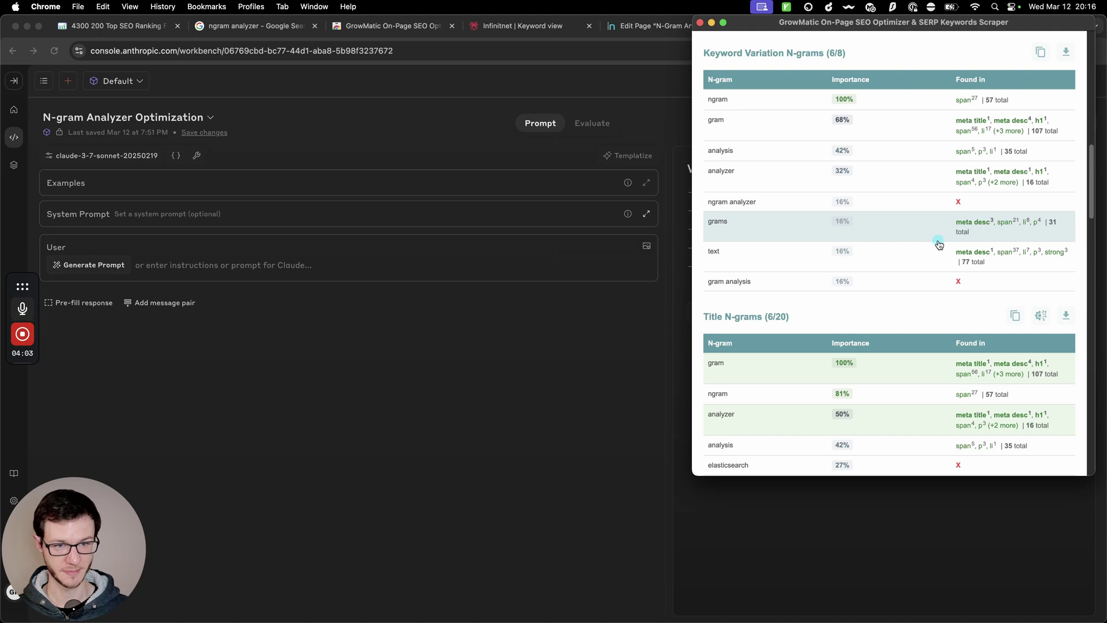
scroll(939, 240, "down", 2)
scroll(820, 241, "up", 2)
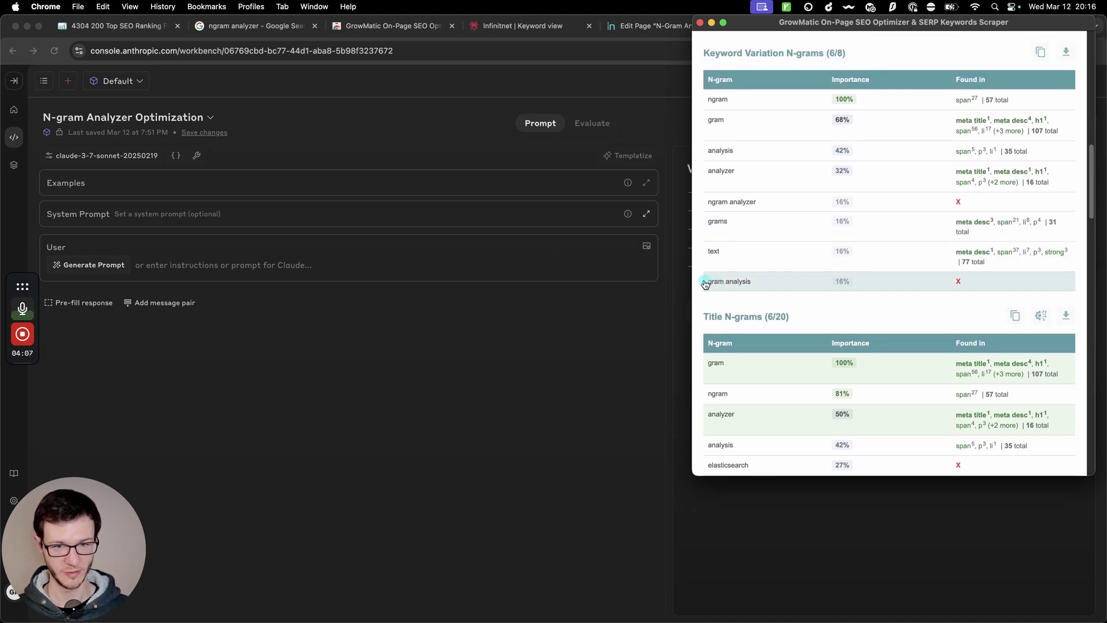
scroll(779, 310, "up", 4)
scroll(749, 306, "down", 4)
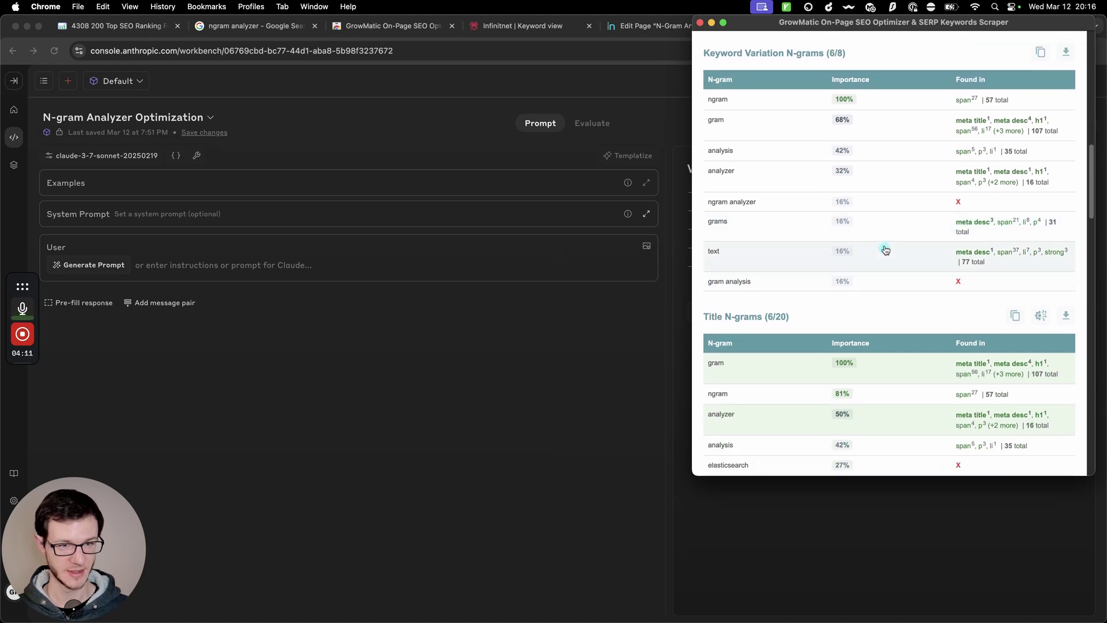
scroll(841, 252, "up", 3)
scroll(838, 230, "down", 6)
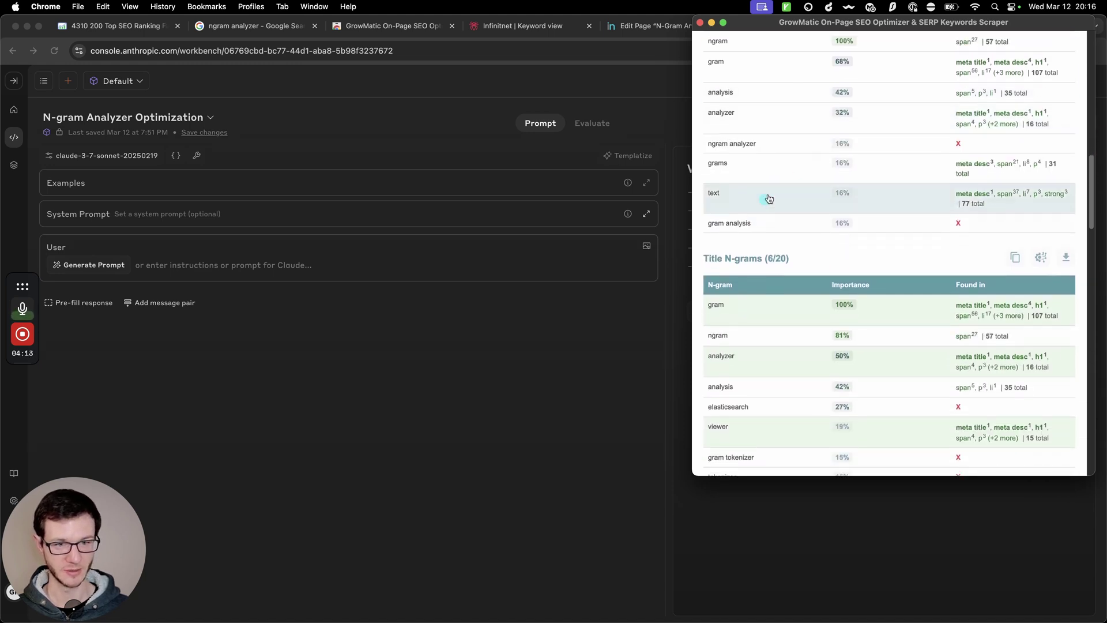
scroll(839, 215, "down", 4)
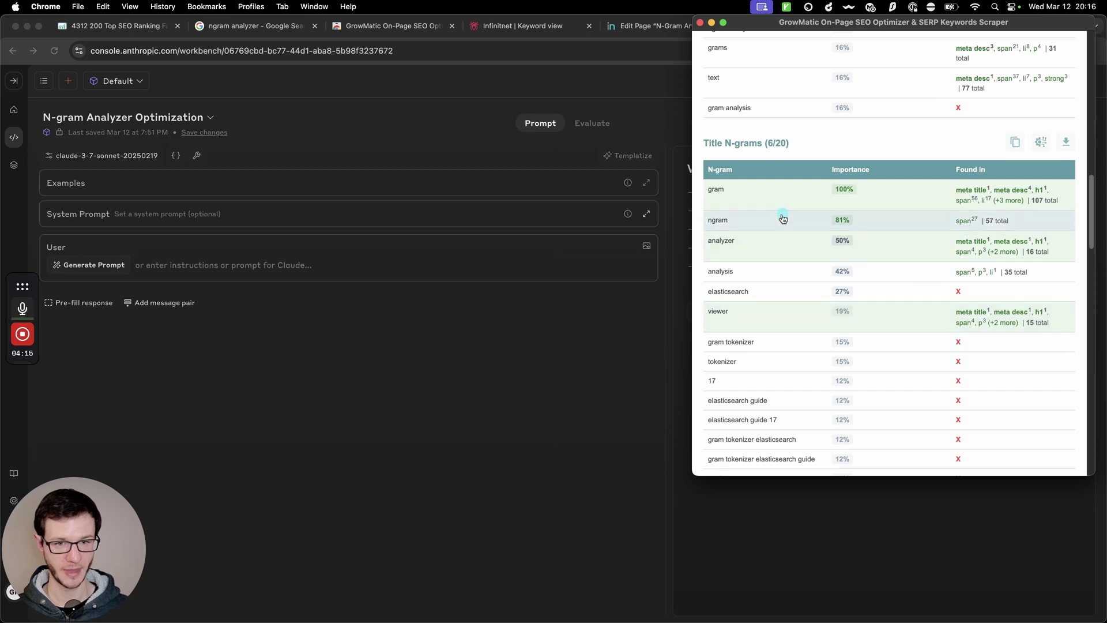
Scroll from Title N-grams through Description N-grams (12/23) down to Related Searches (0/8)
left_click_drag(704, 140, 850, 157)
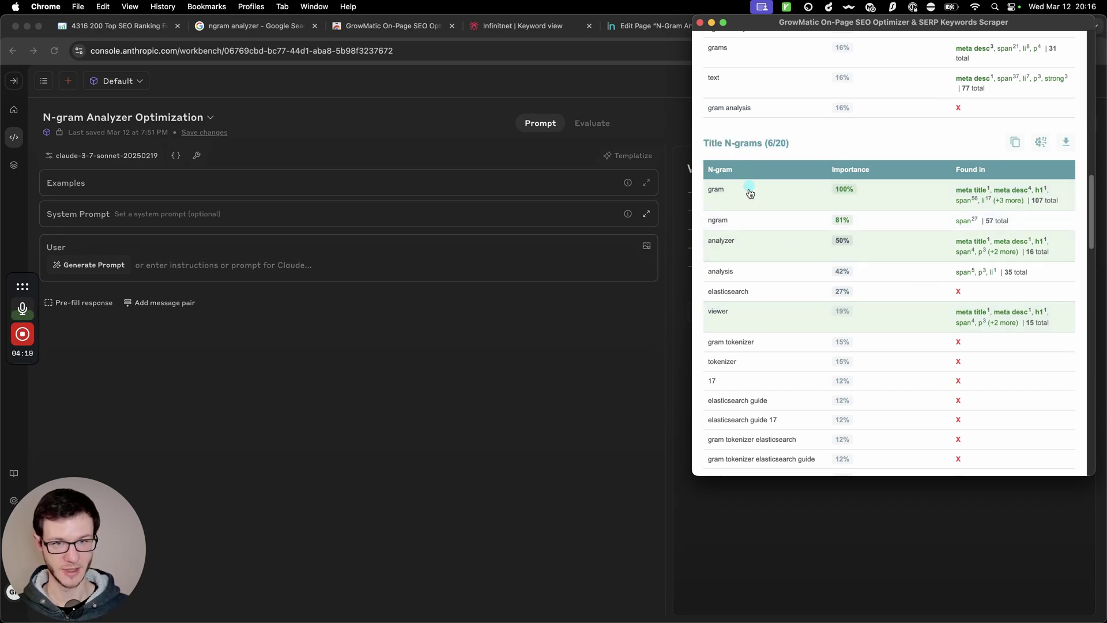
scroll(803, 234, "down", 10)
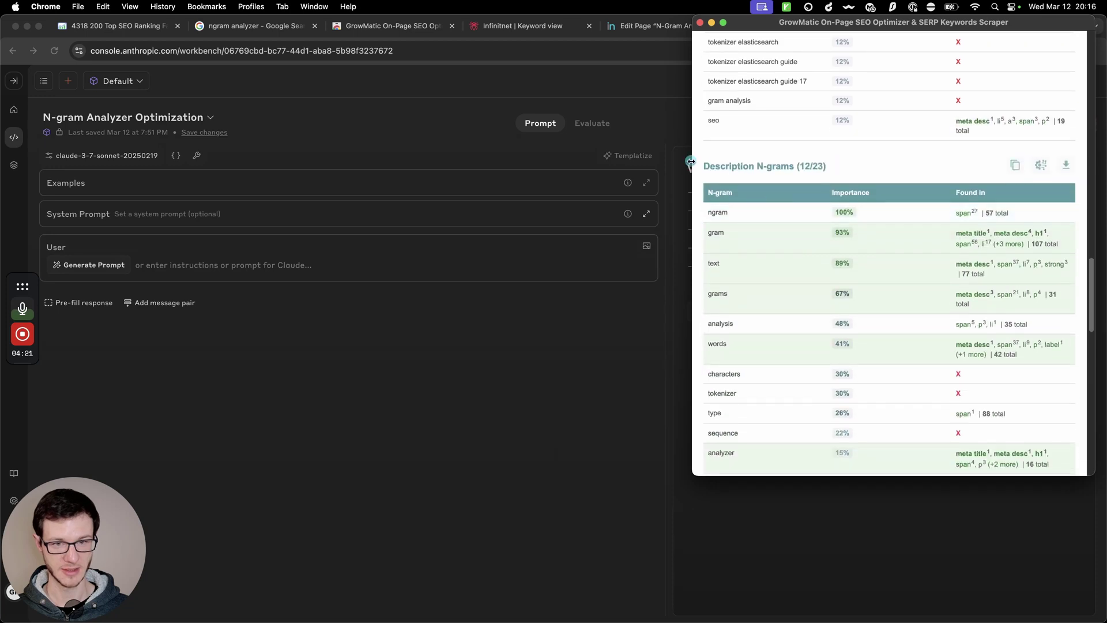
scroll(798, 200, "down", 6)
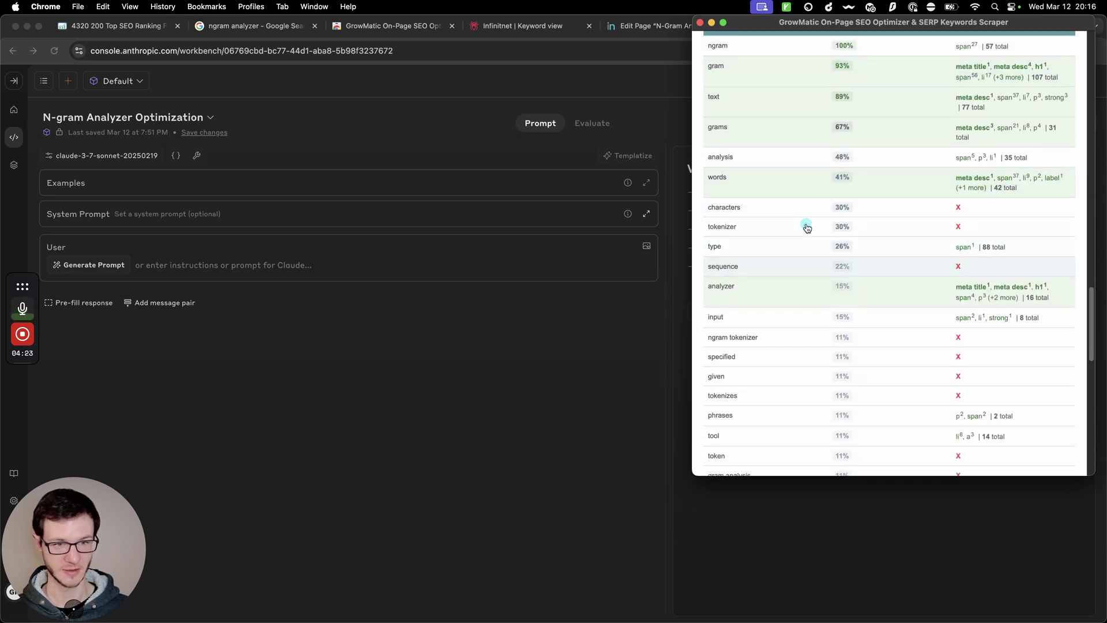
scroll(796, 229, "up", 4)
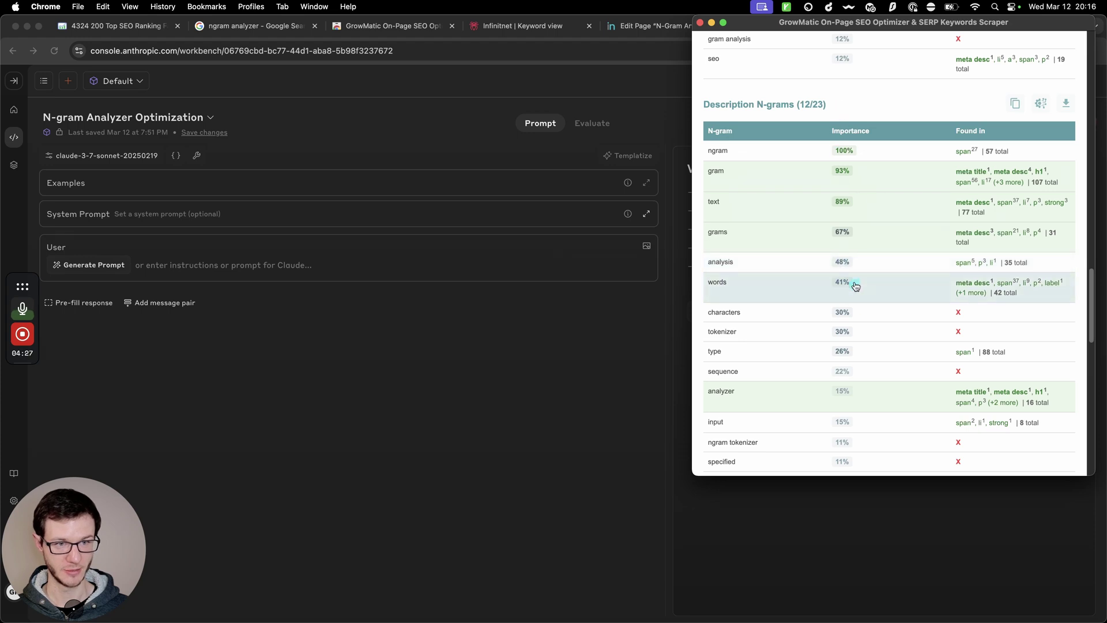
scroll(852, 252, "up", 1)
scroll(850, 251, "up", 2)
scroll(823, 267, "down", 5)
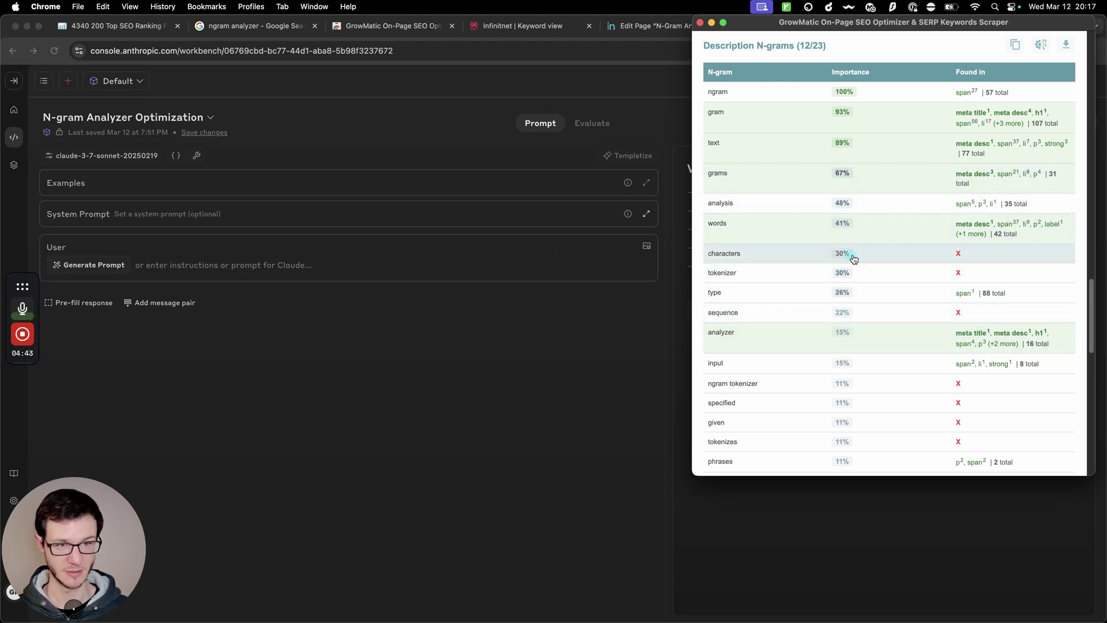
scroll(808, 268, "down", 5)
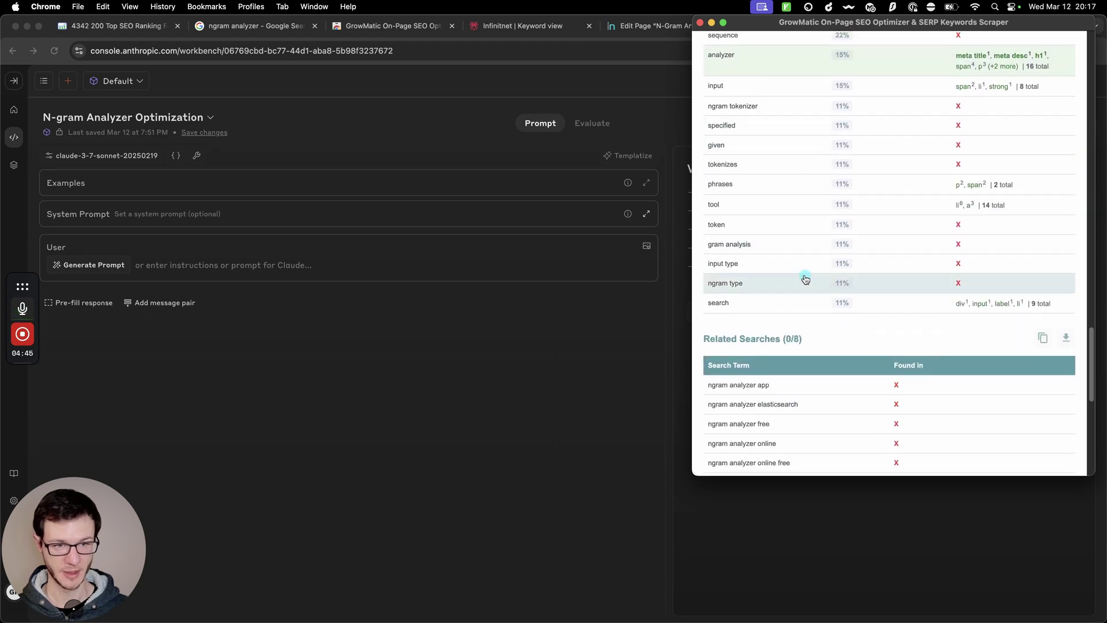
scroll(805, 280, "down", 3)
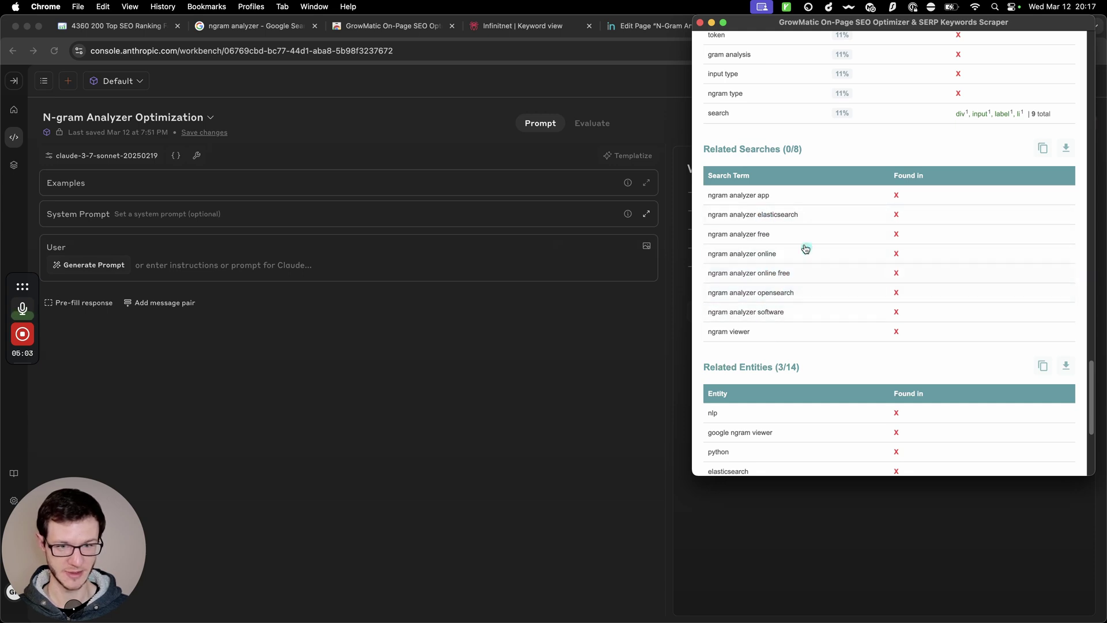
Scroll through Related Searches (0/8) and Related Entities (3/14), then back up to Description N-grams
scroll(806, 248, "down", 4)
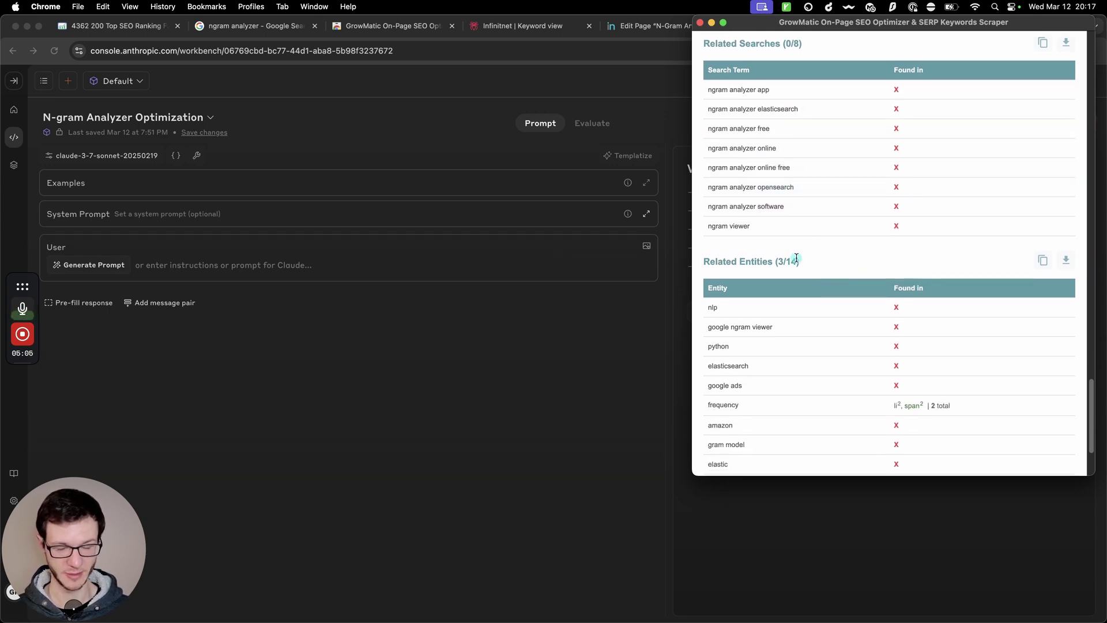
scroll(796, 257, "down", 4)
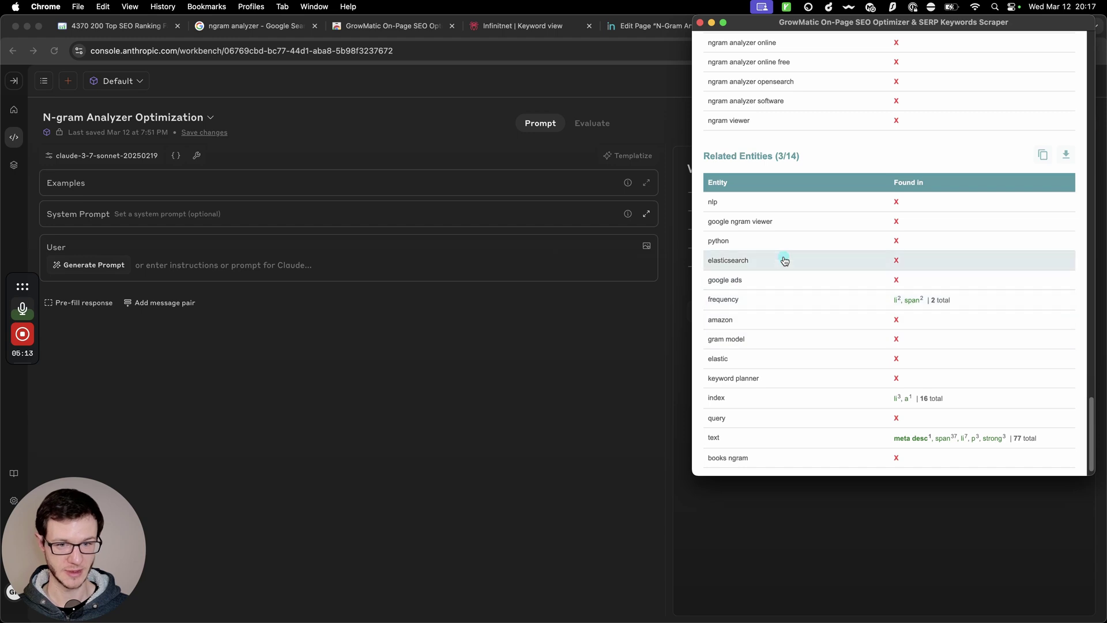
scroll(784, 261, "down", 1)
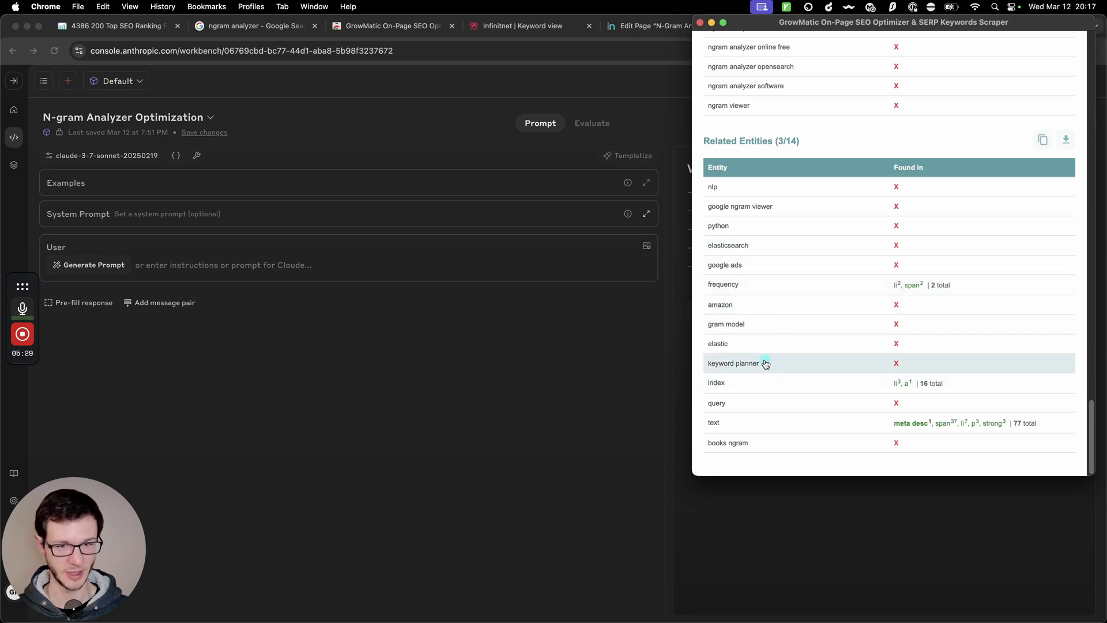
scroll(803, 334, "up", 10)
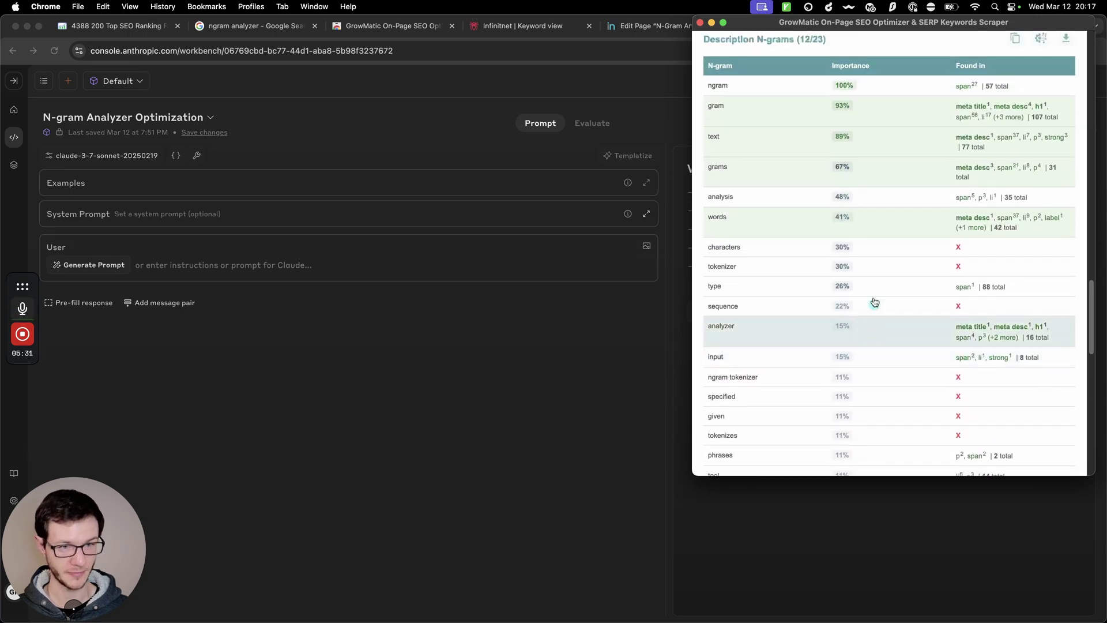
Copy the Title N-grams (6/20) list and place the caret in the Anthropic Console User prompt
scroll(874, 302, "up", 15)
scroll(877, 271, "down", 8)
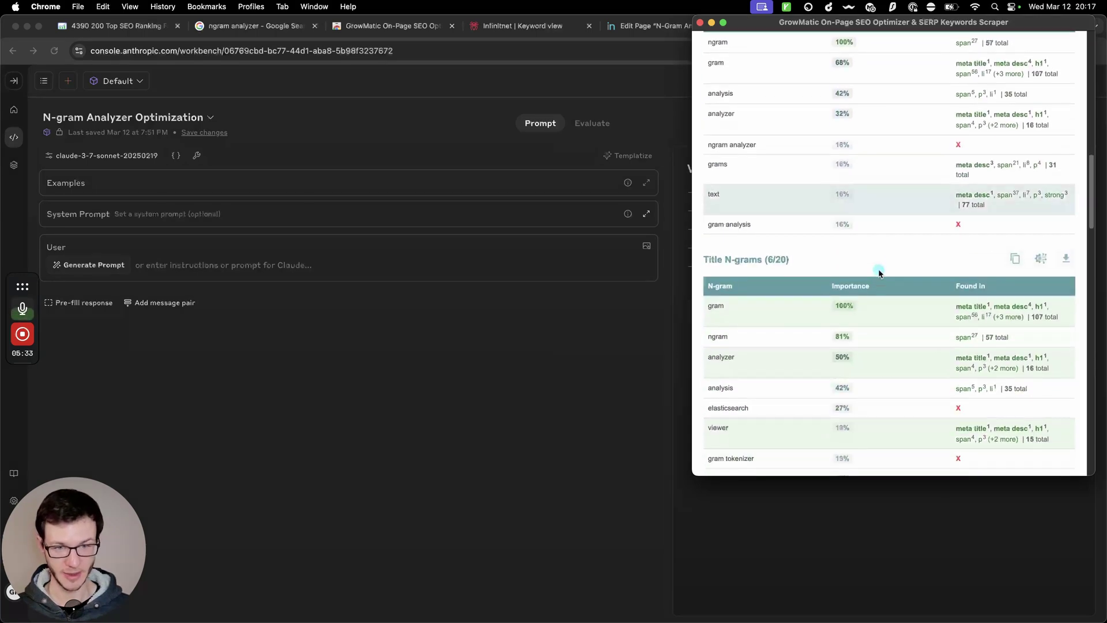
scroll(878, 271, "up", 3)
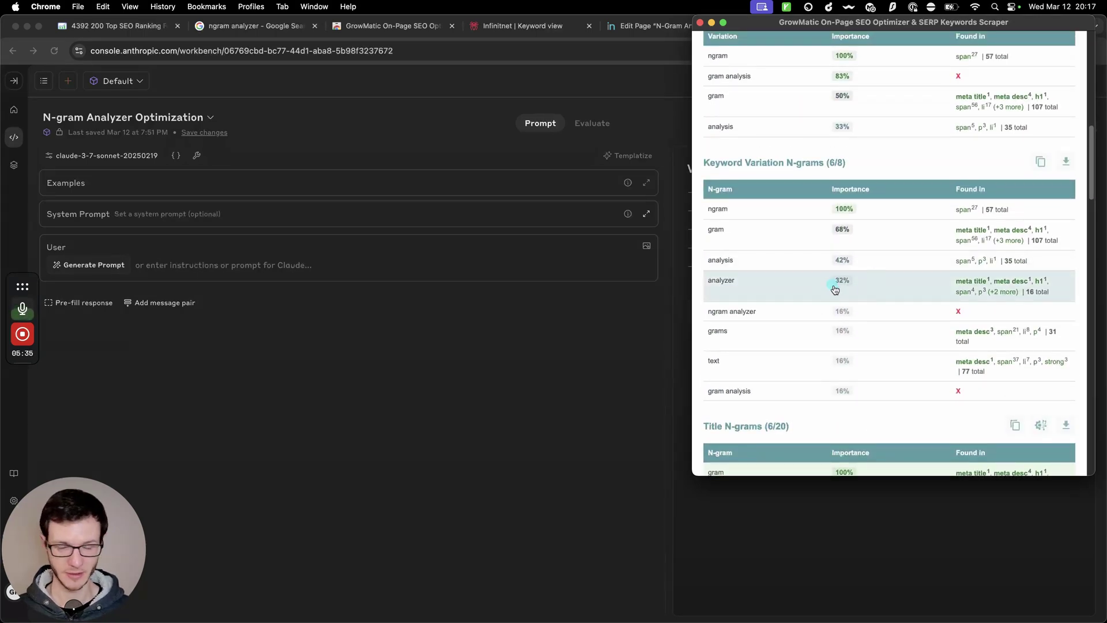
scroll(835, 290, "down", 5)
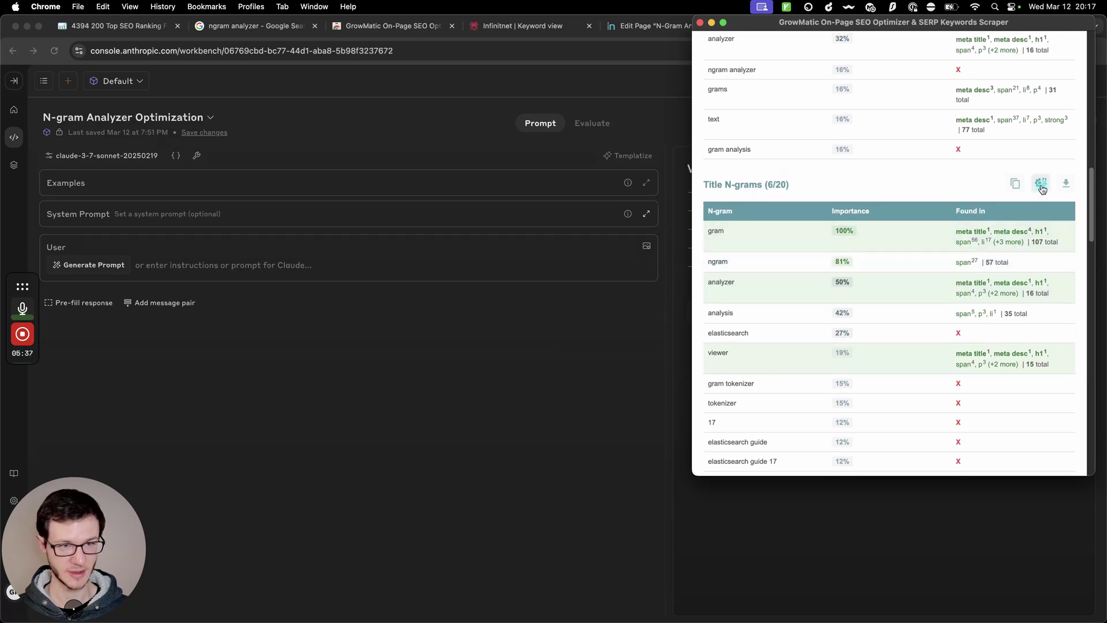
left_click(1040, 183)
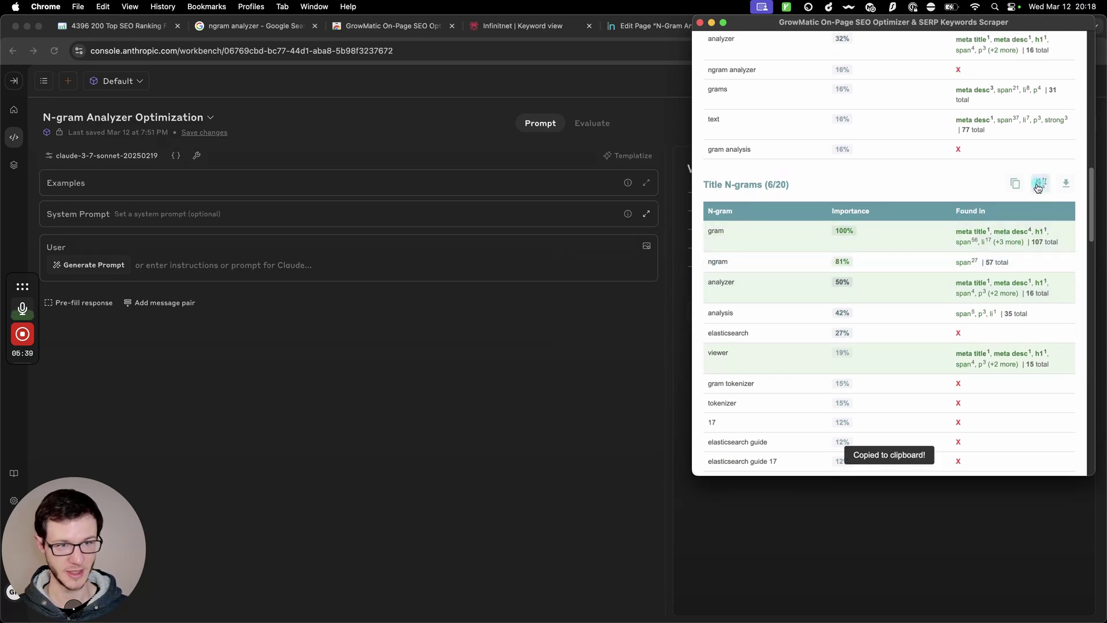
left_click(432, 335)
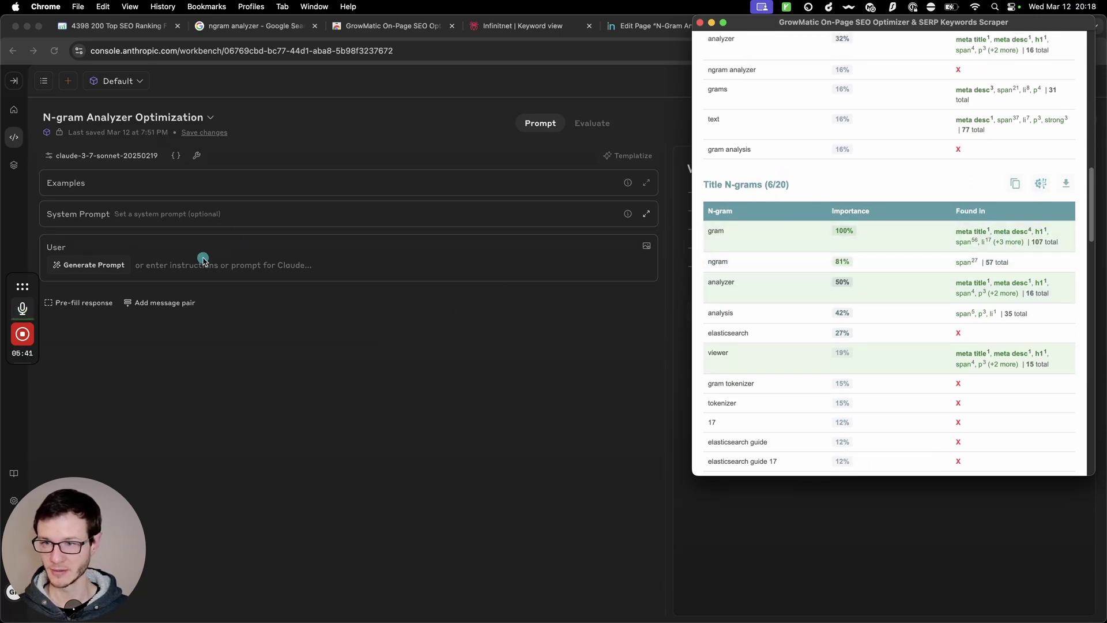
left_click(167, 268)
left_click(325, 271)
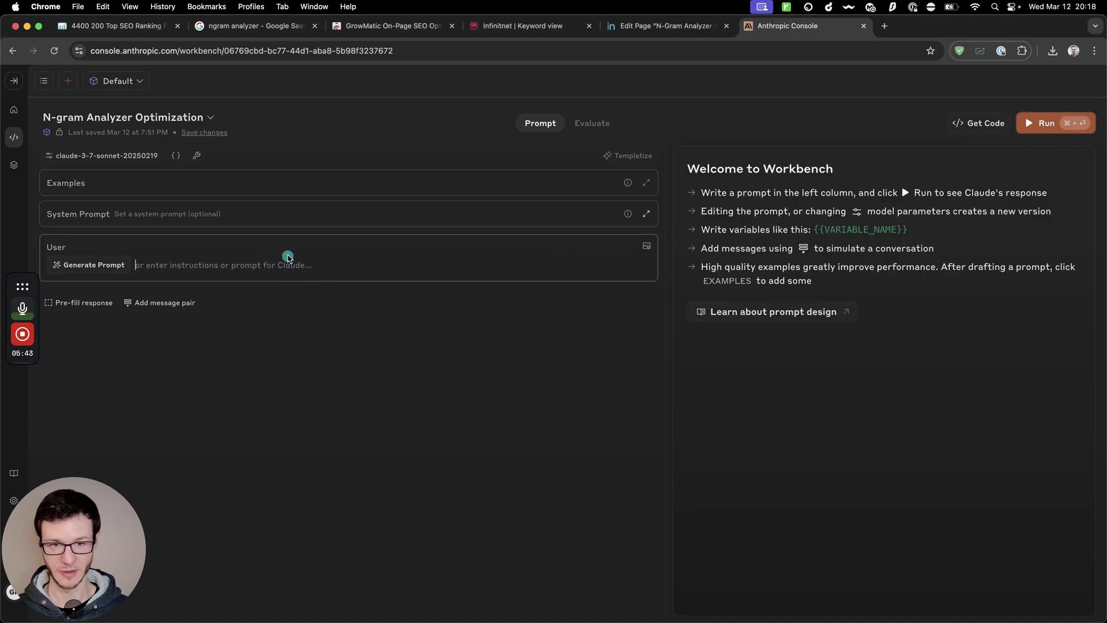
Type a 'remember thi' Infinitnet note in the User prompt, then paste the meta-title prompt with n-gram data
left_click(367, 392)
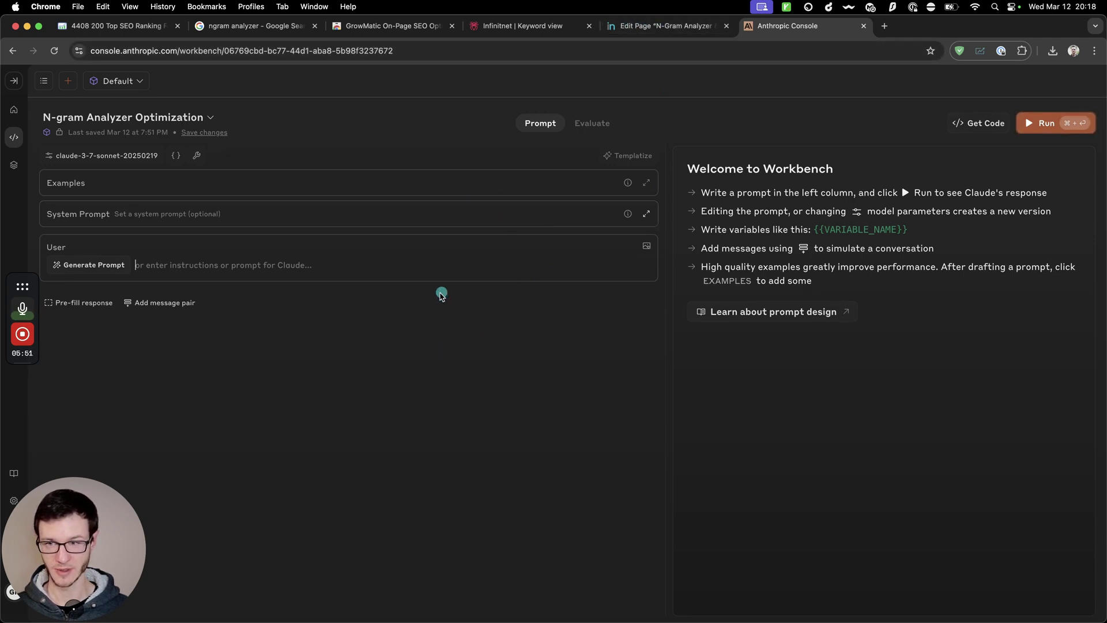
type("remem")
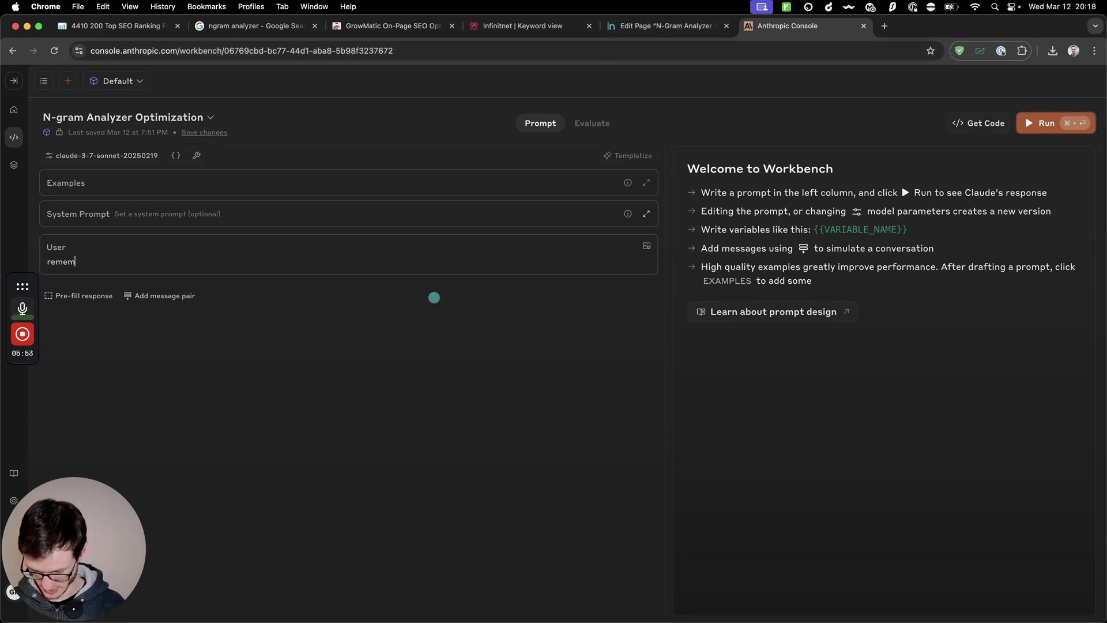
type("ber this is for the ngram analyzer of Infinitnet:")
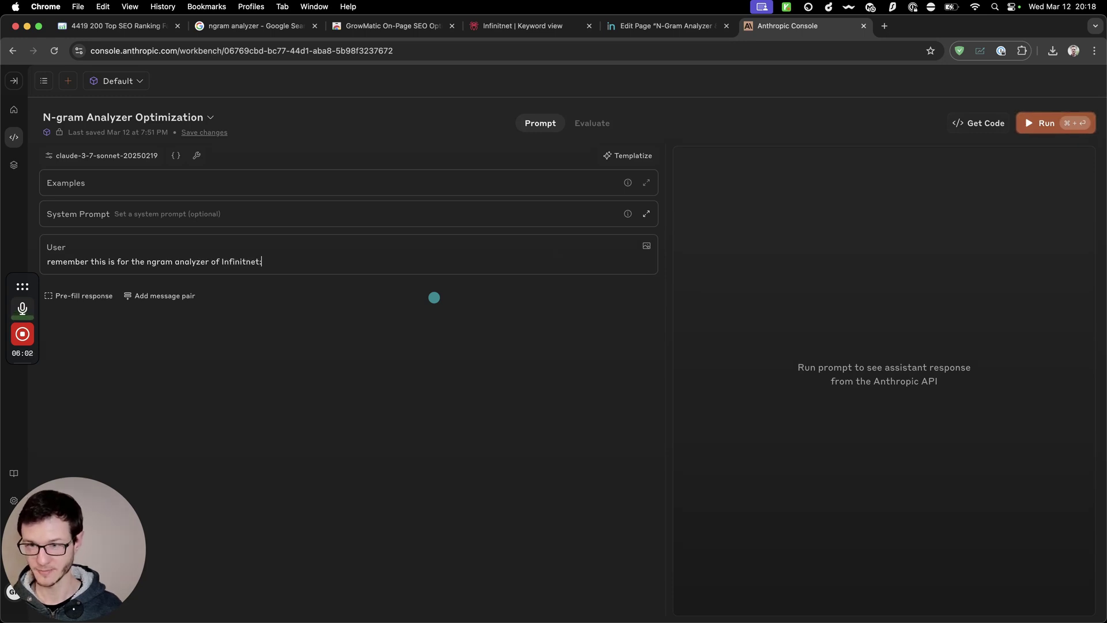
key("Return")
key("cmd+v")
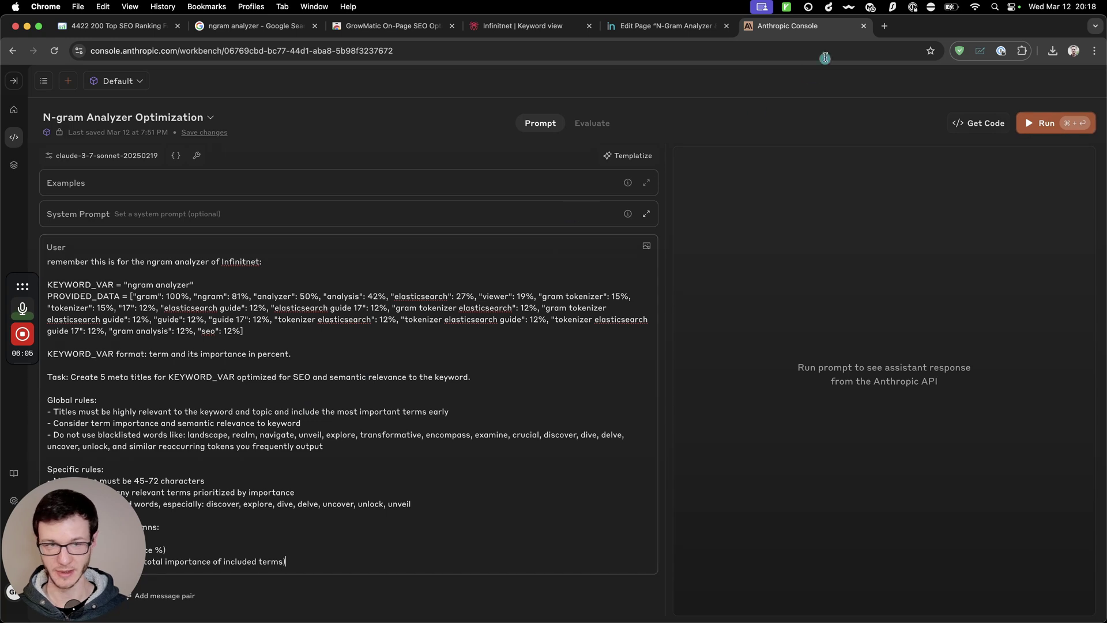
Generate five scored 'ngram analyzer' meta titles and review their terms and scores, topping at 9.4
left_click(1047, 131)
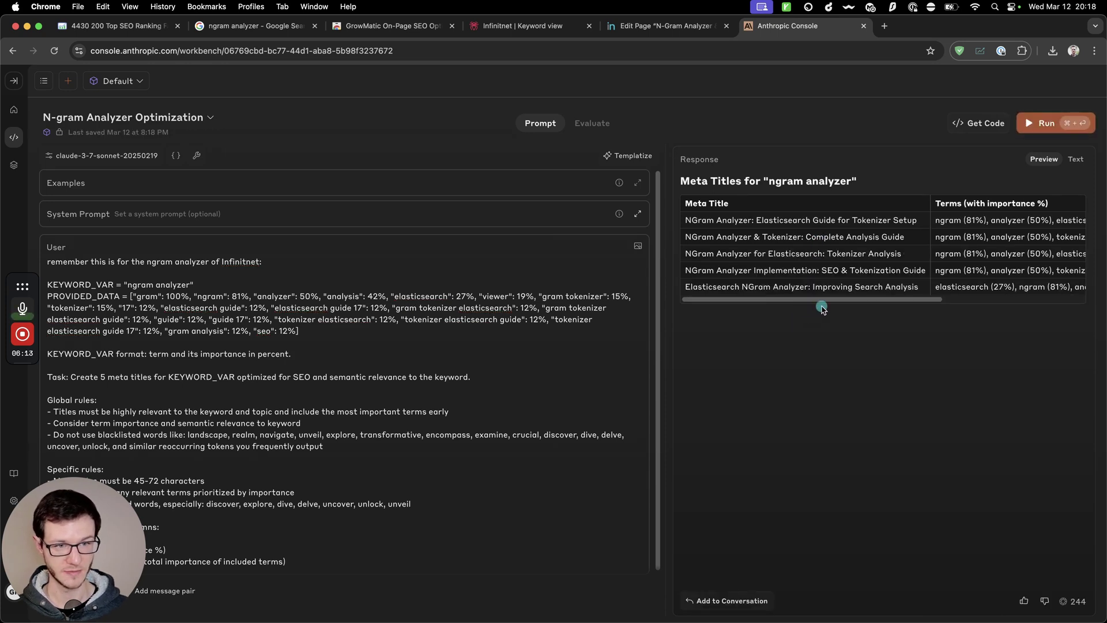
left_click_drag(812, 298, 996, 303)
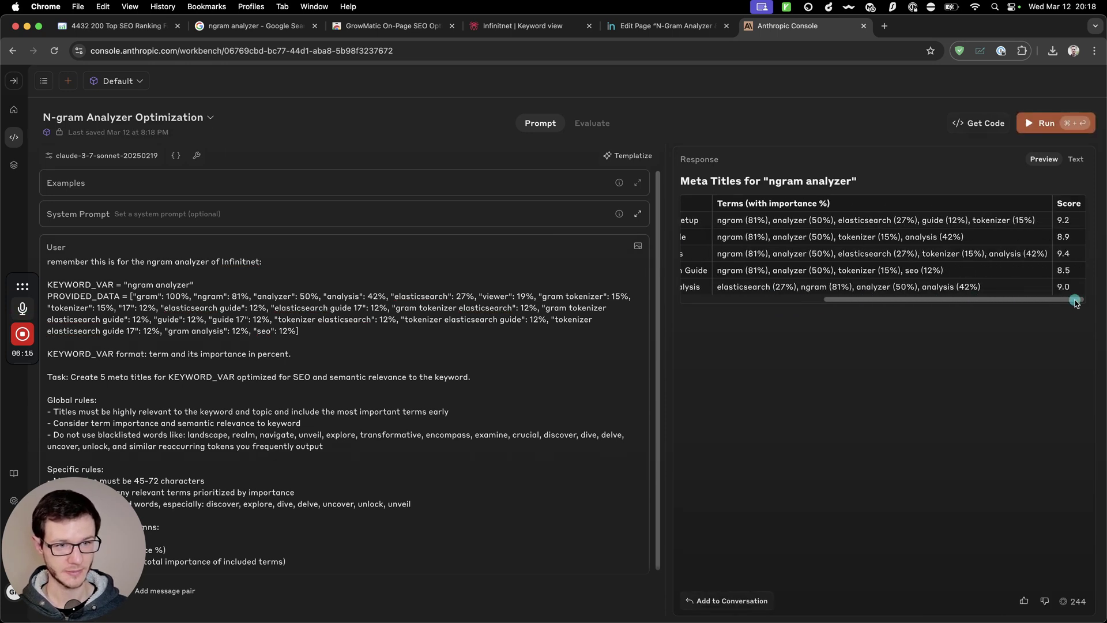
left_click_drag(924, 252, 789, 253)
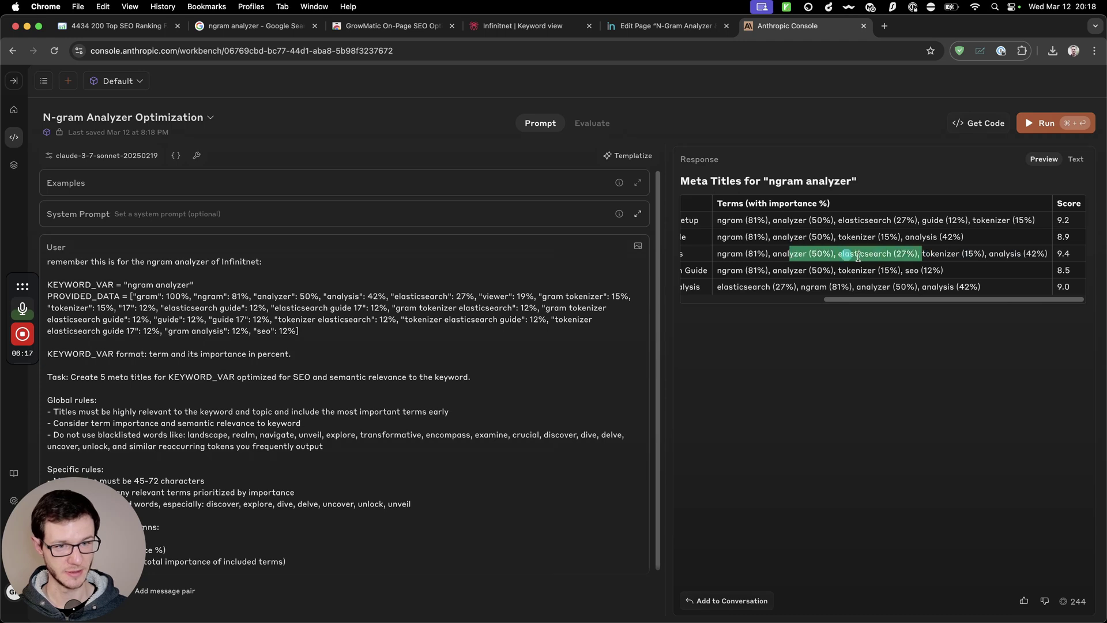
left_click_drag(916, 303, 715, 297)
left_click(778, 258)
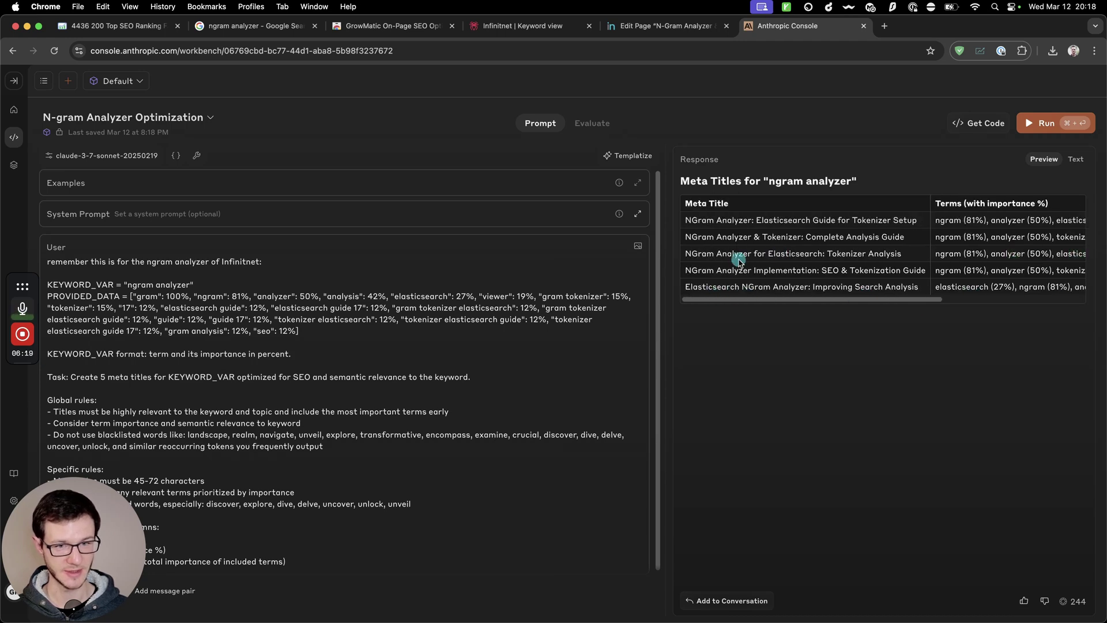
left_click_drag(728, 254, 816, 255)
left_click(813, 255)
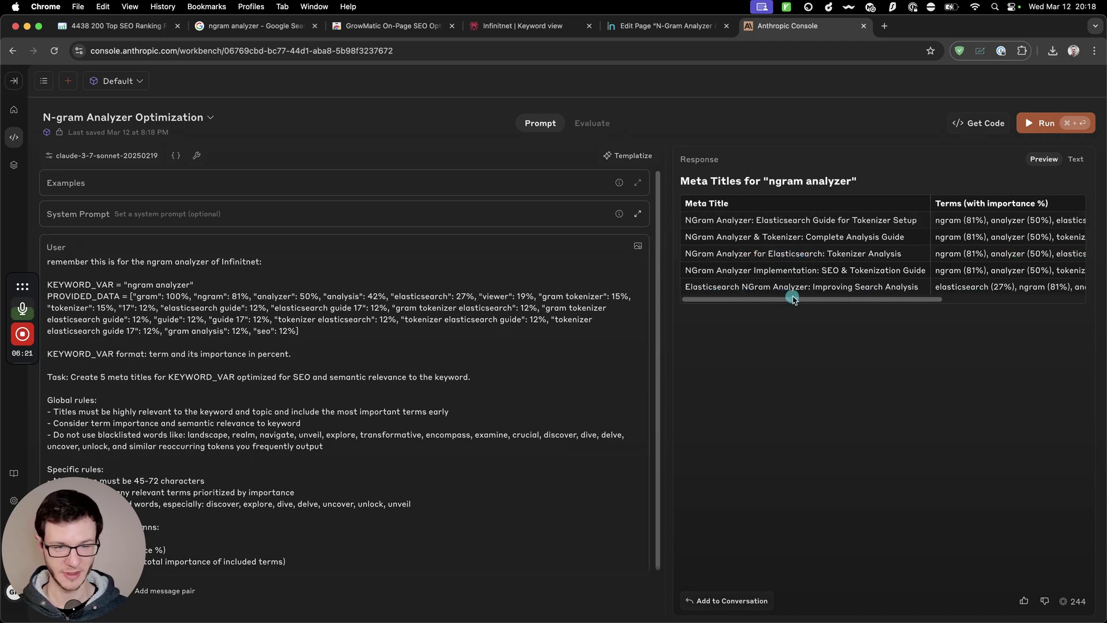
left_click_drag(792, 299, 791, 240)
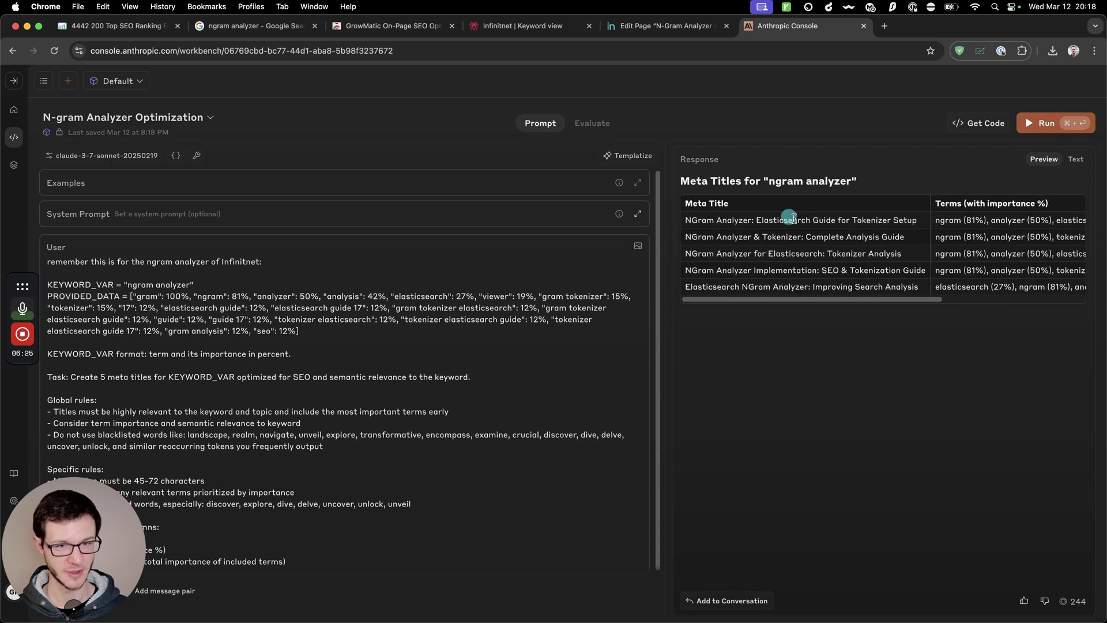
left_click_drag(808, 299, 774, 300)
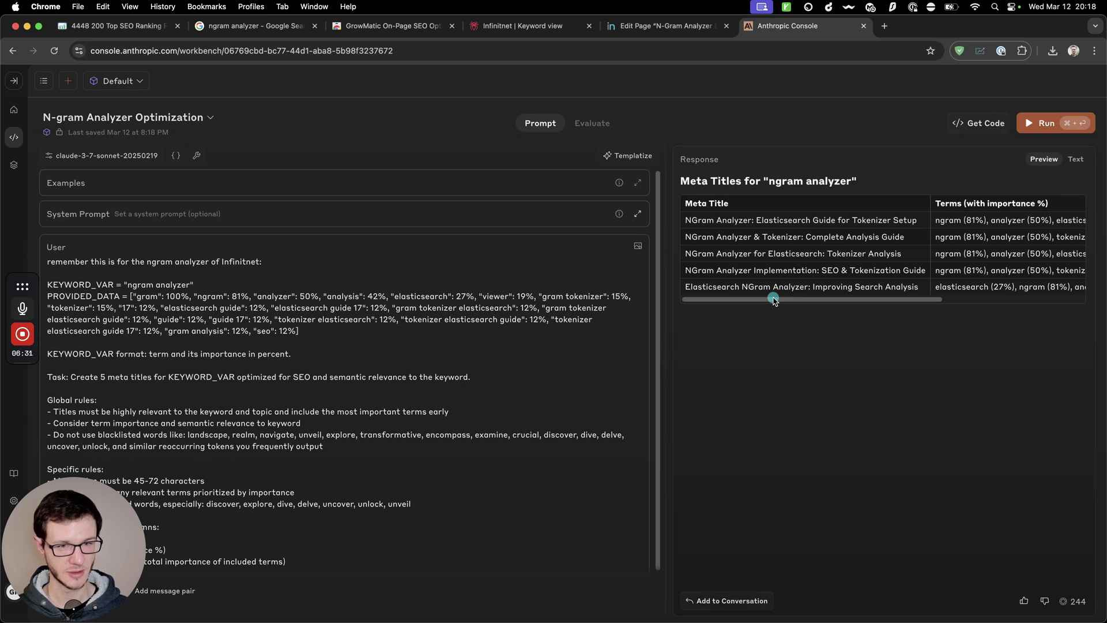
left_click_drag(781, 300, 730, 296)
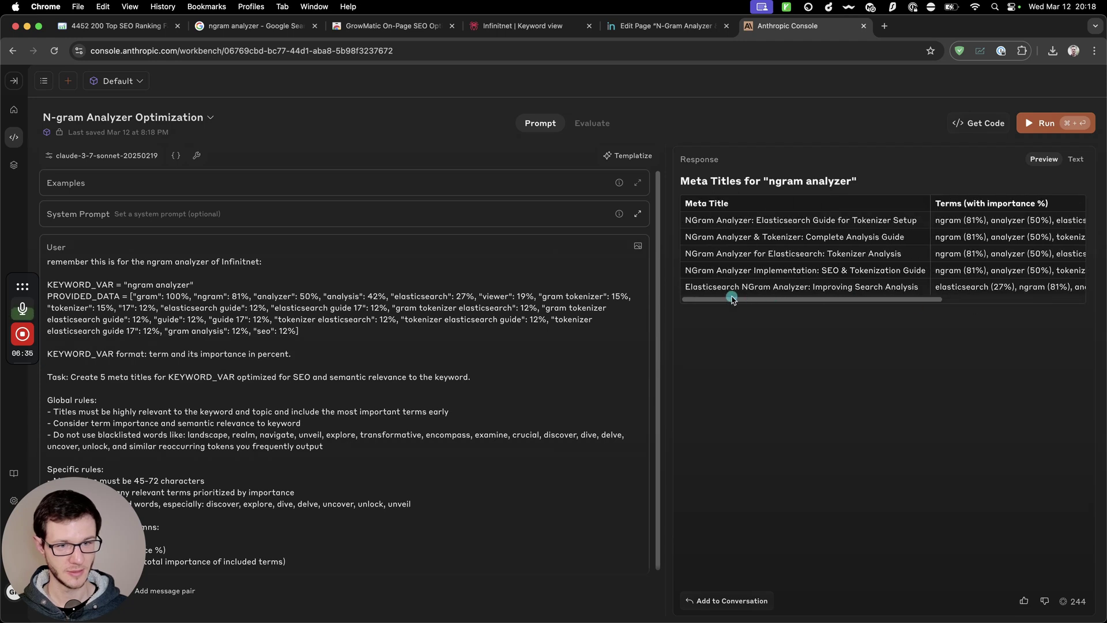
Add the meta-title response to the conversation as an Assistant message
scroll(329, 329, "down", 1)
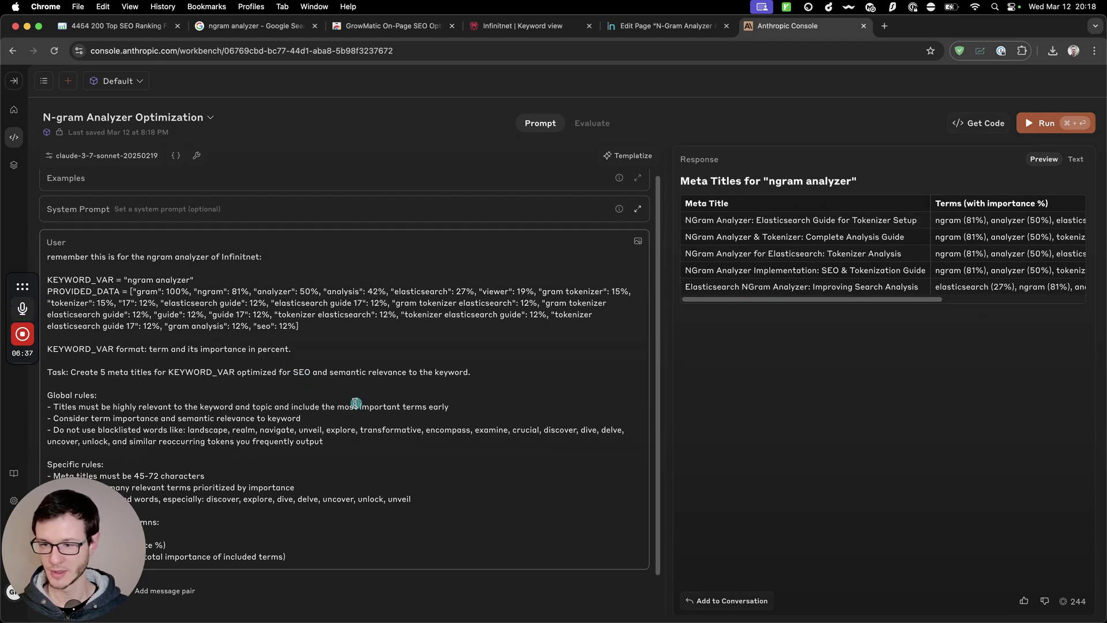
left_click_drag(64, 521, 68, 431)
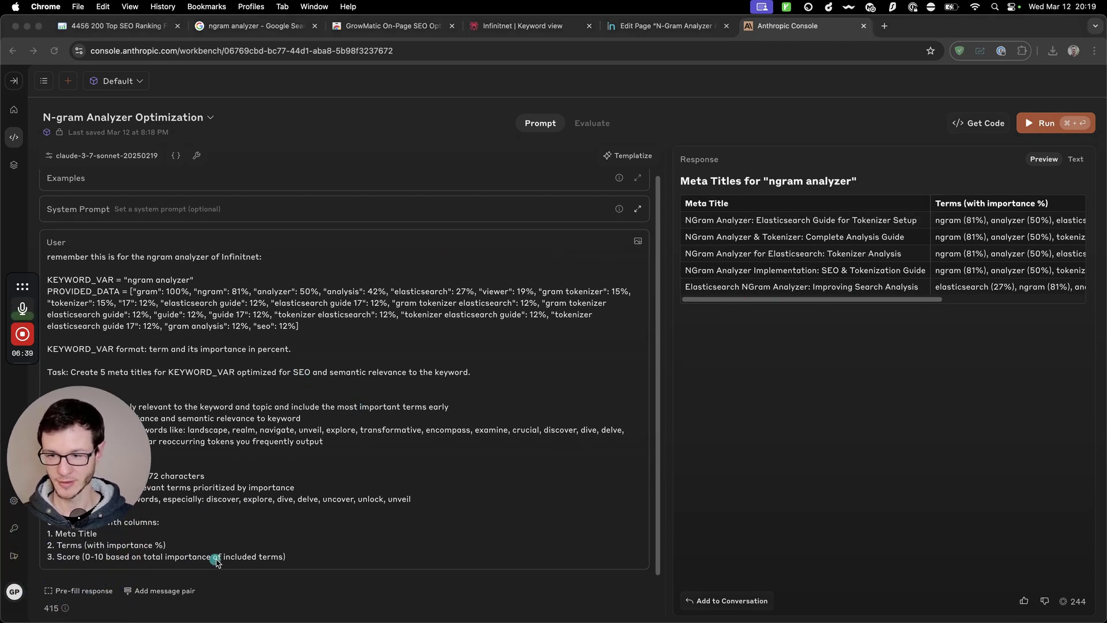
left_click(723, 601)
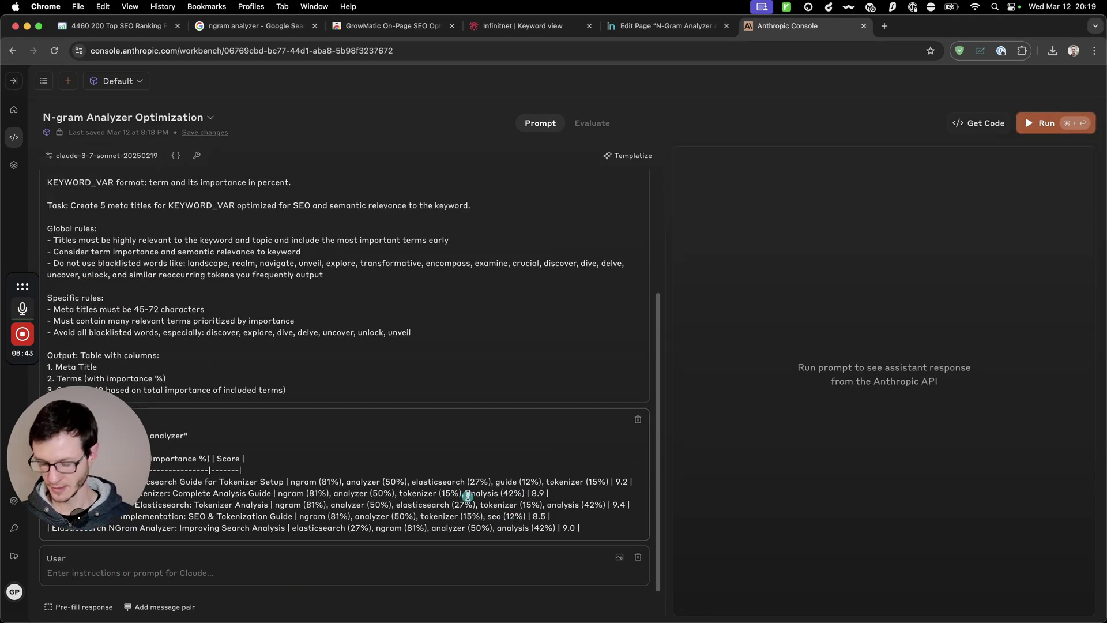
Write the User message: dont use elasticsearch and instead try to add "free", "online" and/or "software"
type("dont use")
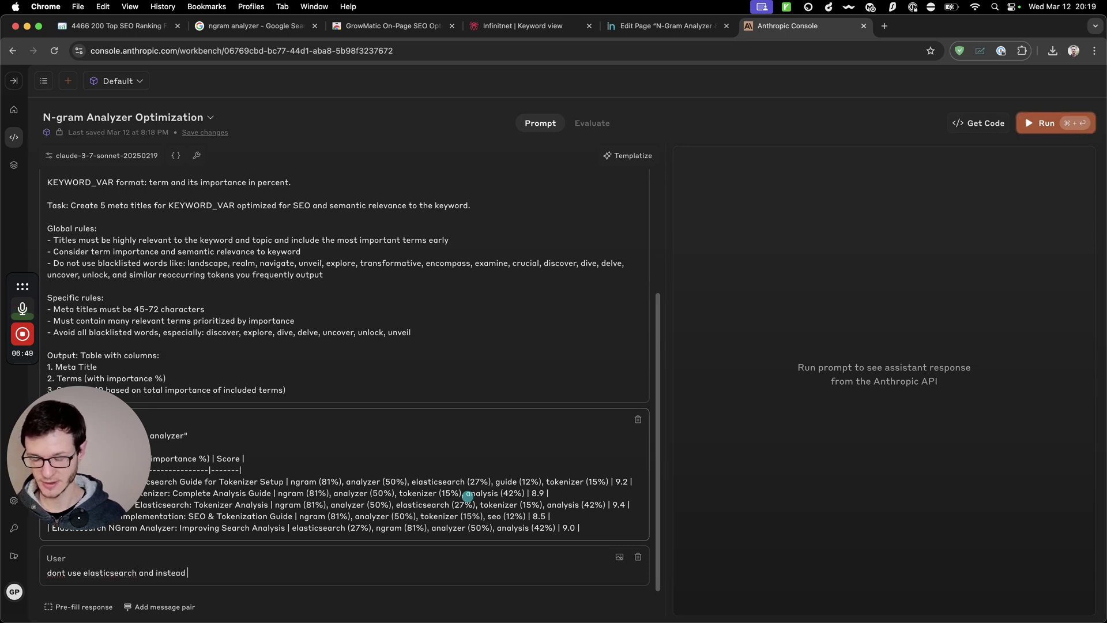
type("elasticsearch and instead try to add")
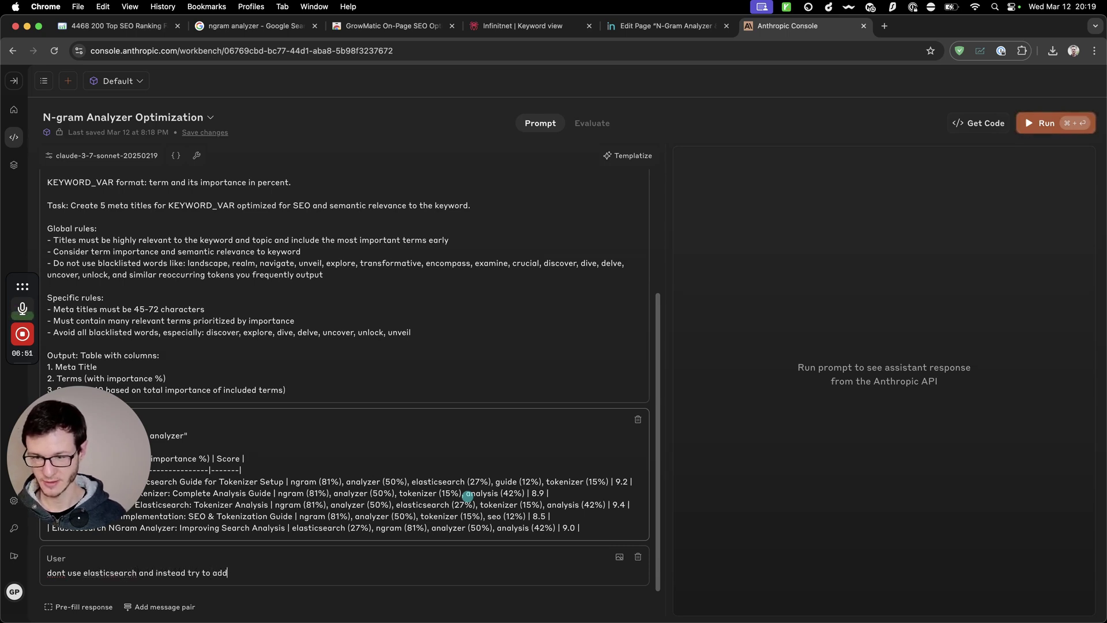
type(" \"free\", \"Onli")
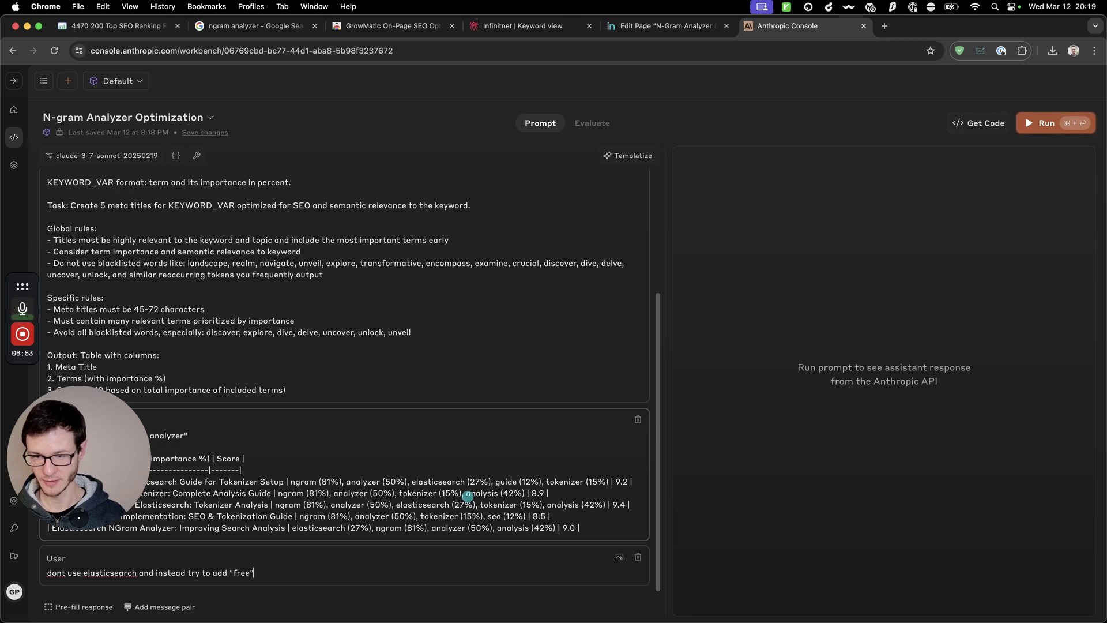
key("BackSpace")
key("BackSpace")
key("BackSpace")
key("BackSpace")
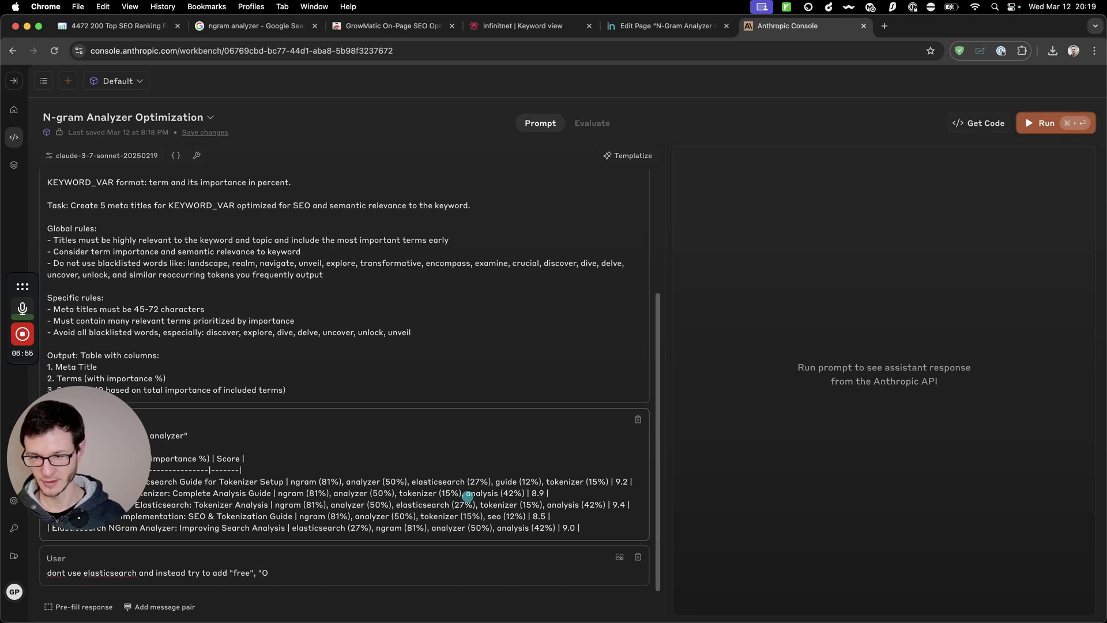
type("om")
key("BackSpace")
type("nline")
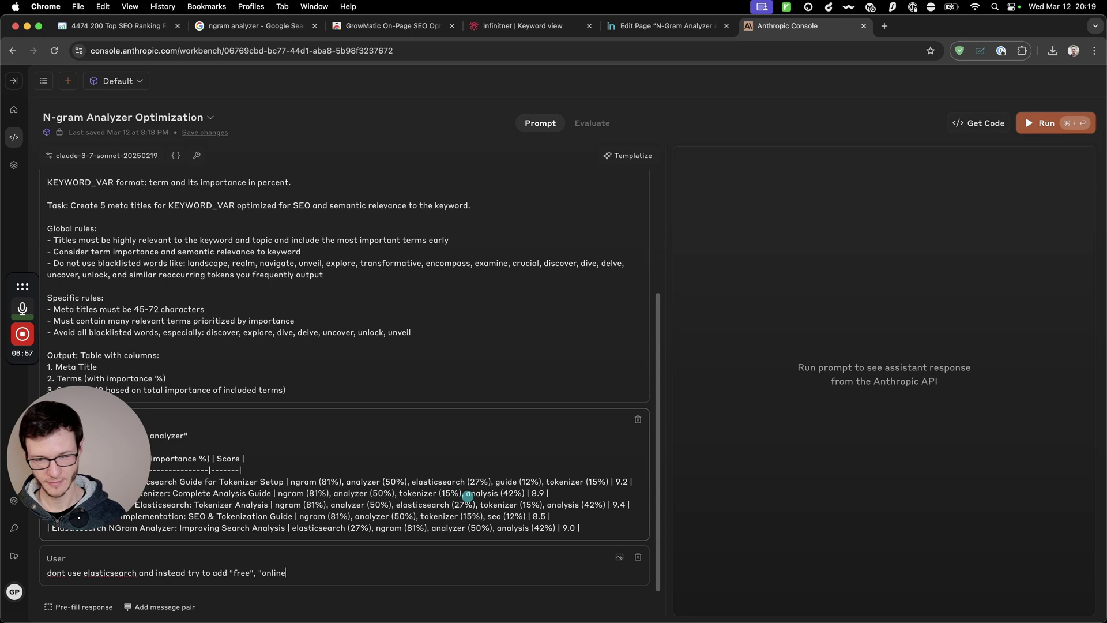
type("\" and/or ")
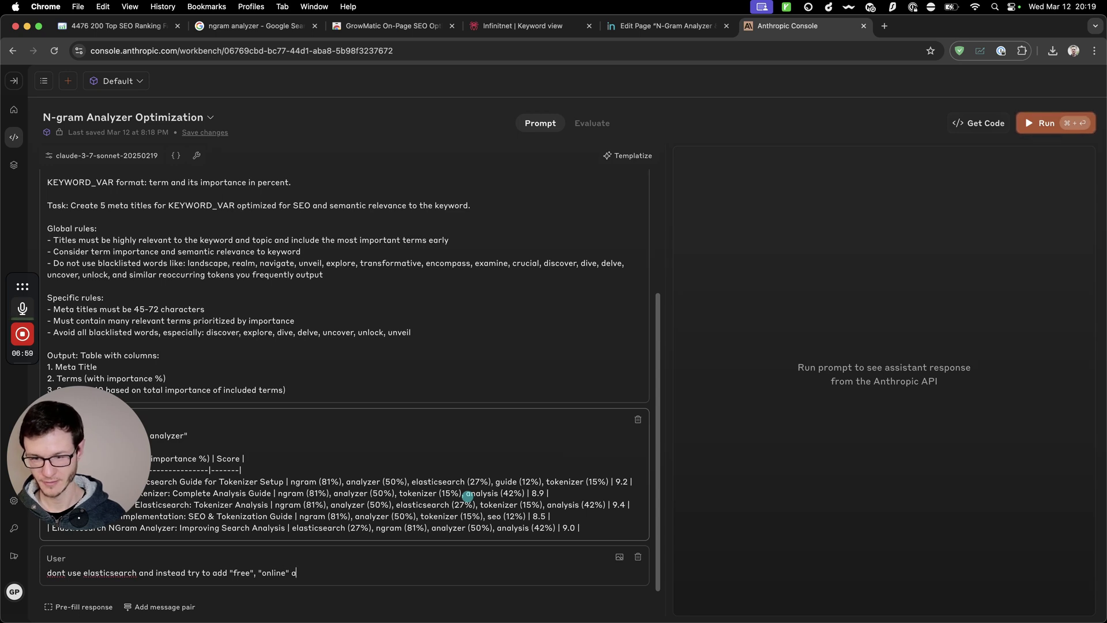
type("\"sof")
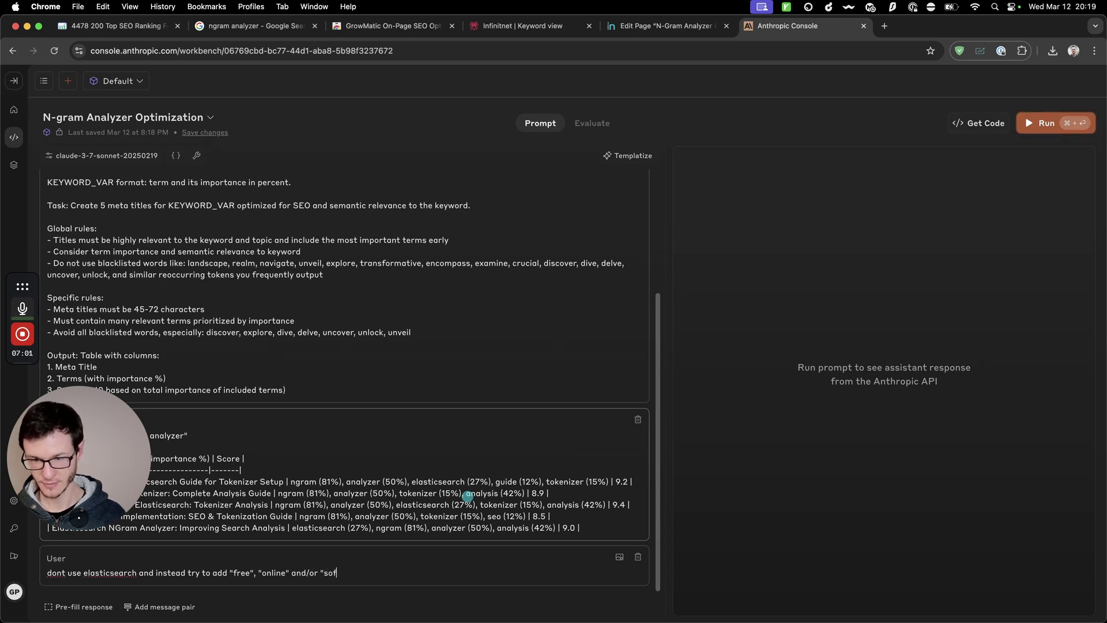
type("ztwar")
key("BackSpace")
key("BackSpace")
type("tw")
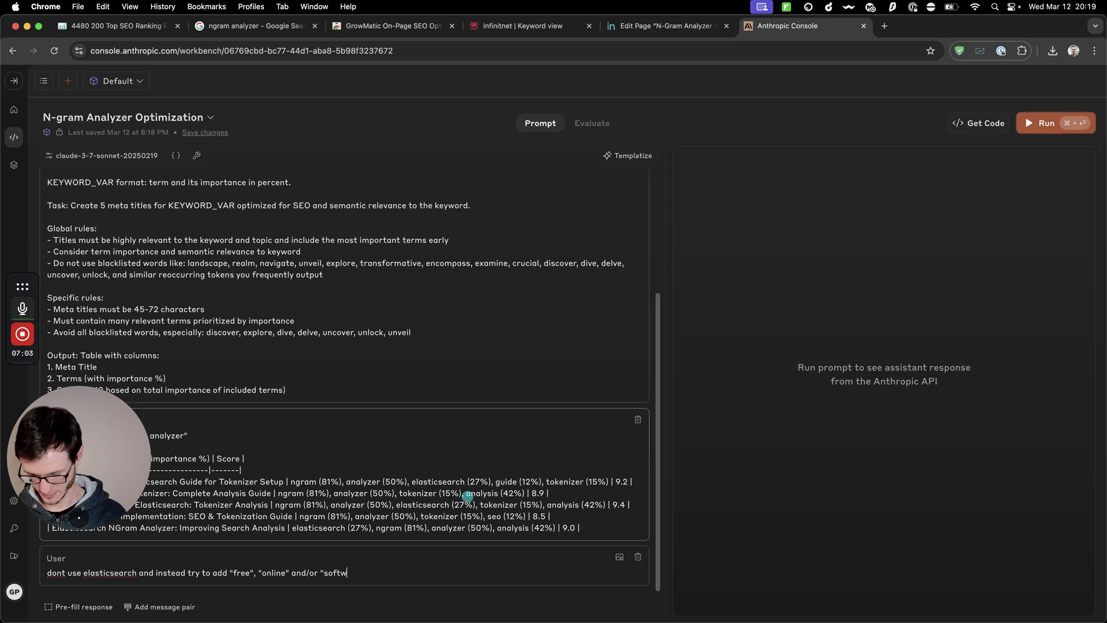
type("are\"")
key("Return")
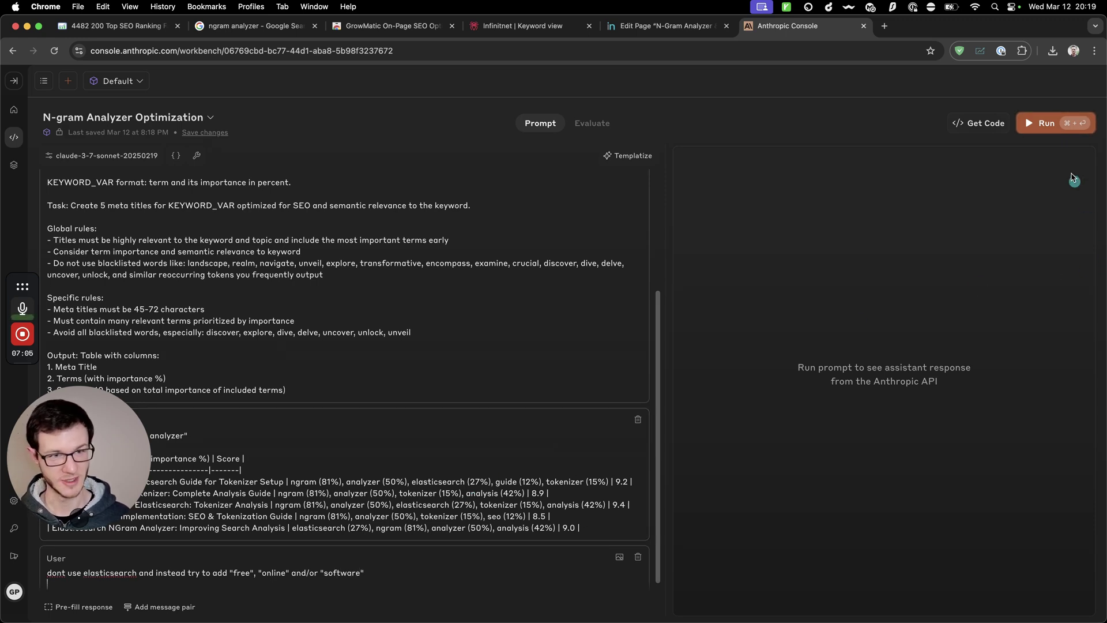
Regenerate the titles and select 'Online NGram Analyzer: Tokenizer & Analysis Software', scored 9.0
left_click(1046, 122)
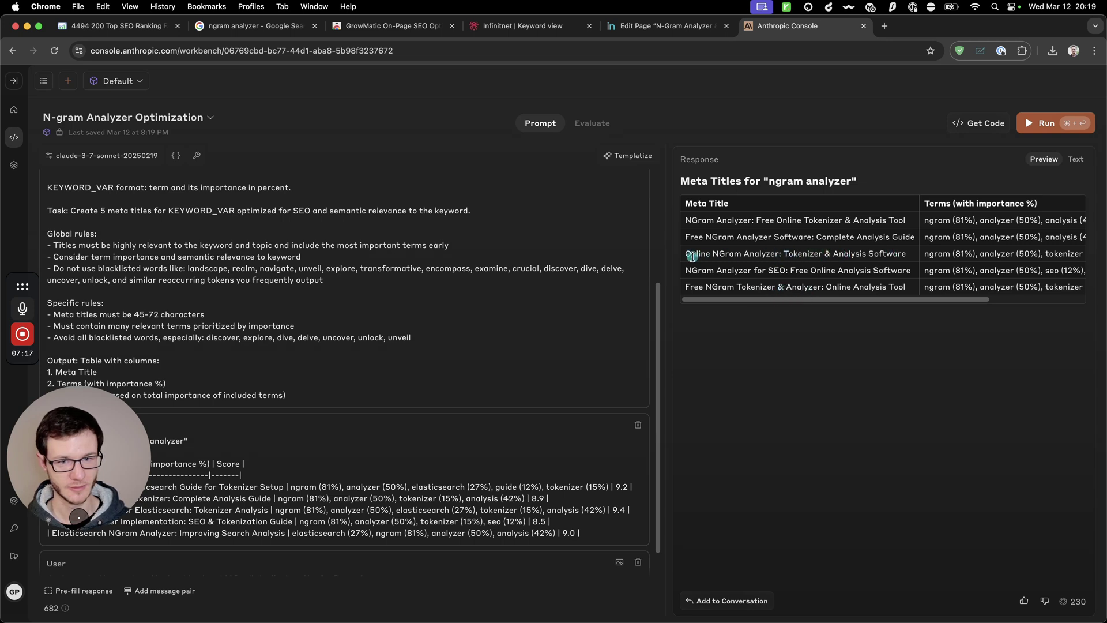
left_click_drag(685, 254, 924, 255)
key("super+c")
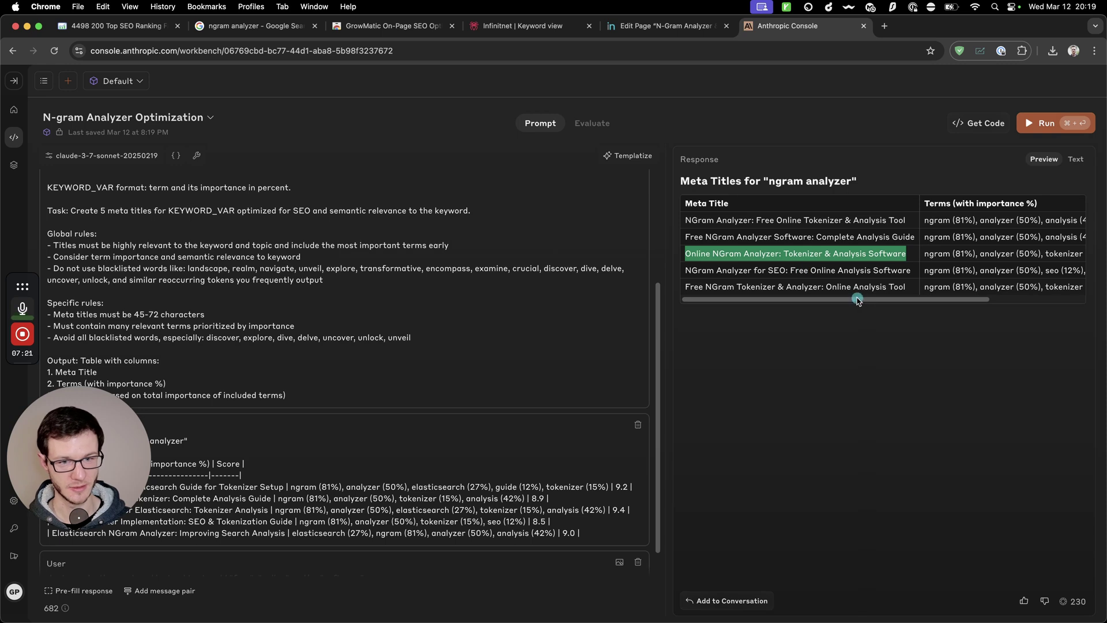
left_click_drag(857, 300, 778, 286)
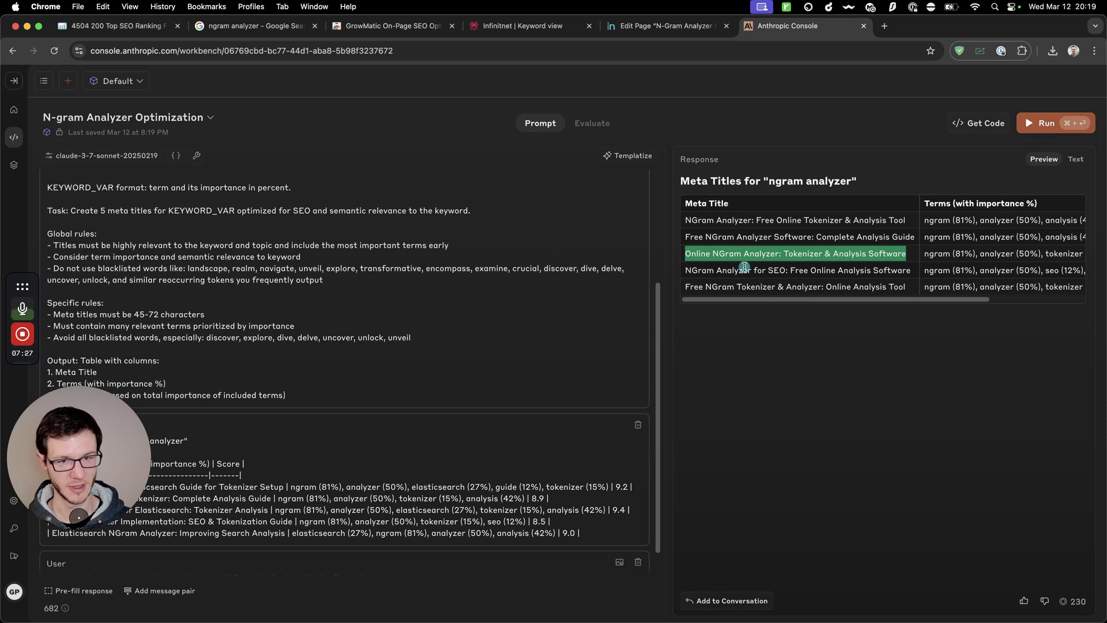
left_click_drag(748, 301, 977, 304)
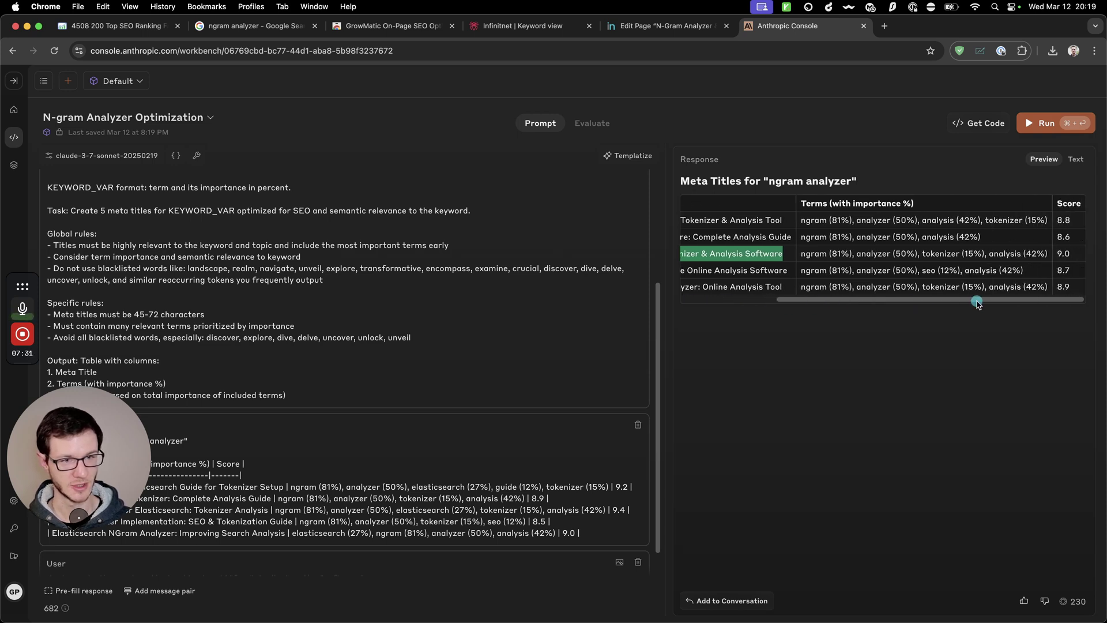
left_click_drag(977, 304, 761, 299)
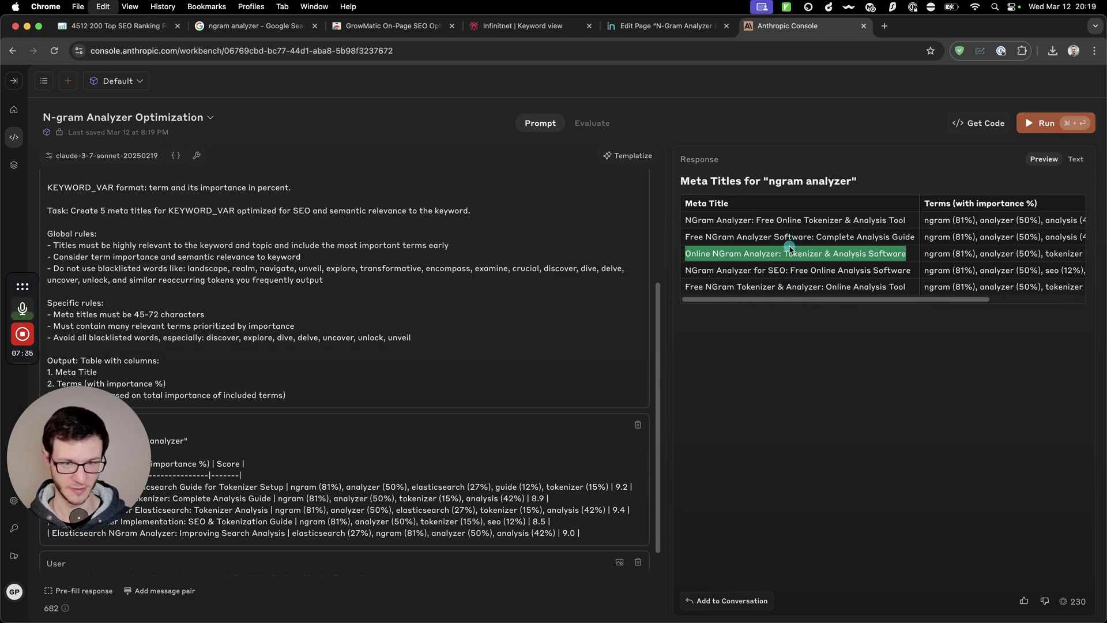
Replace the Rank Math snippet title with the pasted 'Online NGram Analyzer: Tokenizer & Analysis Software'
left_click(665, 26)
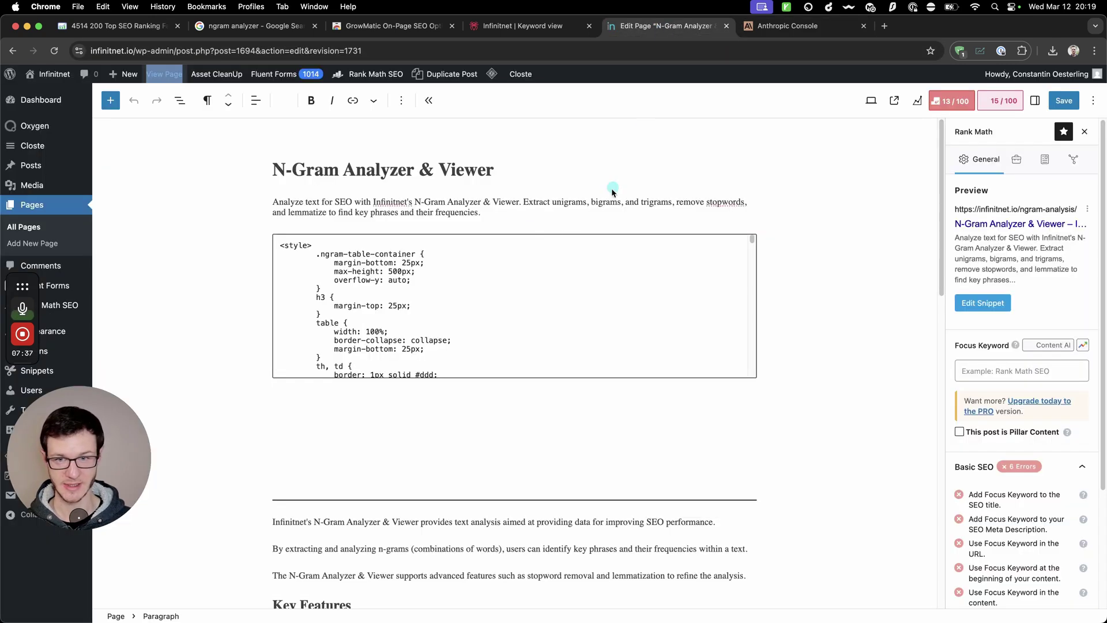
left_click(982, 302)
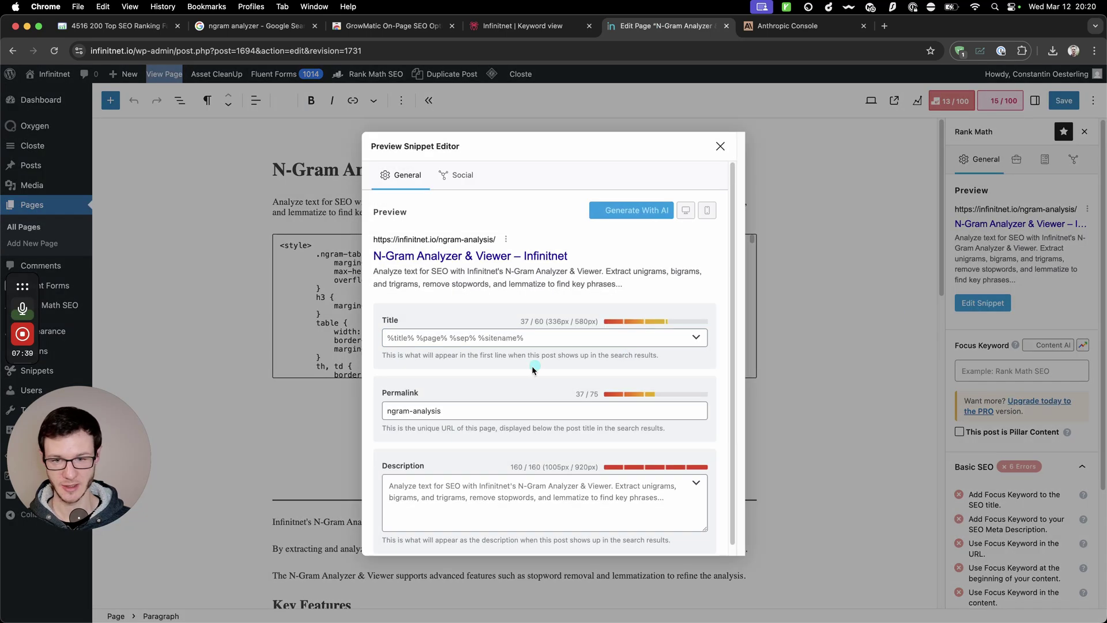
key("super+a")
key("super+v")
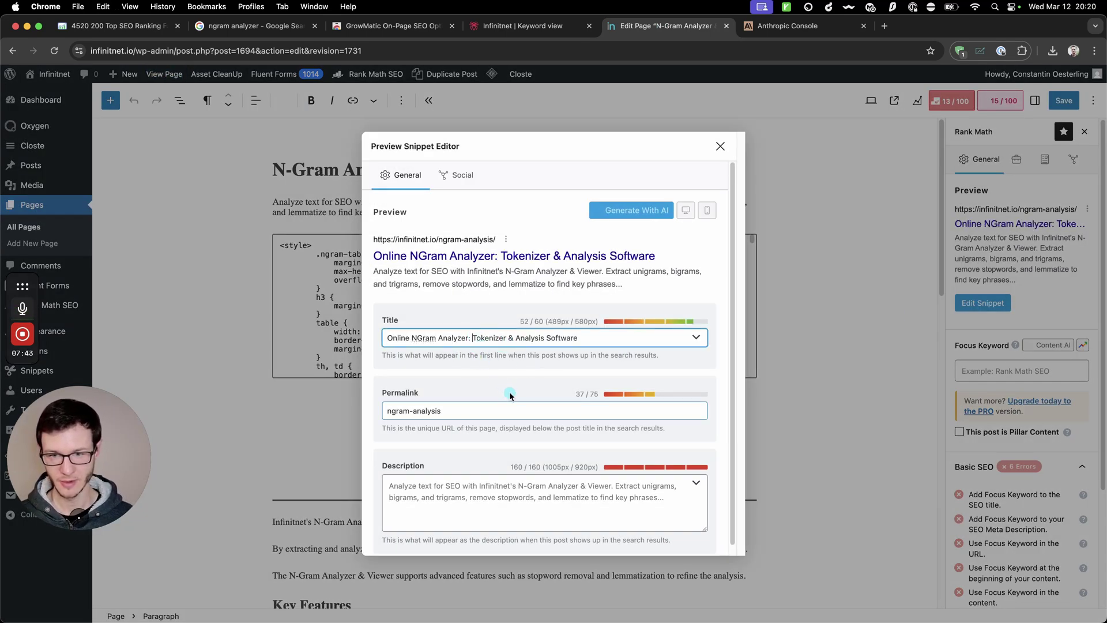
Add 'Free' and 'for SEO' so the title reads '…Free Tokenizer & Analysis Software for SEO'
type("Free ")
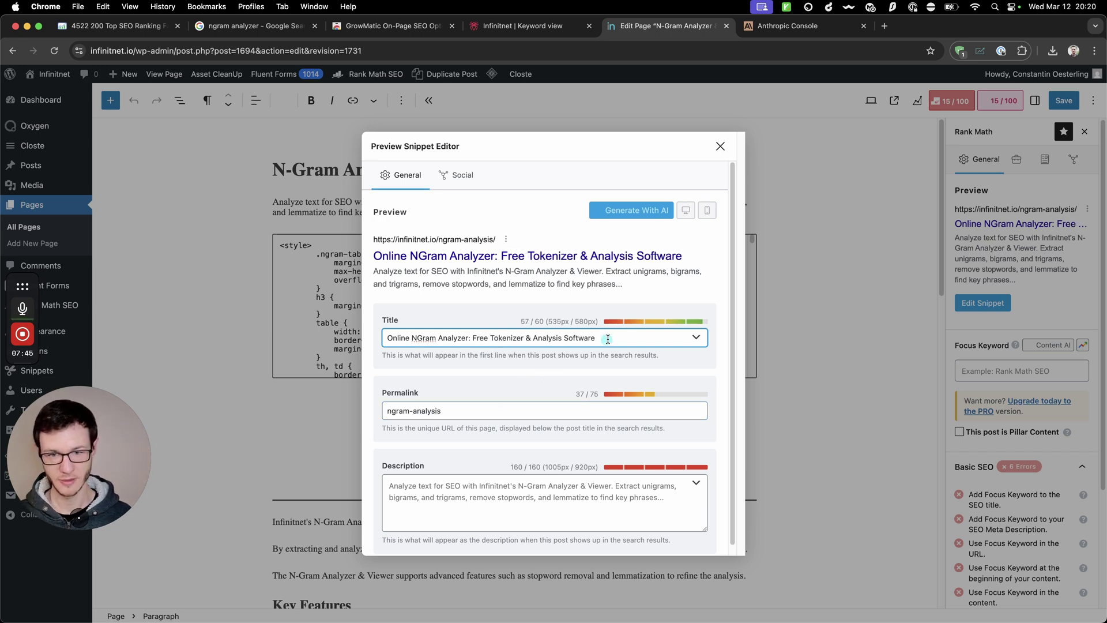
type(" for SEO")
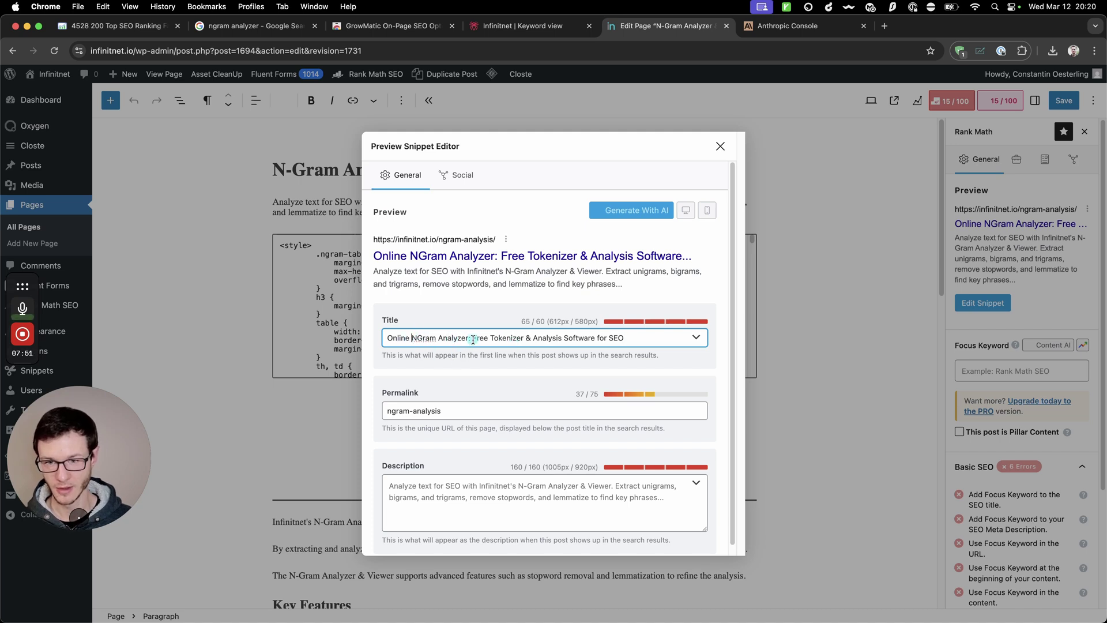
left_click(472, 339)
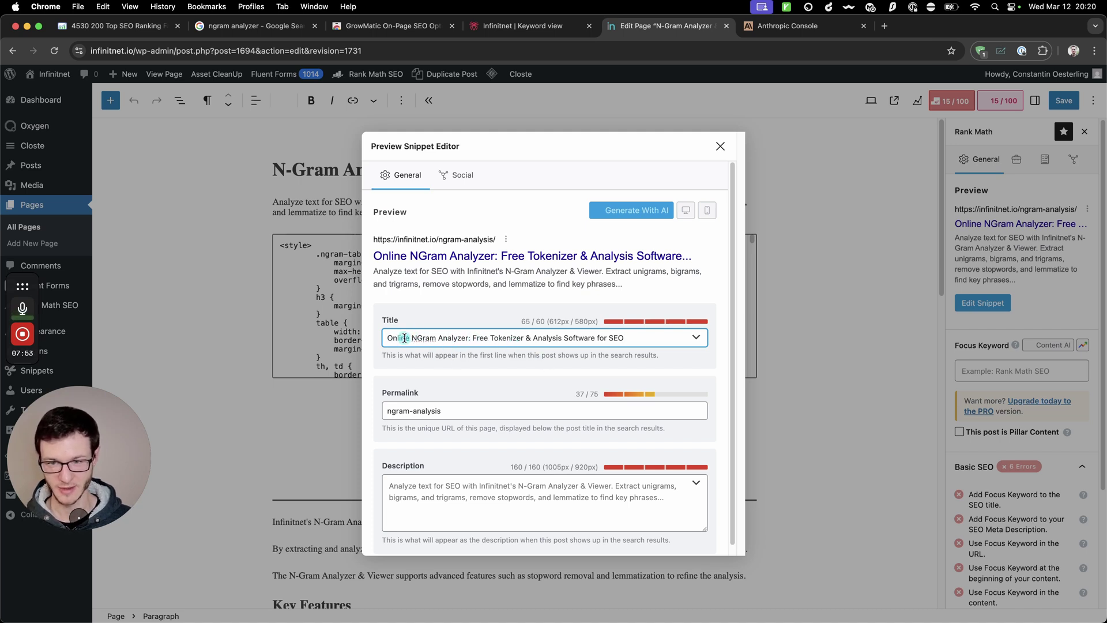
left_click(551, 339)
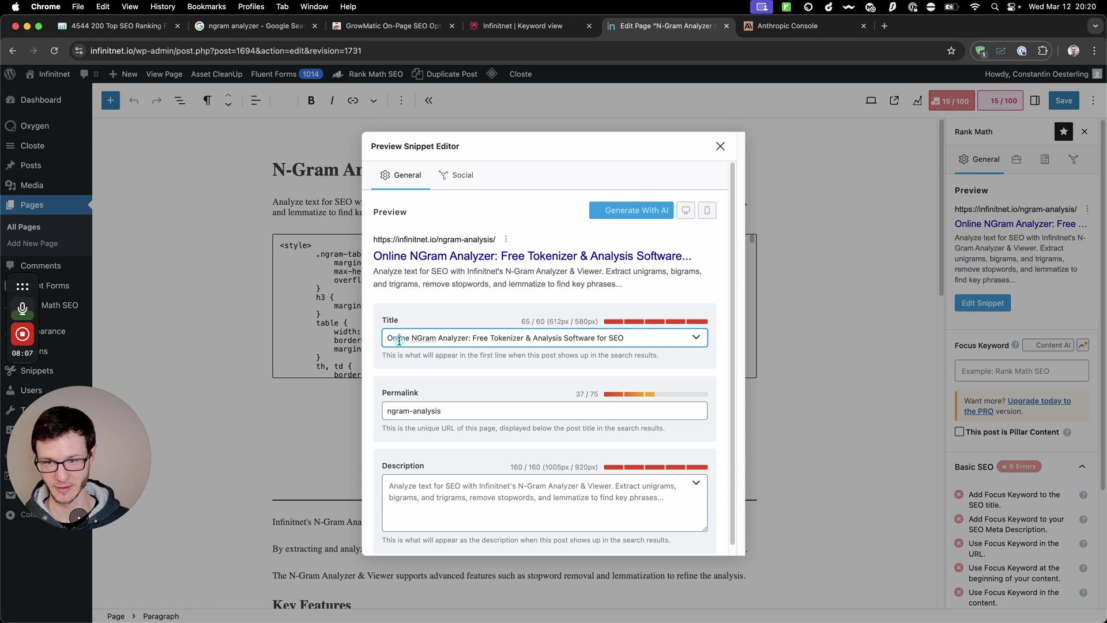
left_click(456, 378)
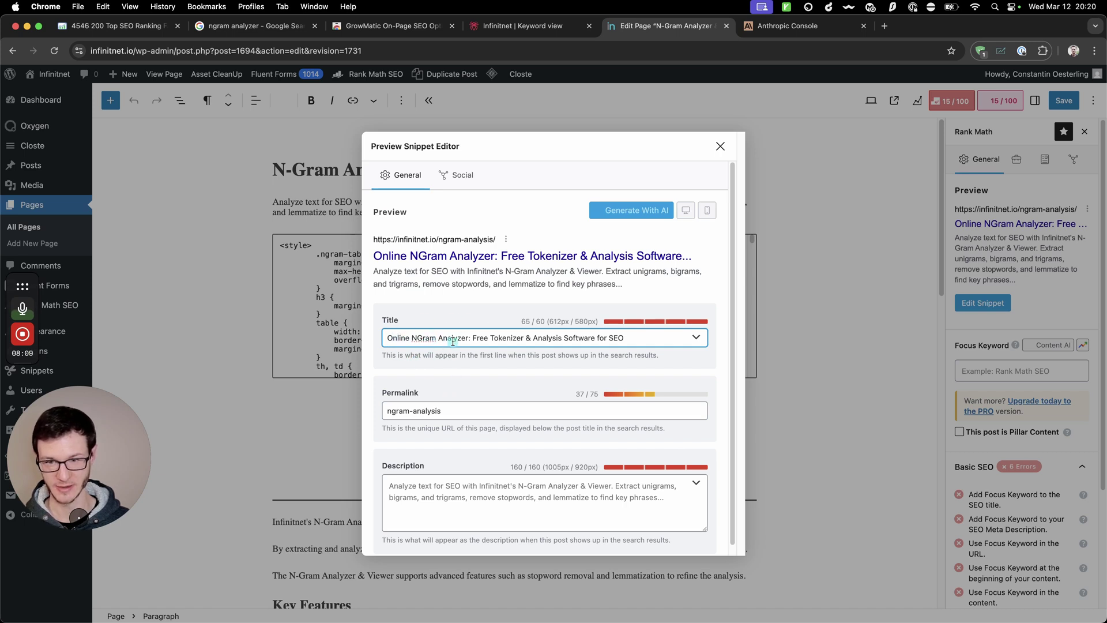
left_click(490, 397)
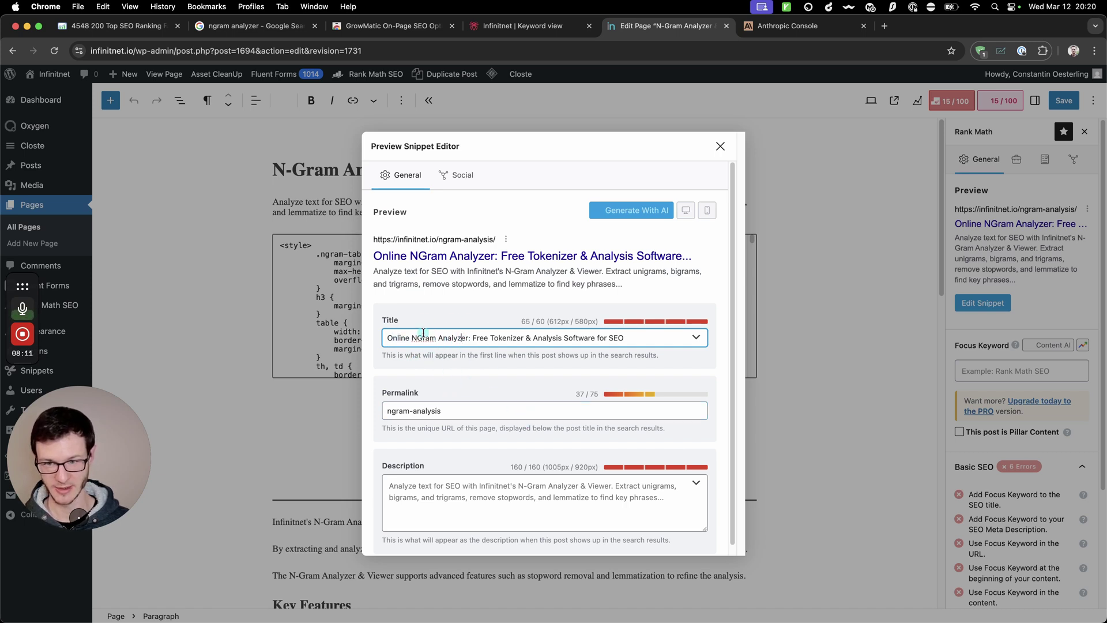
left_click(582, 380)
left_click(537, 405)
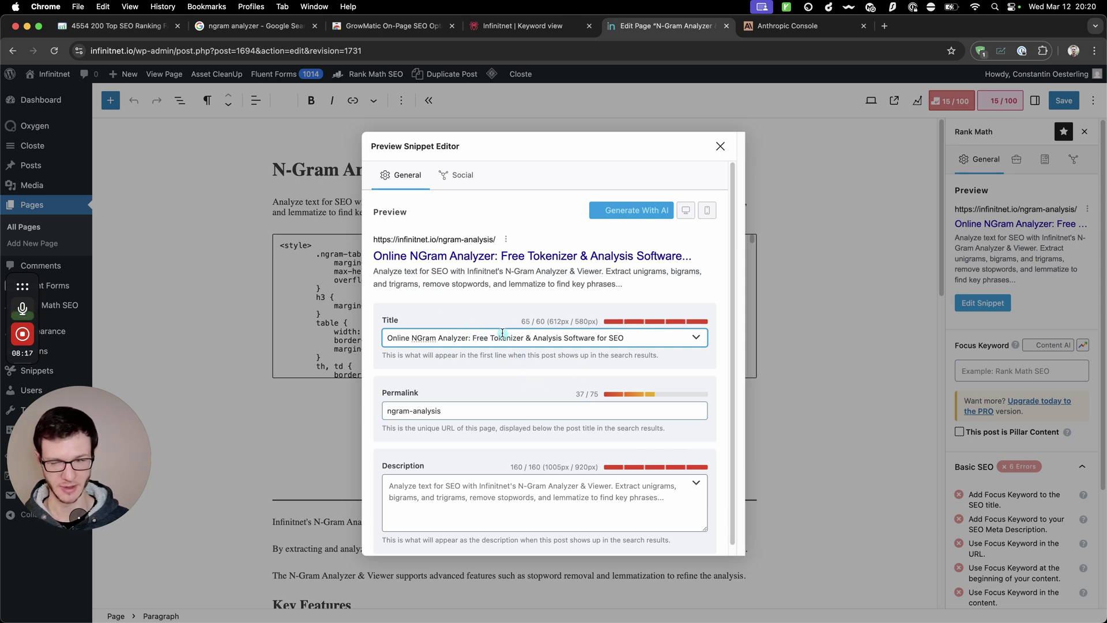
Copy GrowMatic's Description N-grams (12/23) list with importance percentages, then return to the page editor
left_click(307, 7)
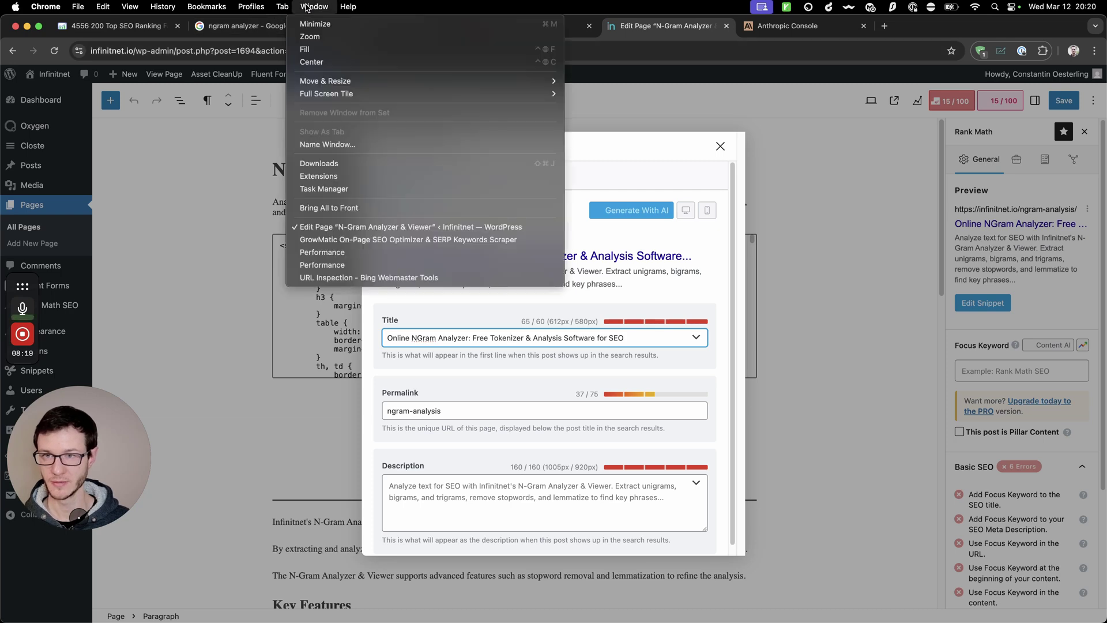
left_click(378, 243)
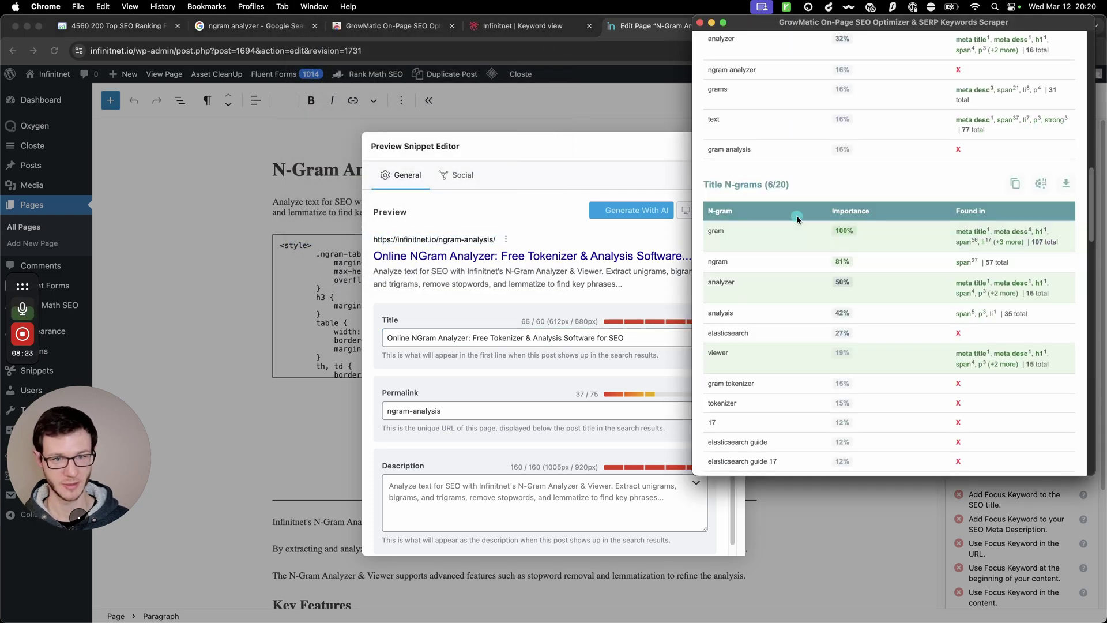
scroll(818, 326, "up", 5)
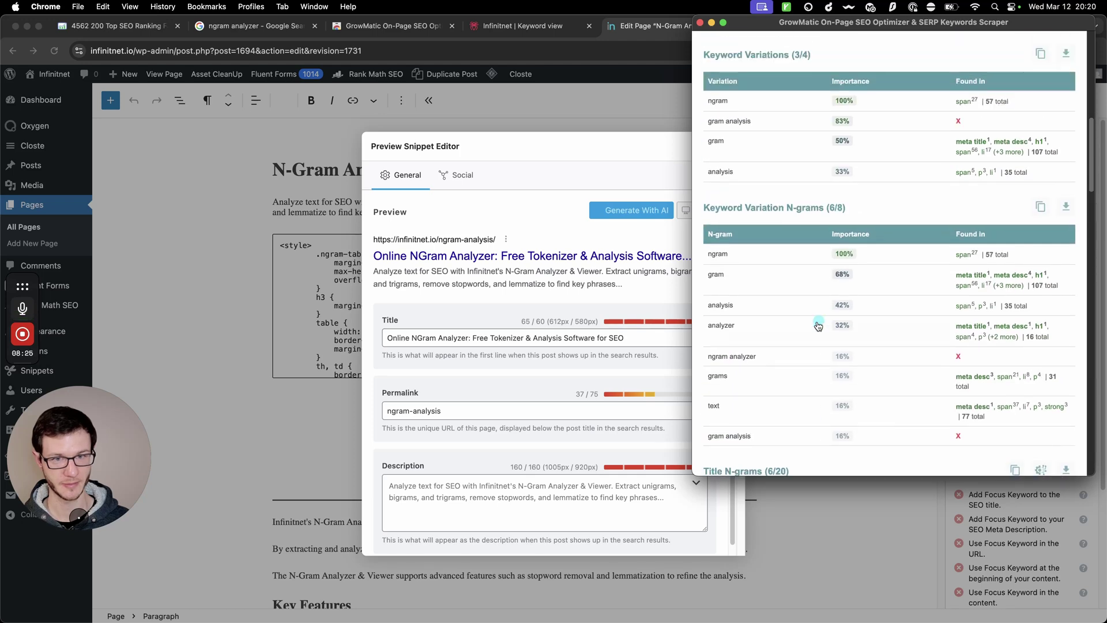
scroll(813, 327, "down", 3)
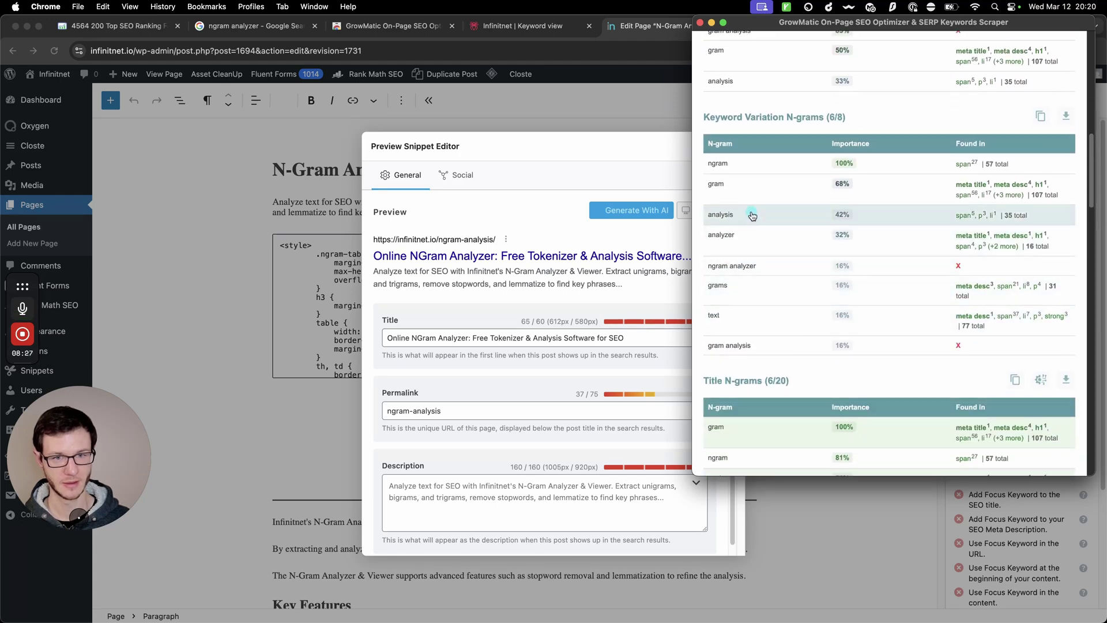
scroll(767, 291, "down", 8)
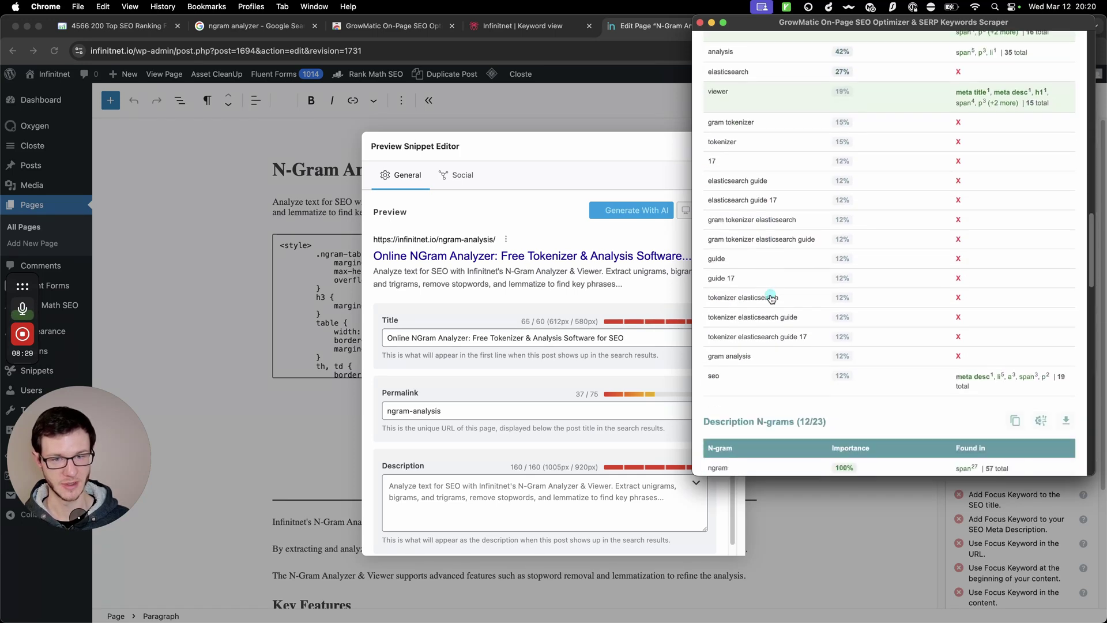
scroll(771, 298, "up", 1)
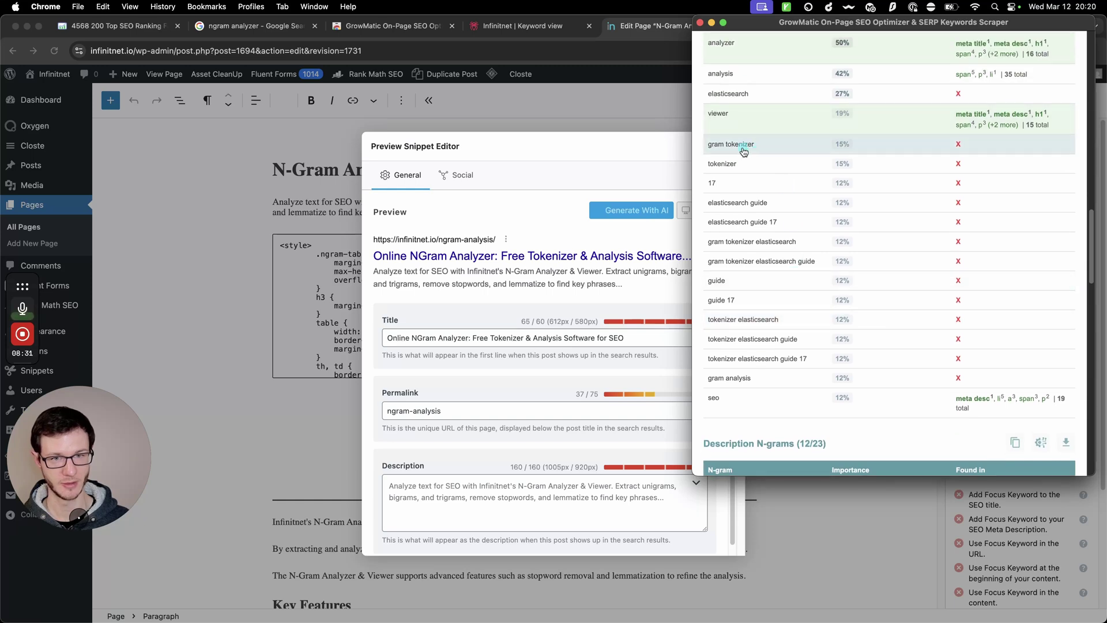
scroll(756, 162, "up", 5)
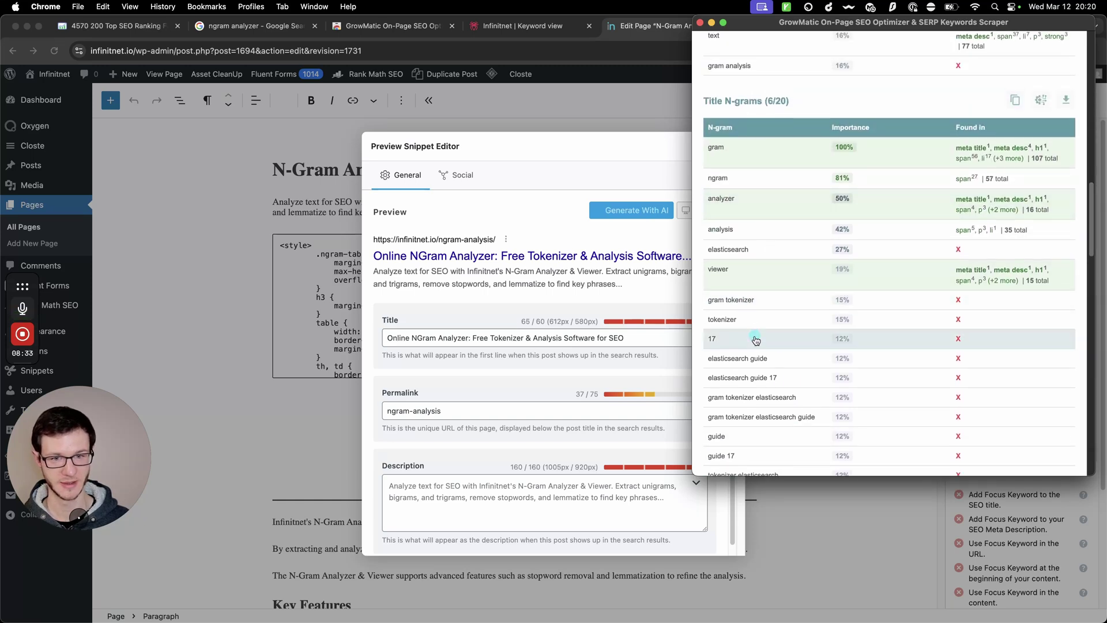
scroll(801, 308, "down", 4)
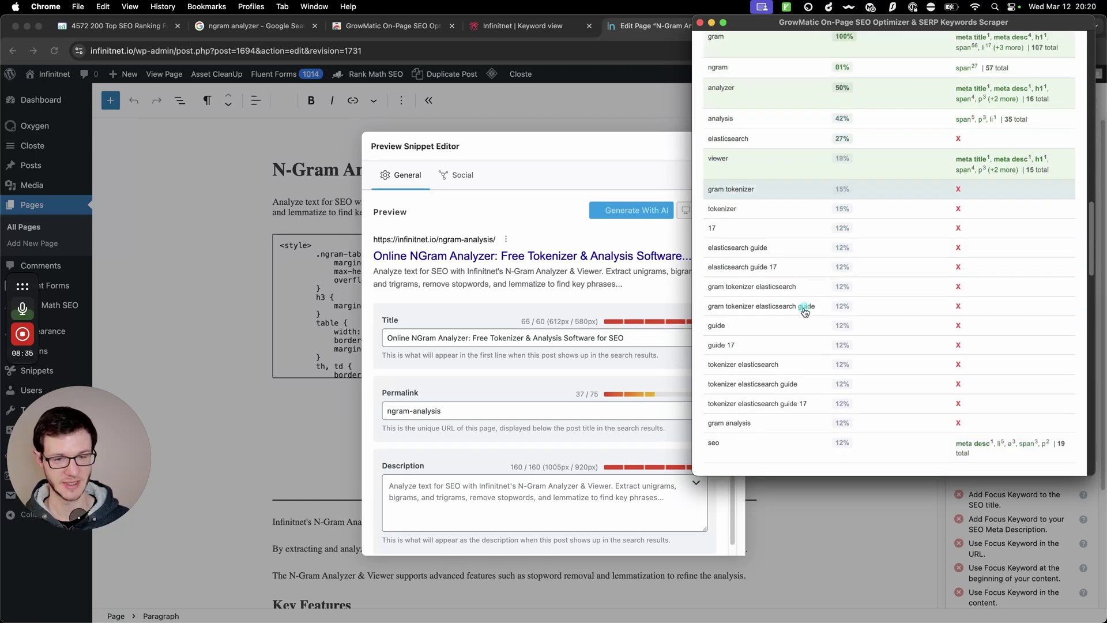
scroll(805, 312, "down", 15)
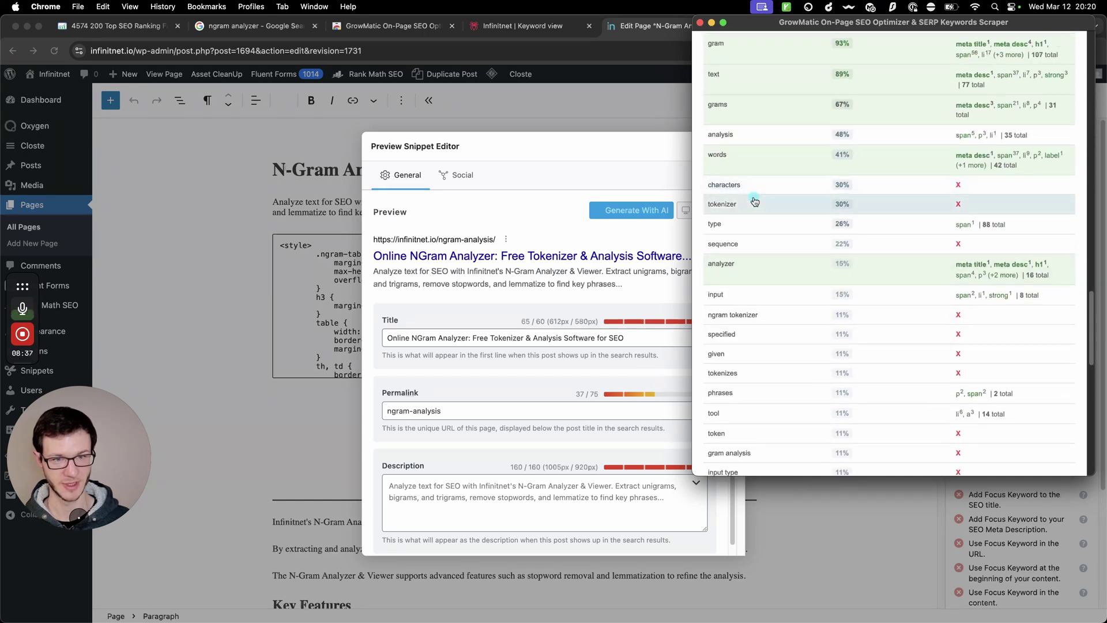
scroll(779, 248, "up", 7)
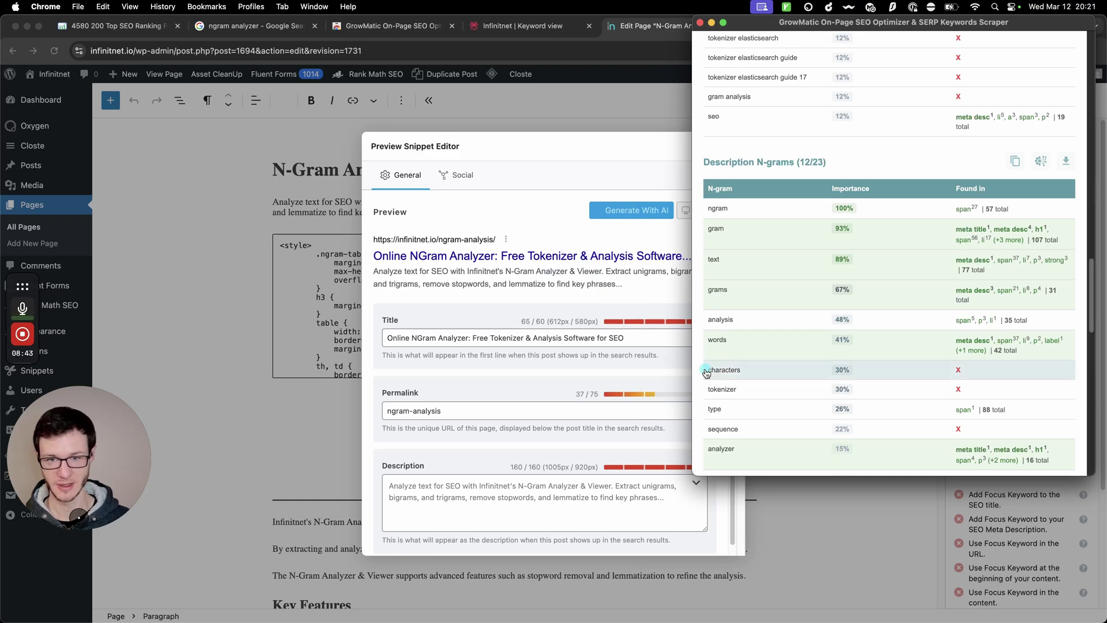
scroll(848, 277, "up", 20)
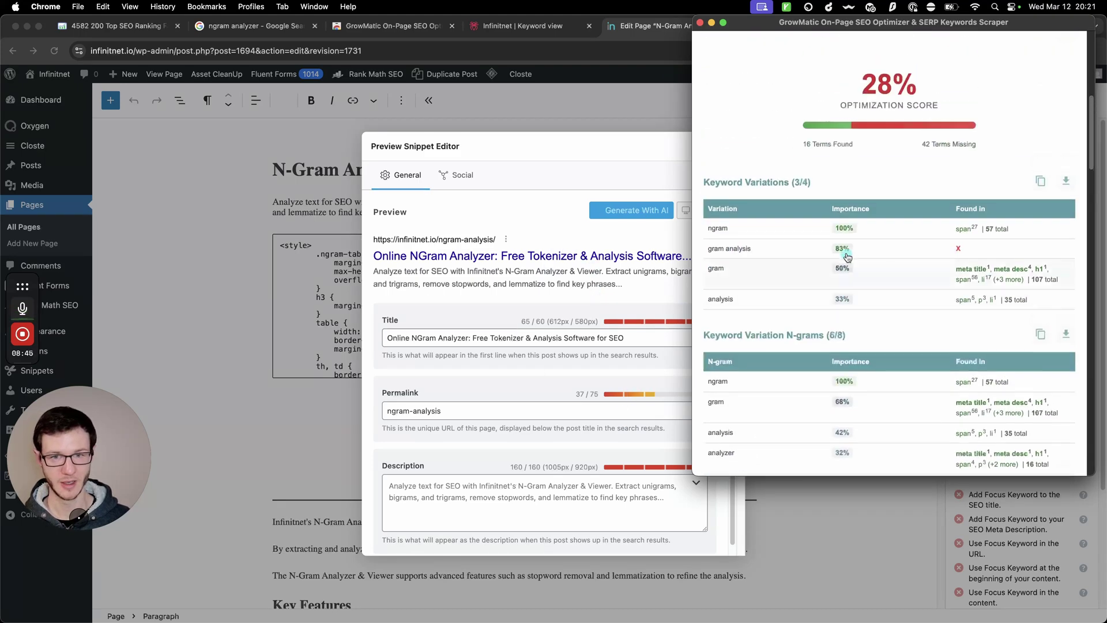
scroll(845, 250, "down", 20)
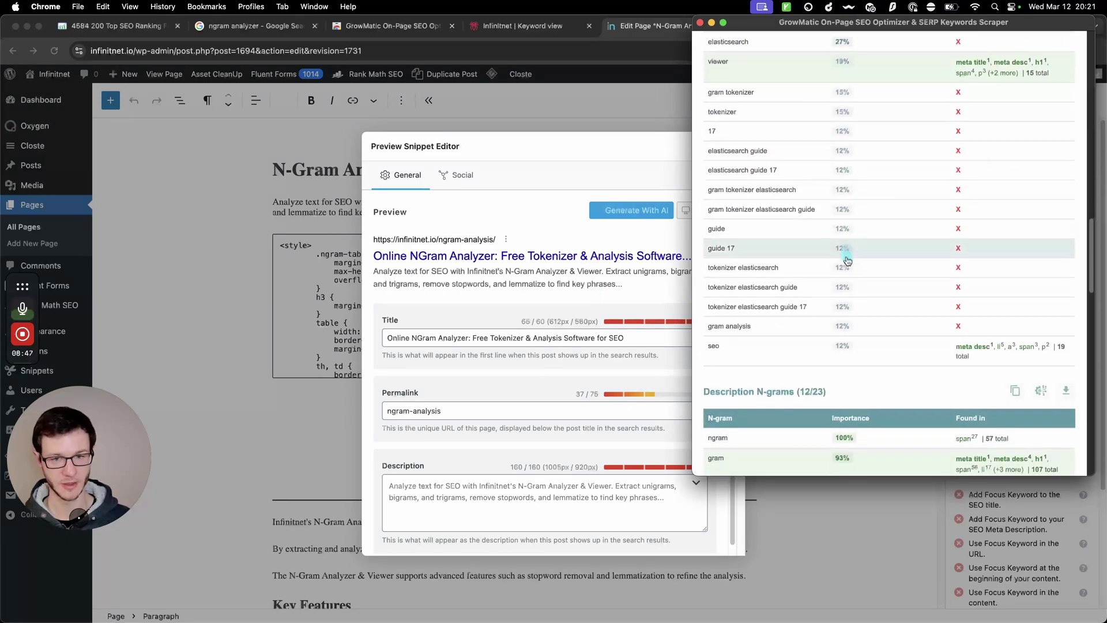
left_click(1040, 193)
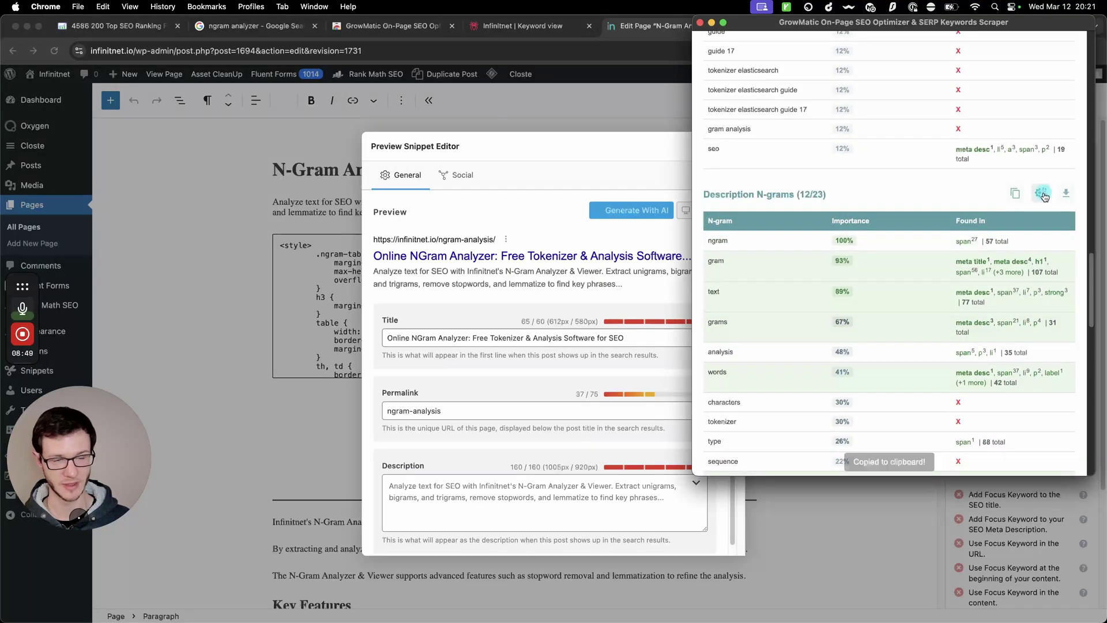
left_click(573, 499)
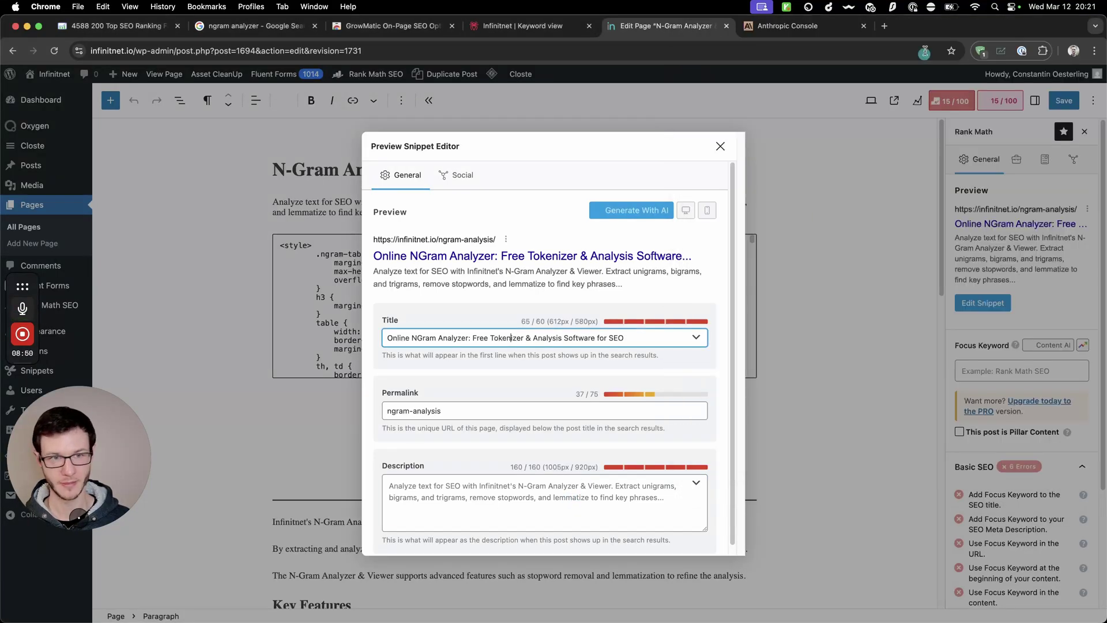
Delete the old message pair and replace the prompt with the pasted meta-description prompt
left_click(786, 25)
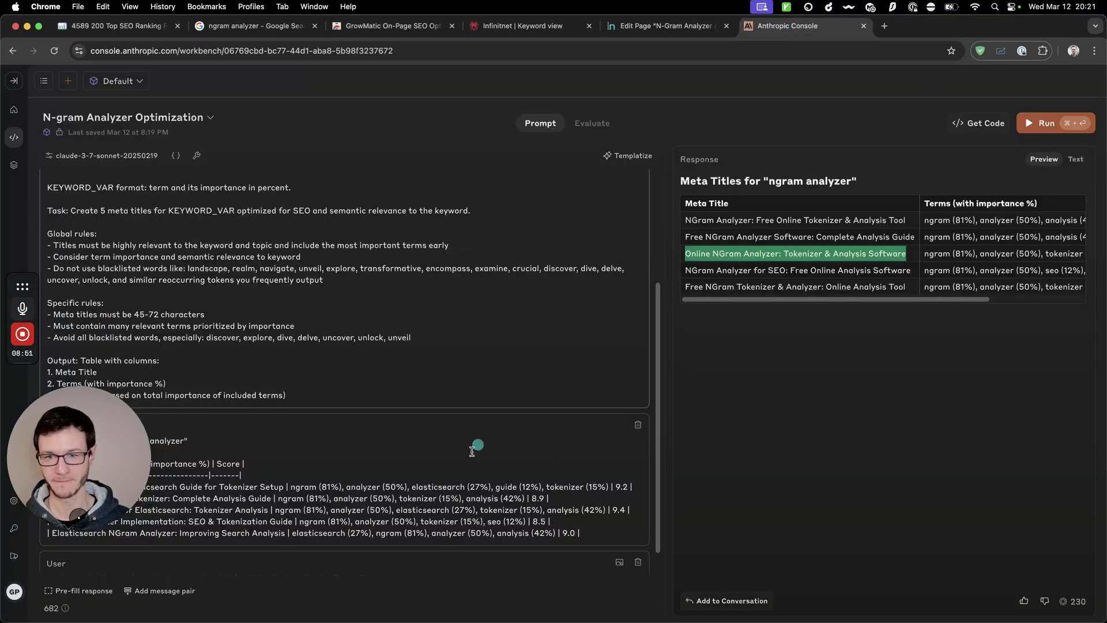
left_click(640, 425)
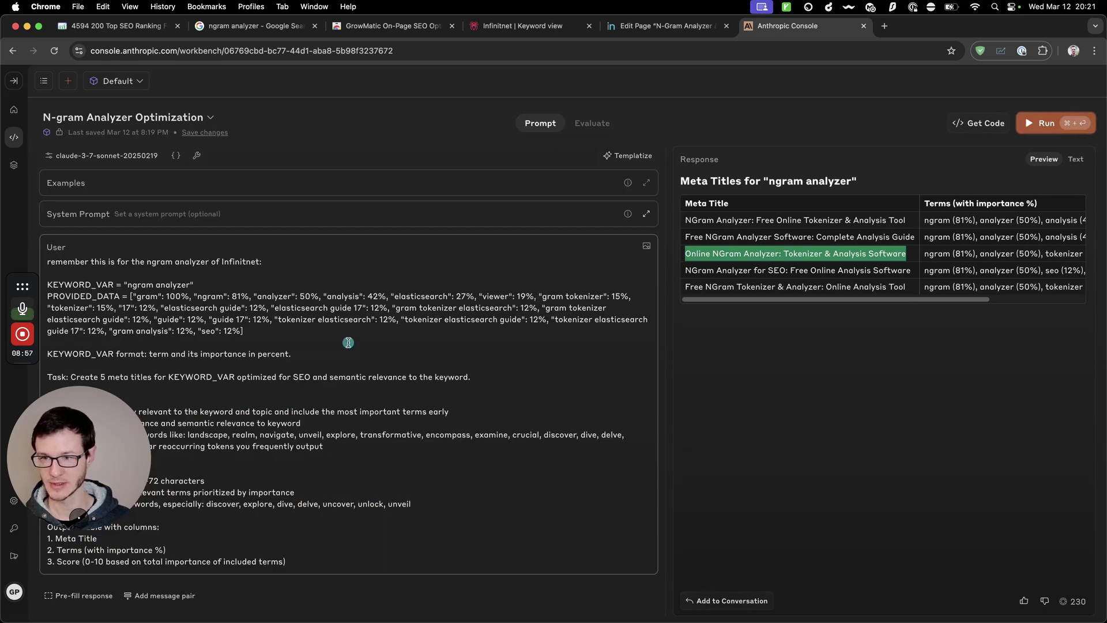
left_click_drag(50, 261, 268, 257)
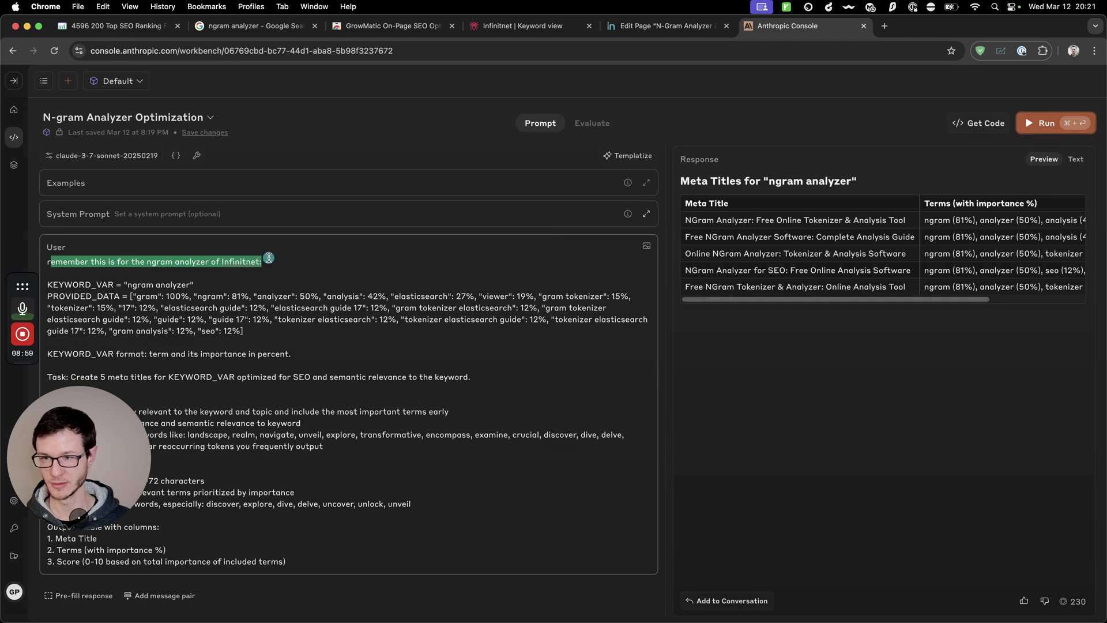
left_click_drag(48, 285, 486, 560)
key("super+v")
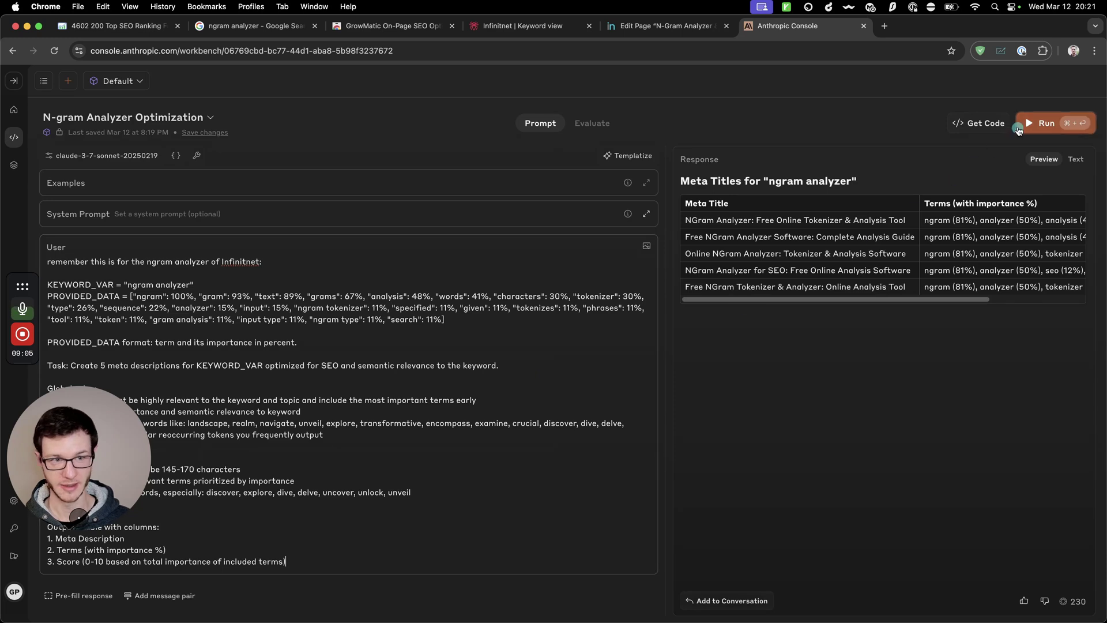
Generate five scored meta descriptions (best 9.2), copy the first, and select Rank Math's old description
left_click(1041, 123)
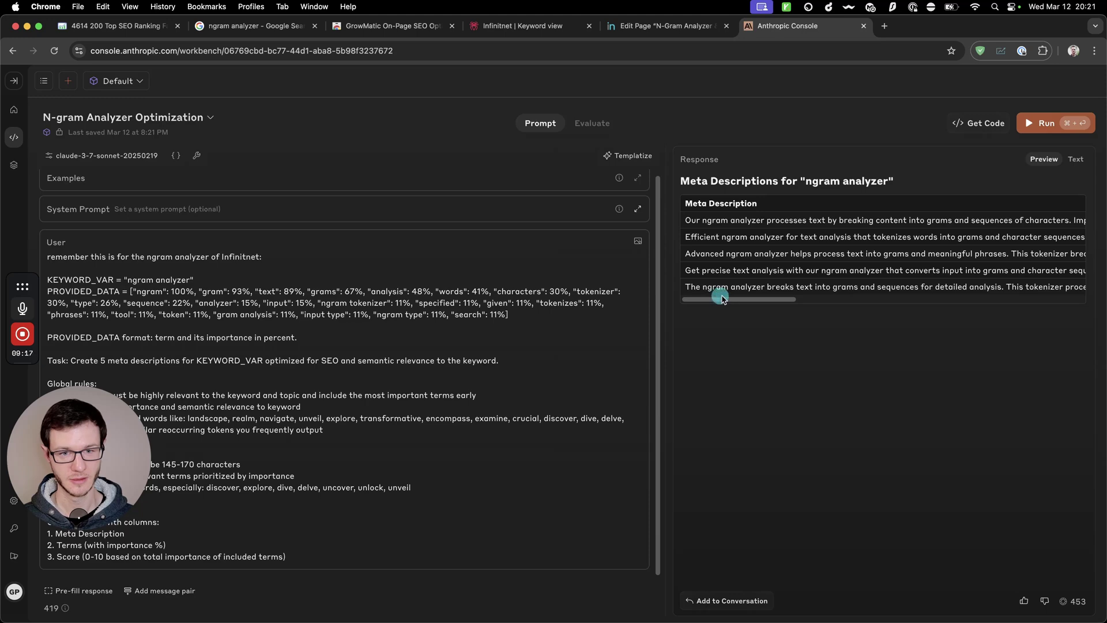
left_click_drag(722, 298, 848, 302)
left_click_drag(932, 221, 688, 222)
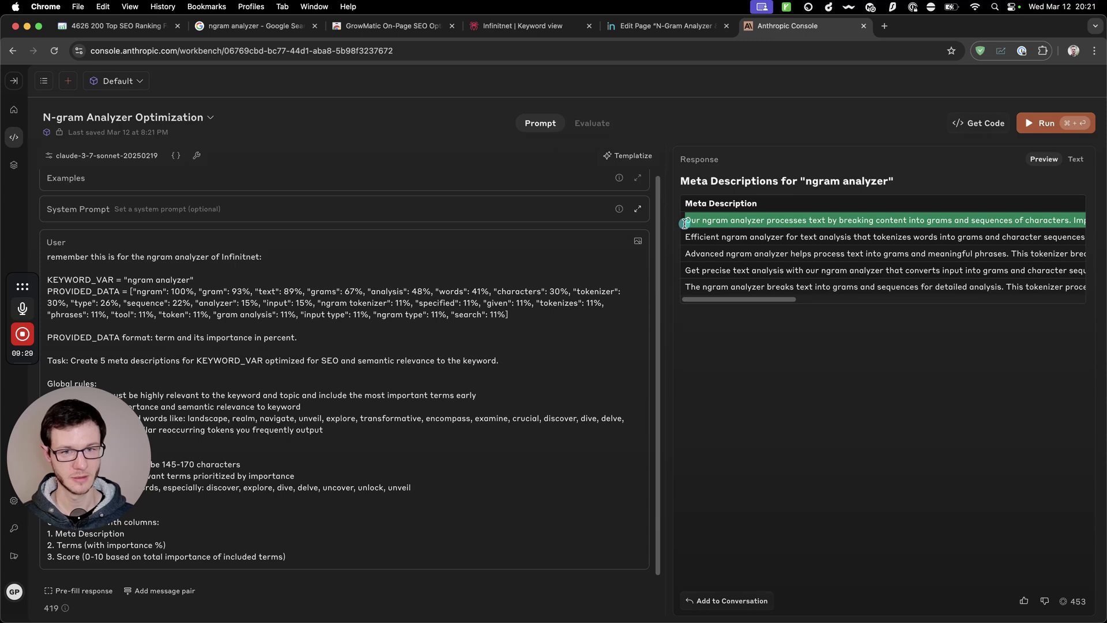
key("super+c")
left_click(655, 26)
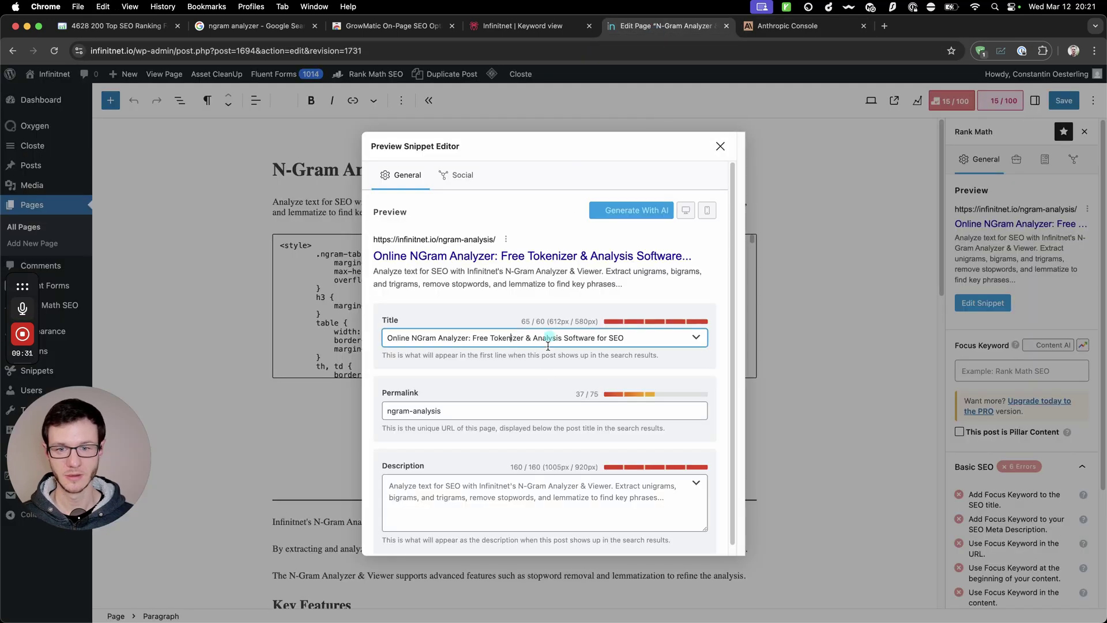
left_click(483, 481)
key("super+a")
Paste the new meta description and change its opening 'Our' to 'The Infinitnet'
key("super+v")
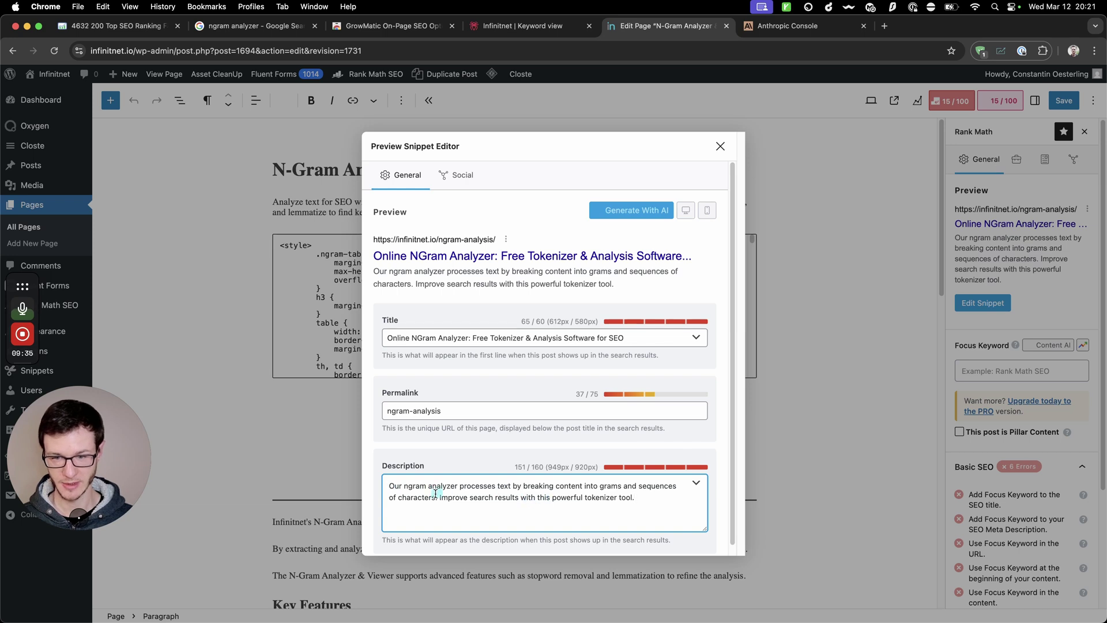
double_click(392, 485)
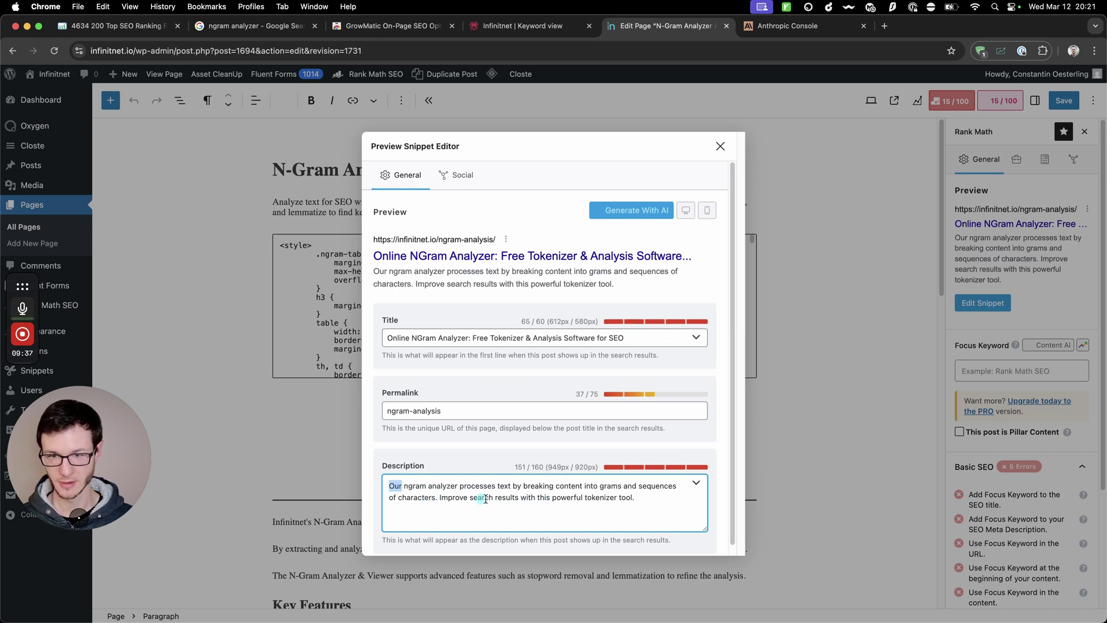
type("The Infinitnet")
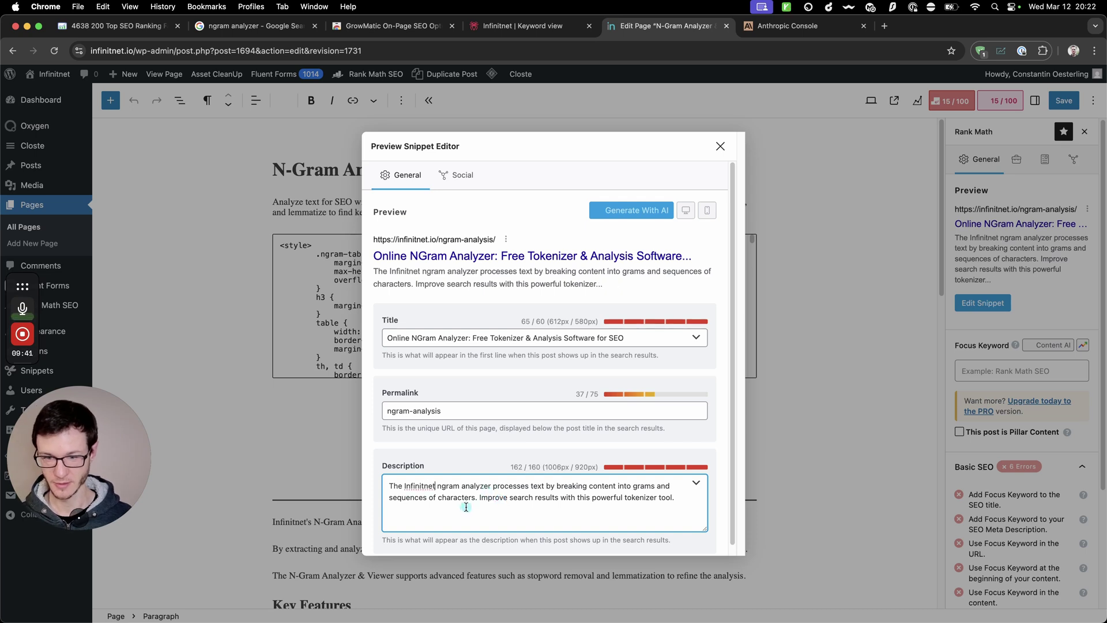
left_click(512, 486)
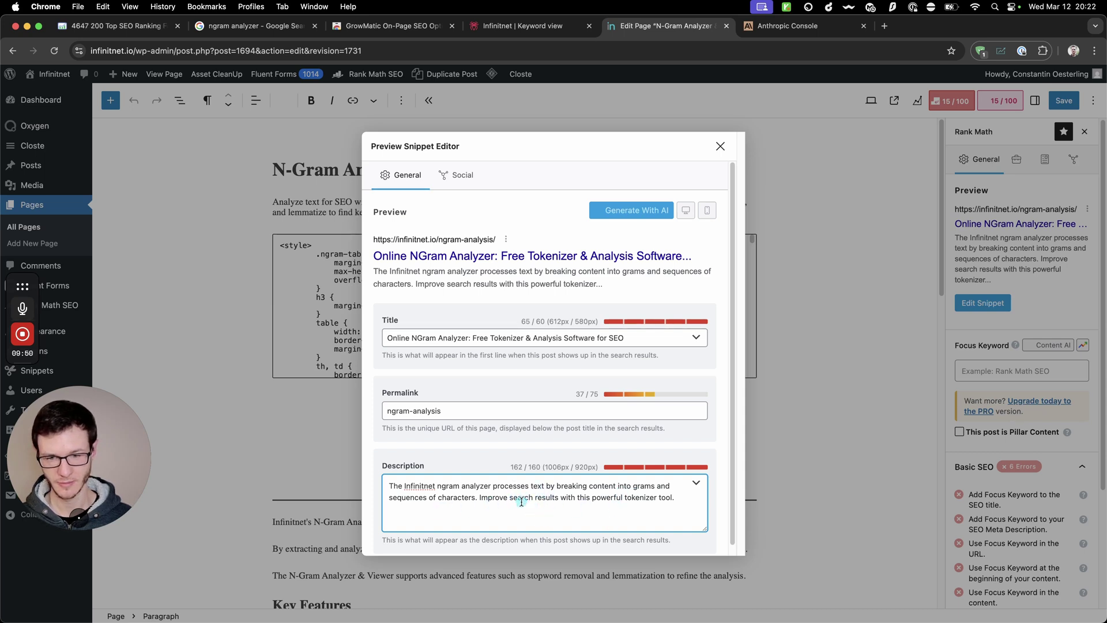
Replace 'search' with 'SEO' in the description, reaching 159/160, and close the snippet editor
double_click(522, 497)
type("SEO")
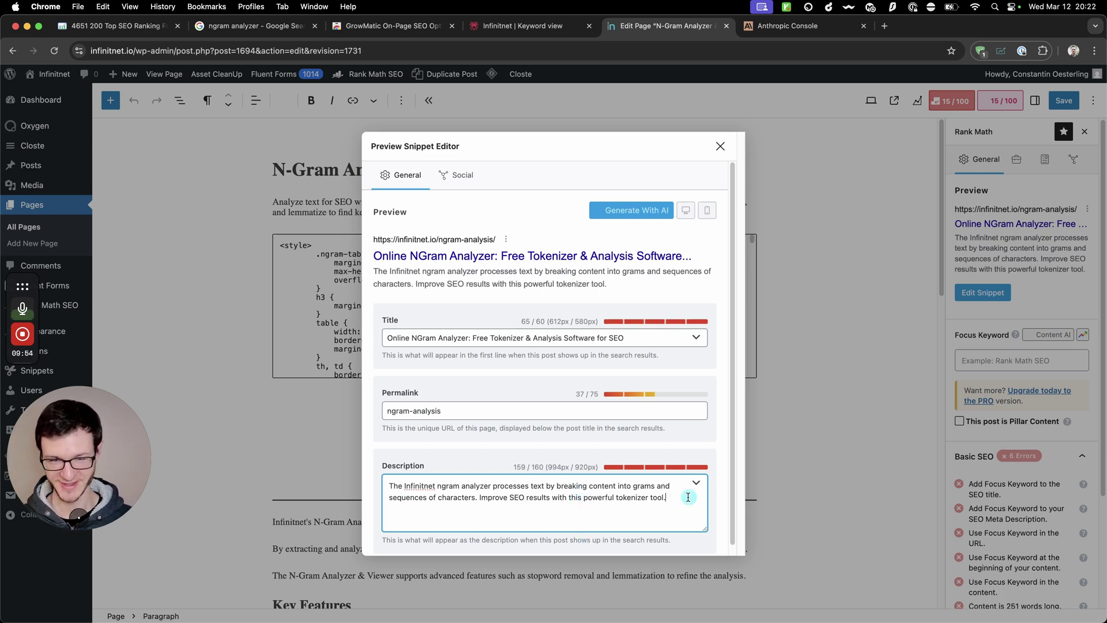
left_click(570, 511)
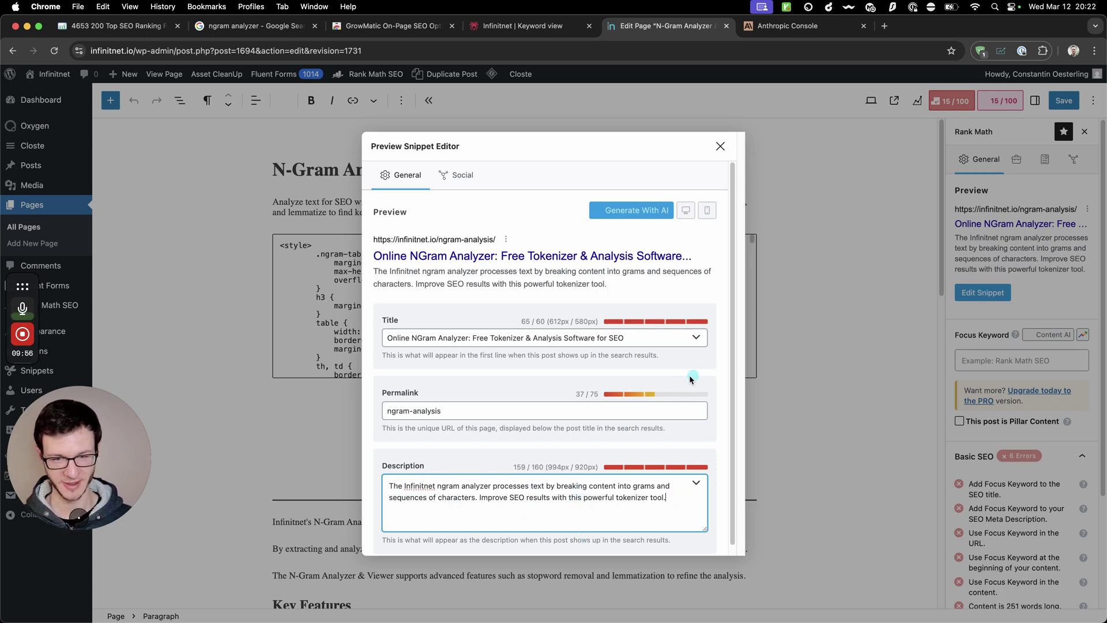
left_click(567, 448)
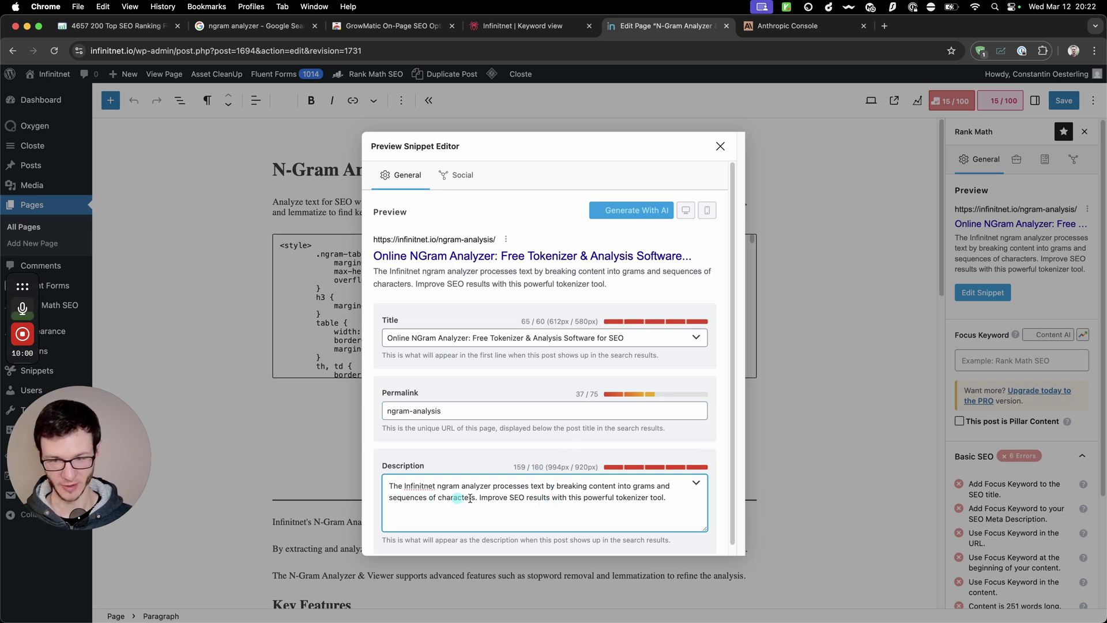
left_click(518, 499)
left_click(669, 500)
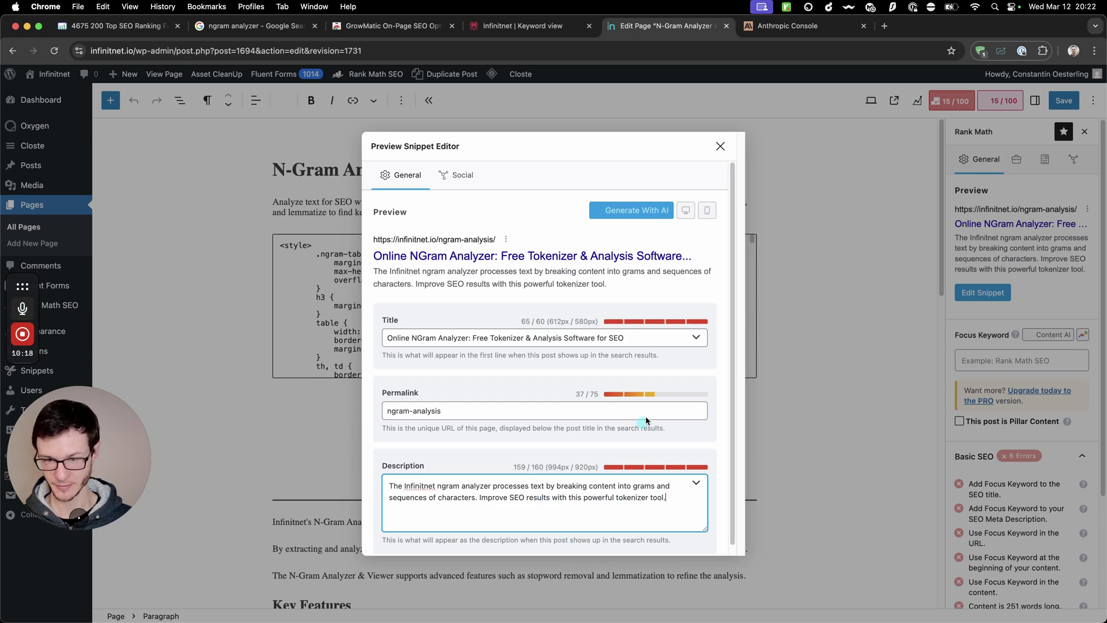
left_click(720, 146)
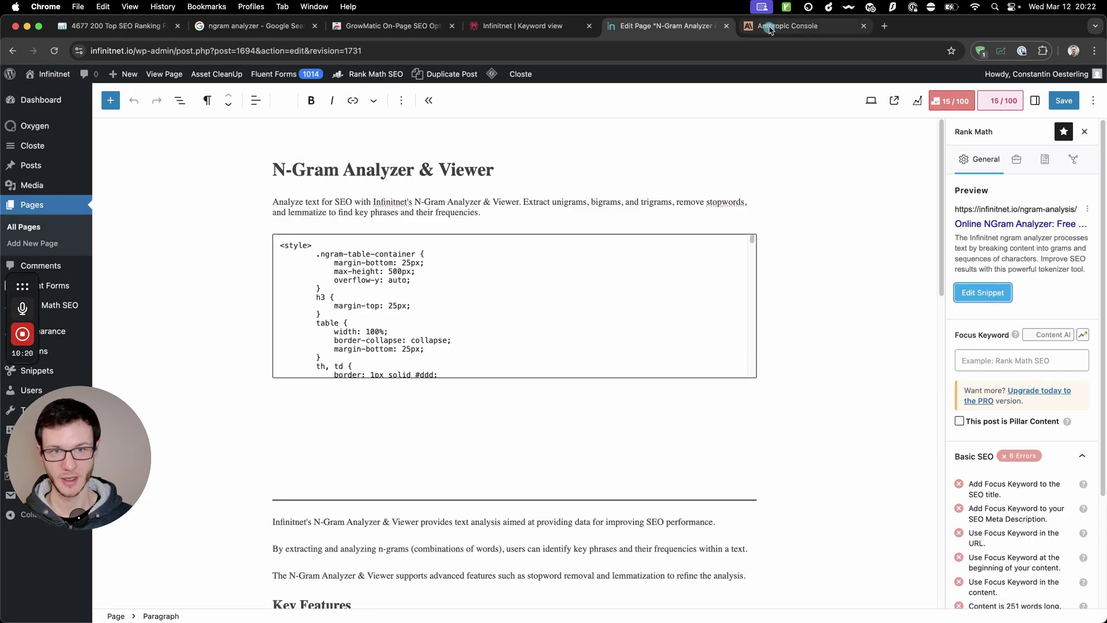
Copy the second generated meta description from the Anthropic Console response
left_click(760, 28)
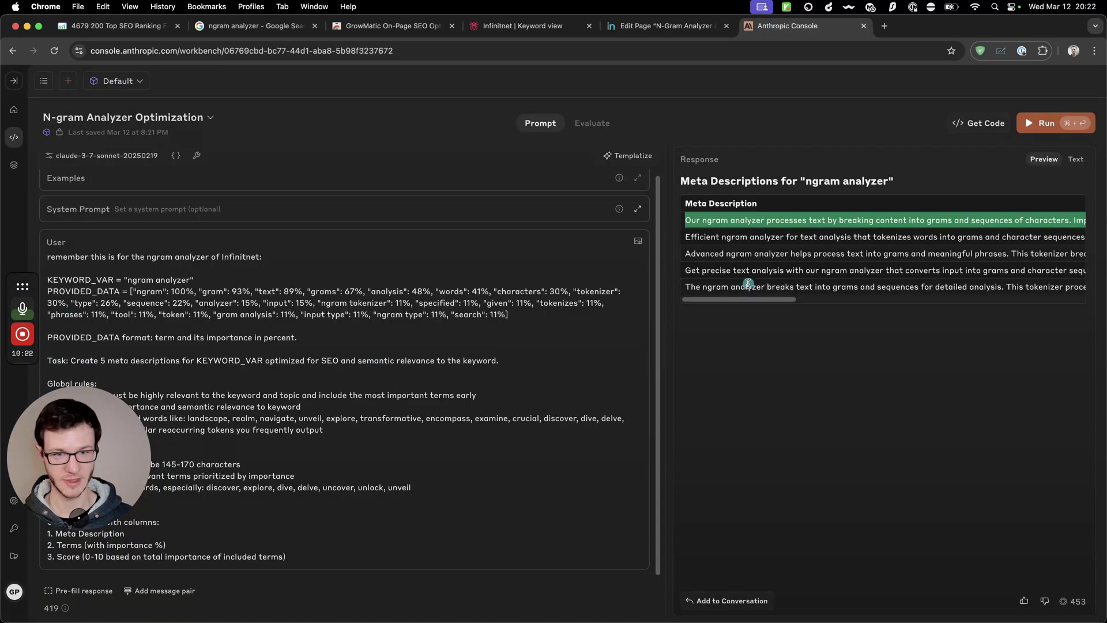
mouse_move(729, 300)
left_mouse_down()
mouse_move(1097, 307)
mouse_move(727, 301)
left_mouse_up()
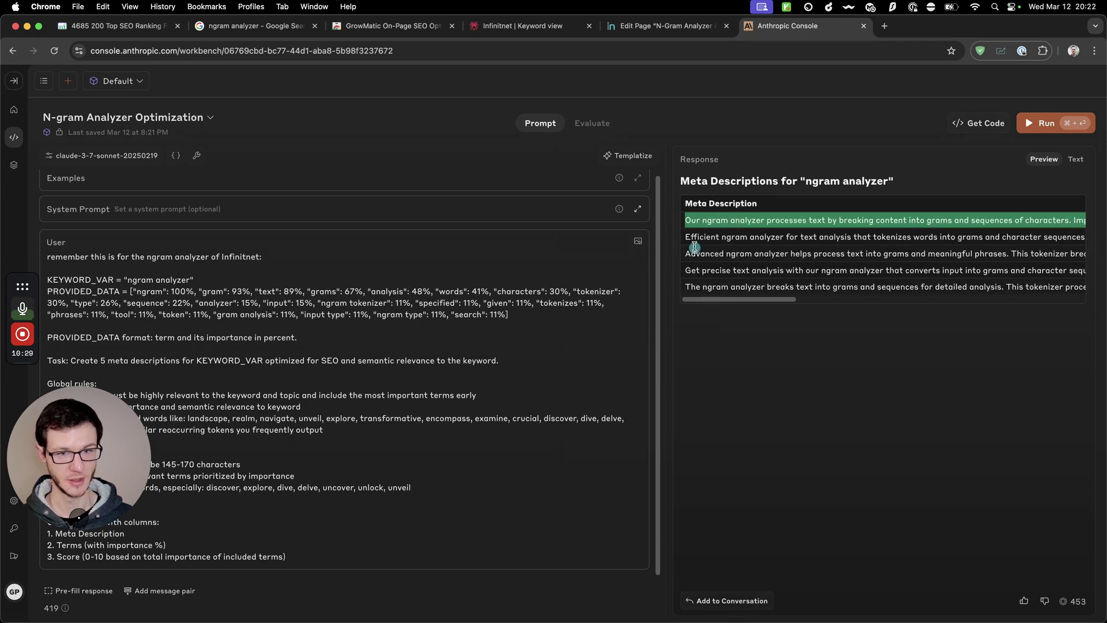
left_click_drag(683, 238, 855, 238)
key("super+c")
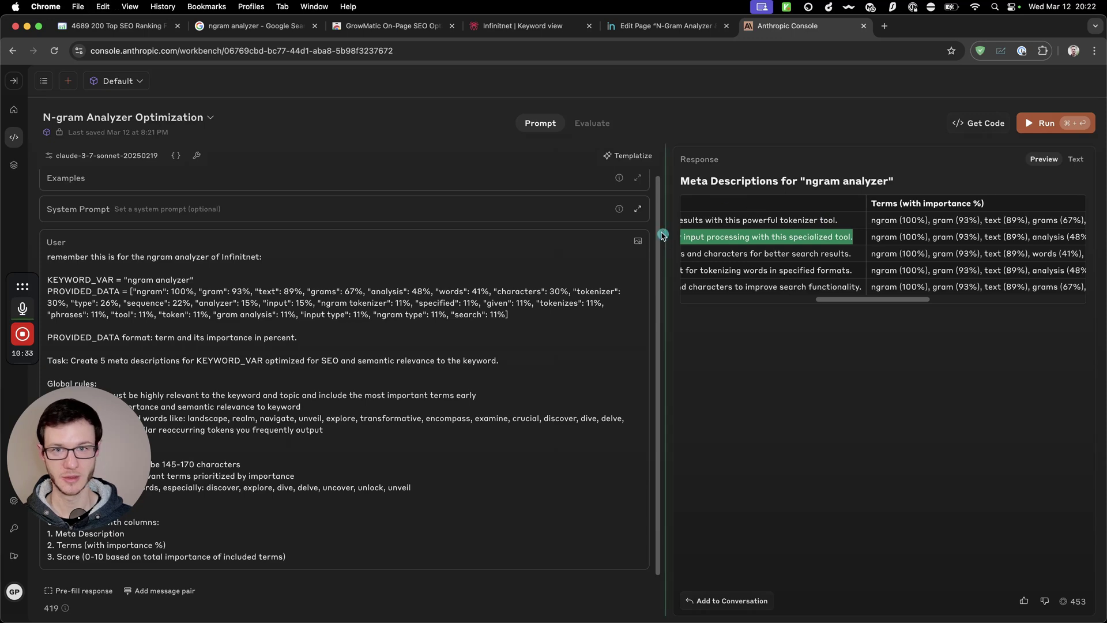
Open the page's Article schema in Rank Math's Schema tab for editing
left_click(639, 27)
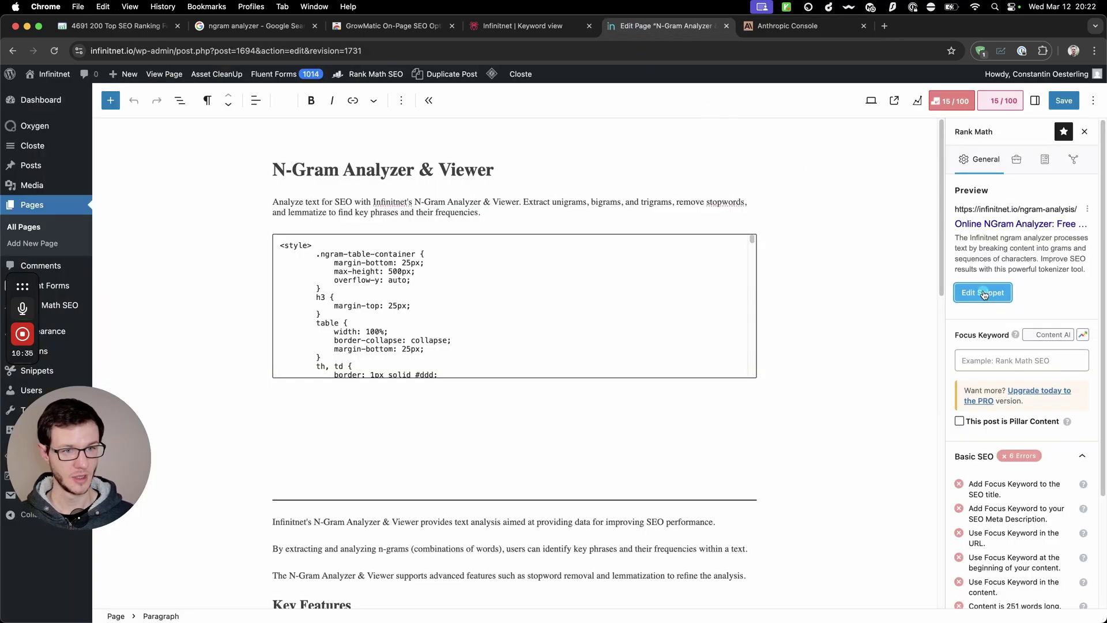
left_click(1044, 160)
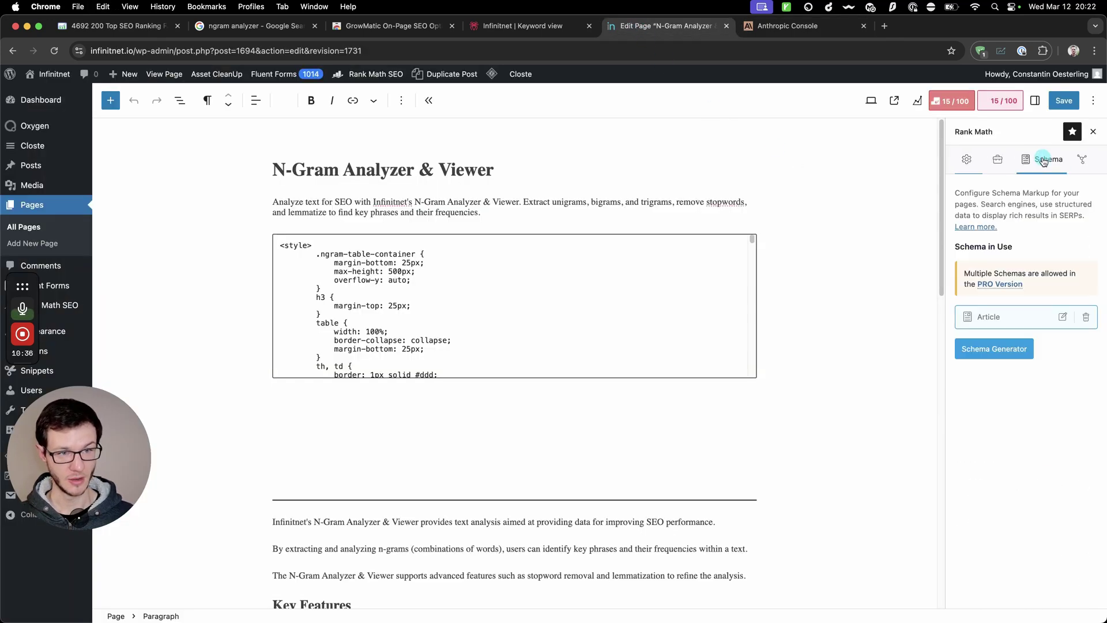
left_click(1063, 317)
Paste the copied description into the Article schema Description and insert 'free online' before 'ngram analyzer'
left_click(516, 337)
key("super+a")
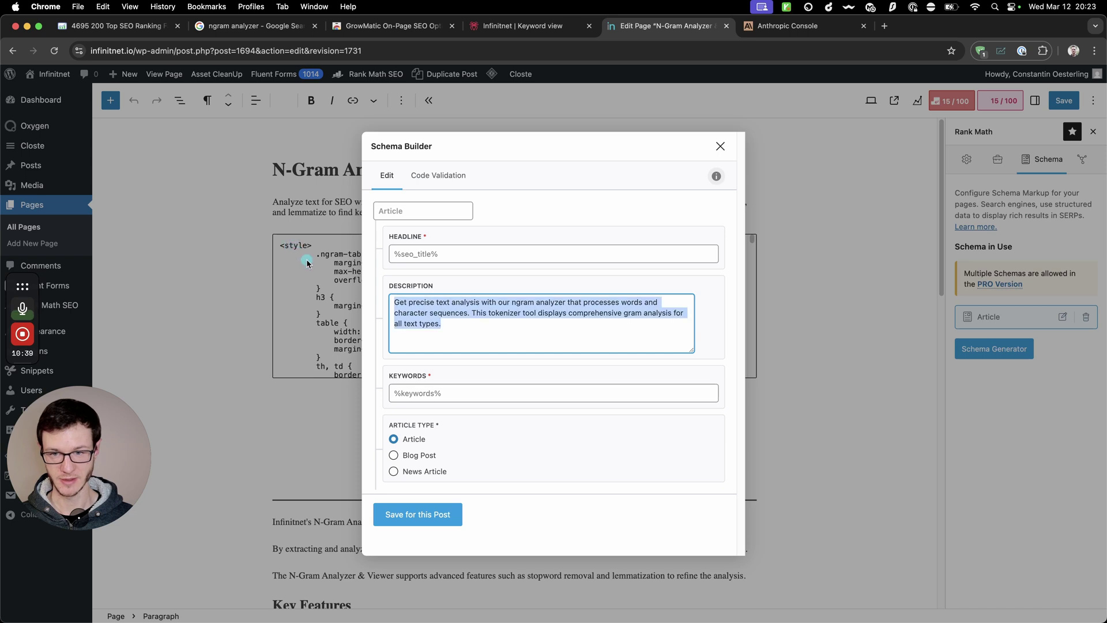
key("super+v")
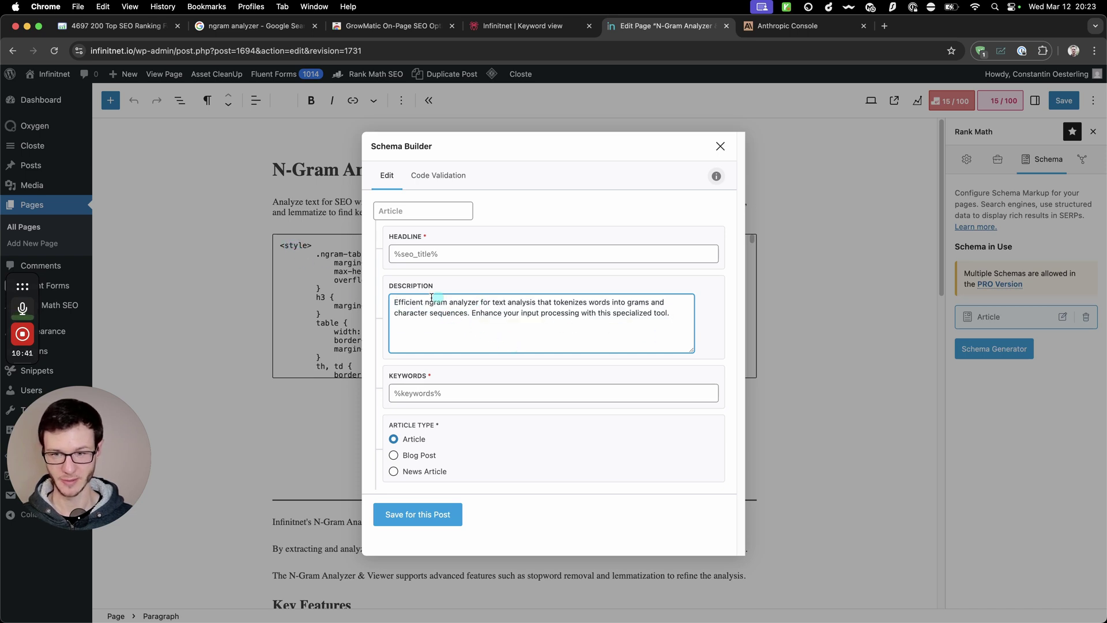
left_click(568, 331)
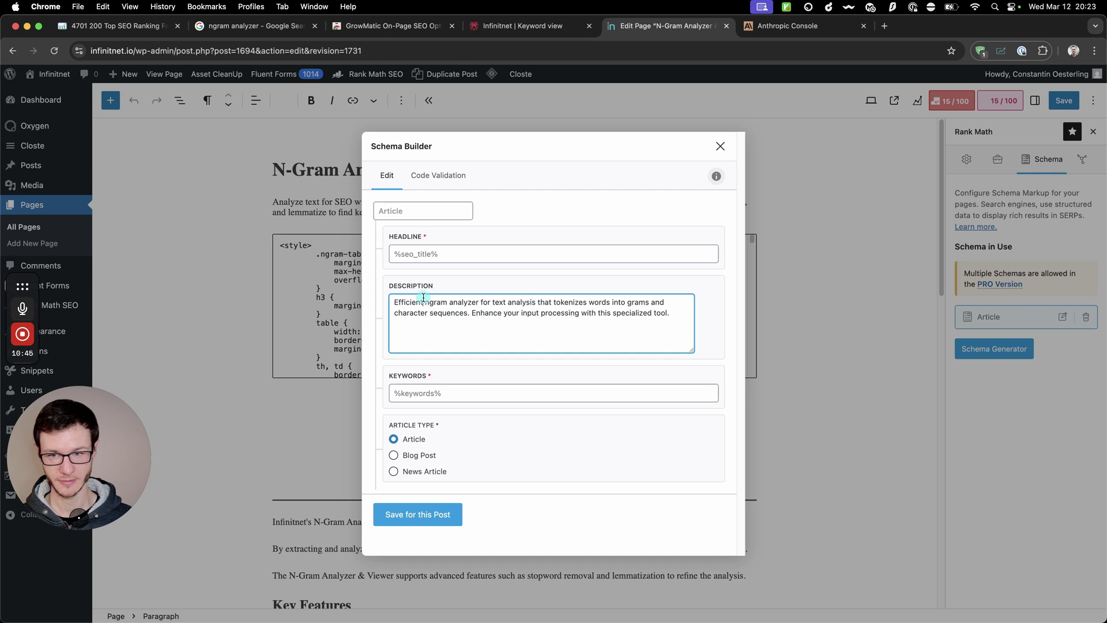
type("fr")
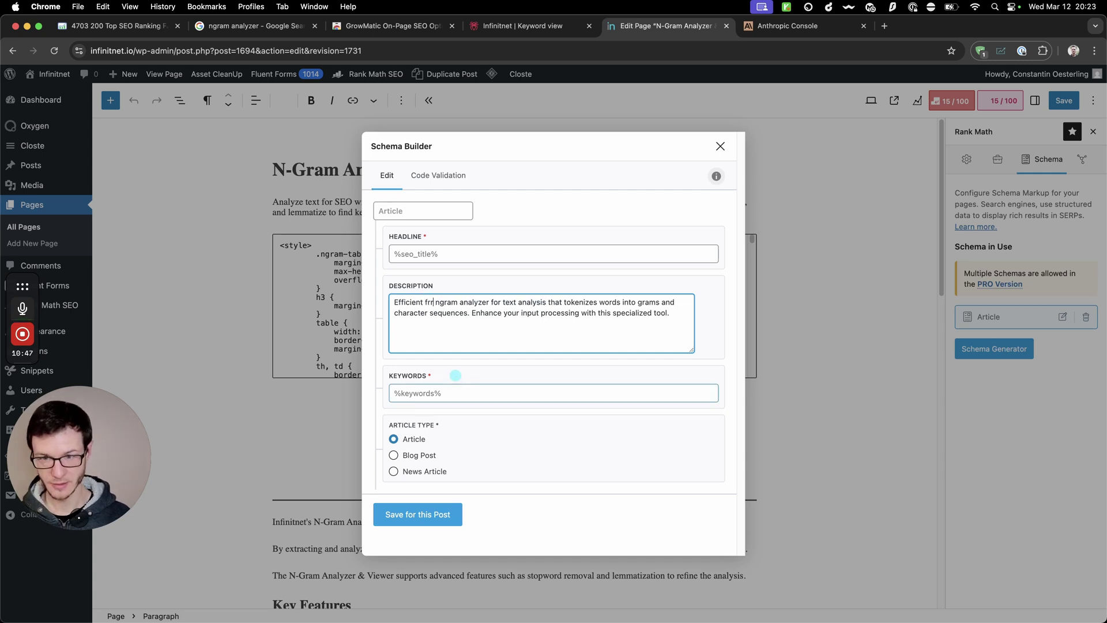
type("ee online")
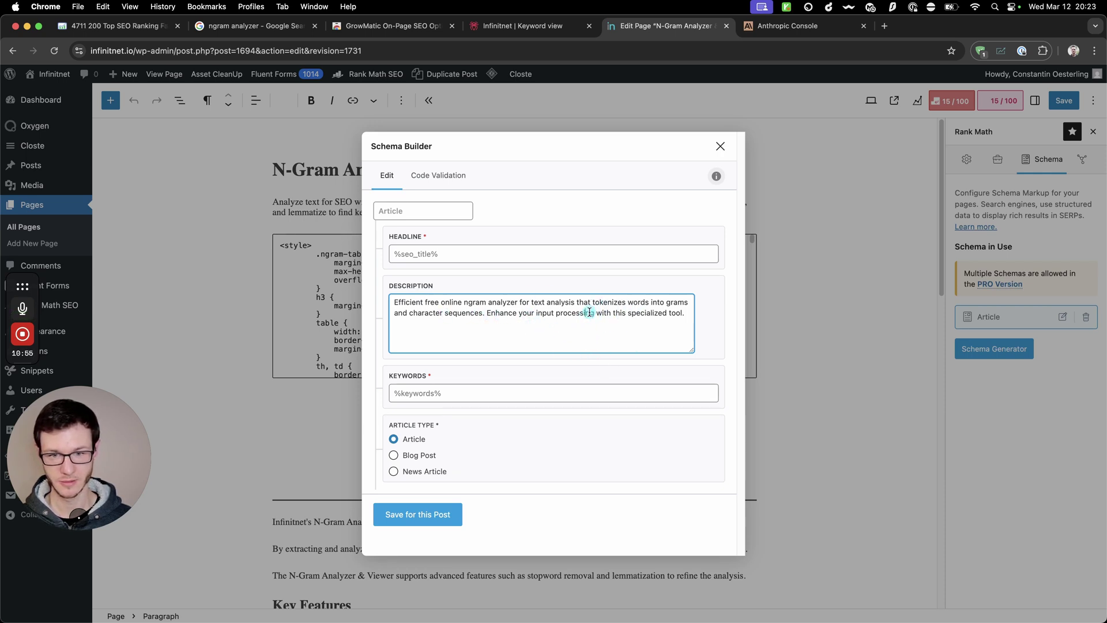
left_click(551, 313)
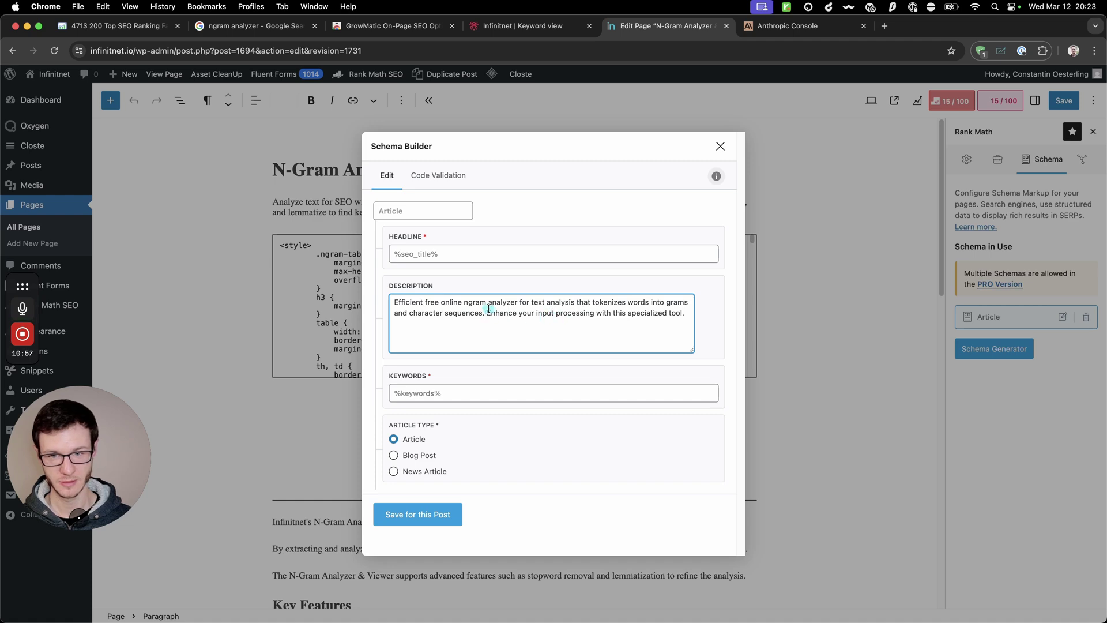
Copy the fourth meta description and paste it over the Article schema Description
left_click(765, 27)
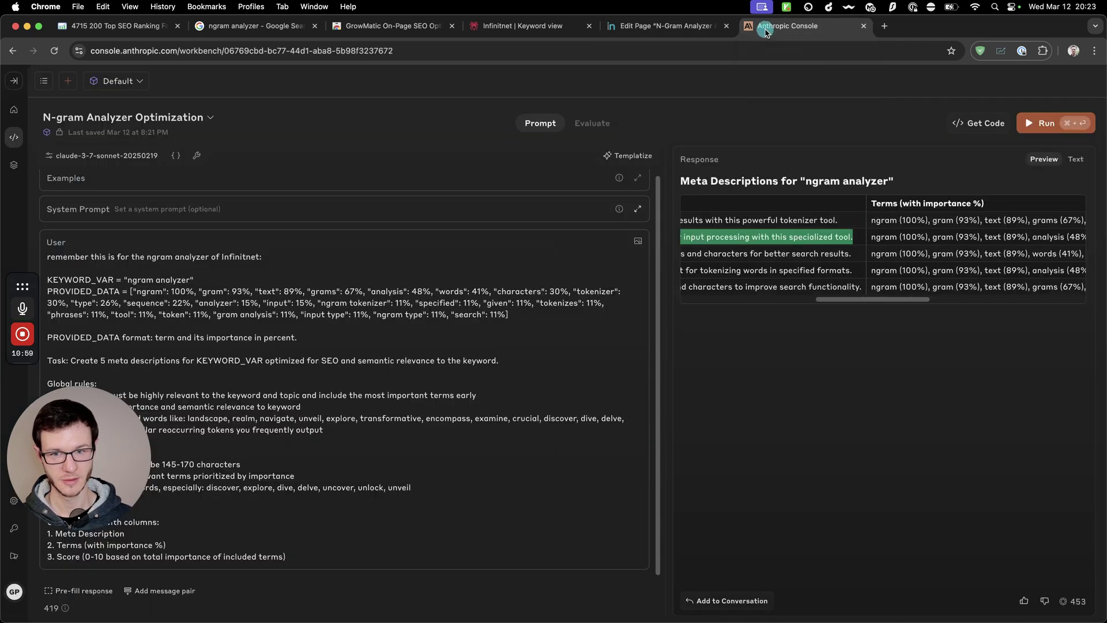
left_click_drag(846, 300, 715, 306)
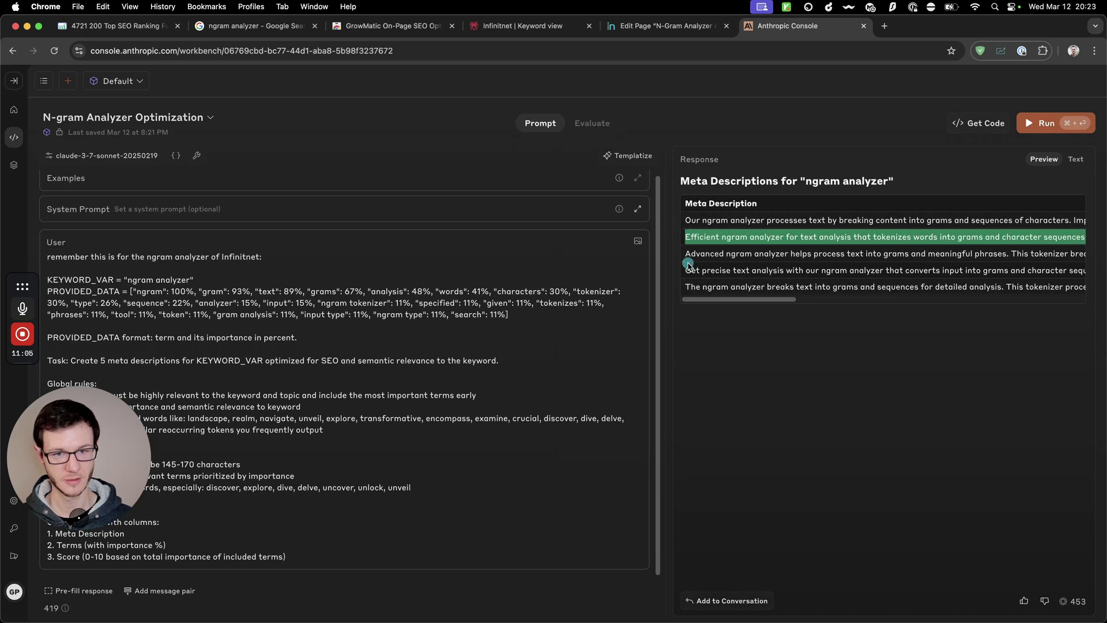
left_click_drag(684, 271, 766, 274)
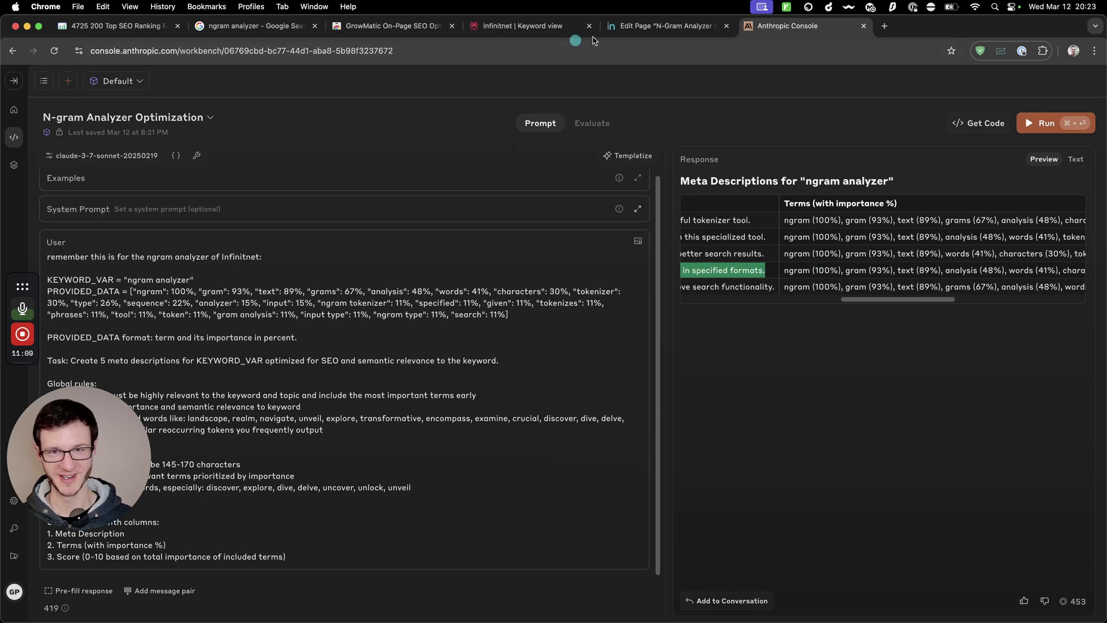
left_click(626, 30)
key("super+a")
key("super+v")
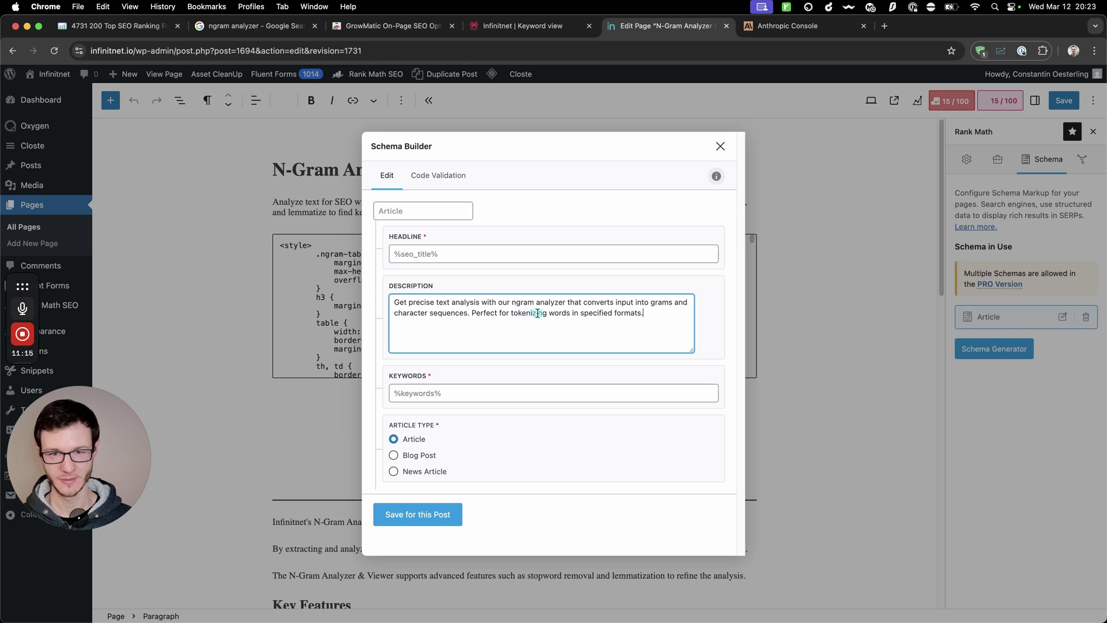
left_click(525, 317)
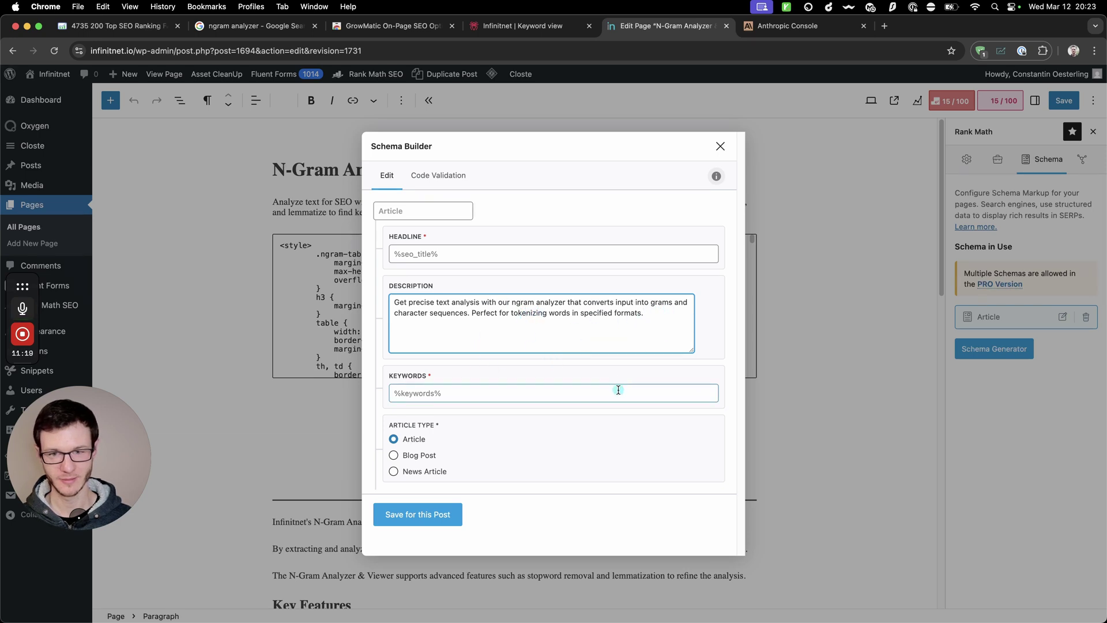
Compare the generated descriptions' scores in the Score column, then return to the schema editor
left_click(775, 27)
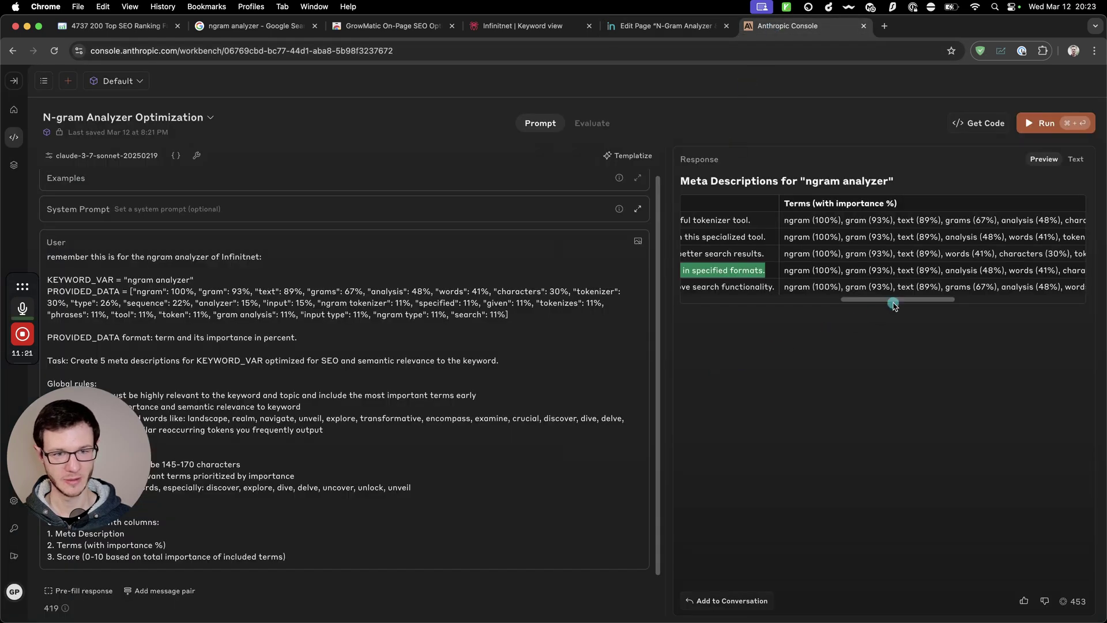
left_click_drag(892, 298, 1084, 301)
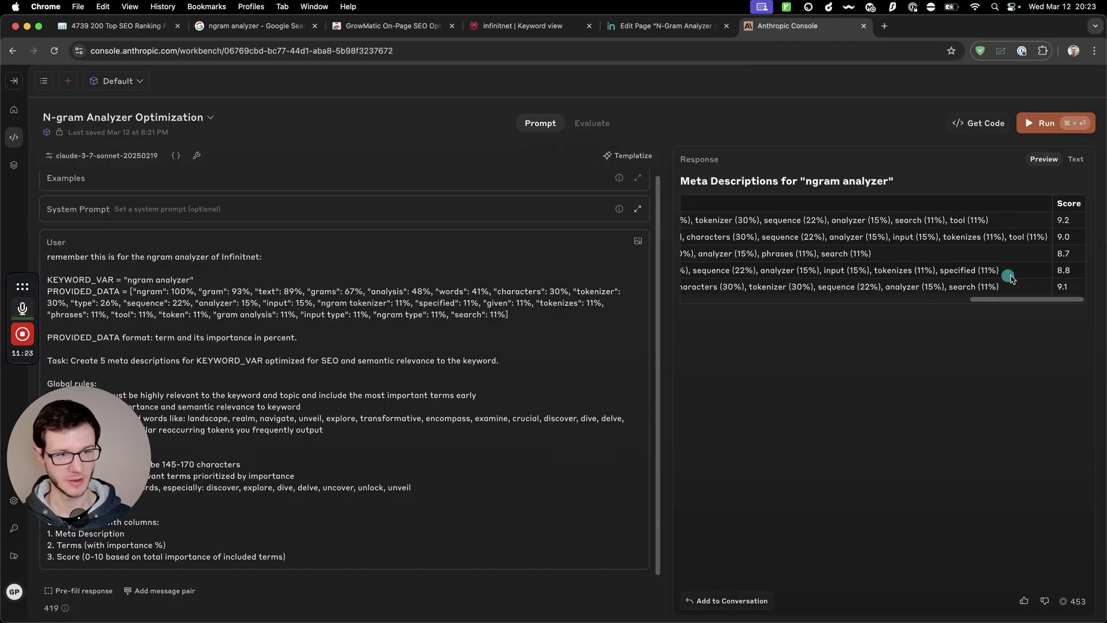
mouse_move(1026, 299)
left_mouse_down()
mouse_move(986, 310)
mouse_move(1029, 310)
left_mouse_up()
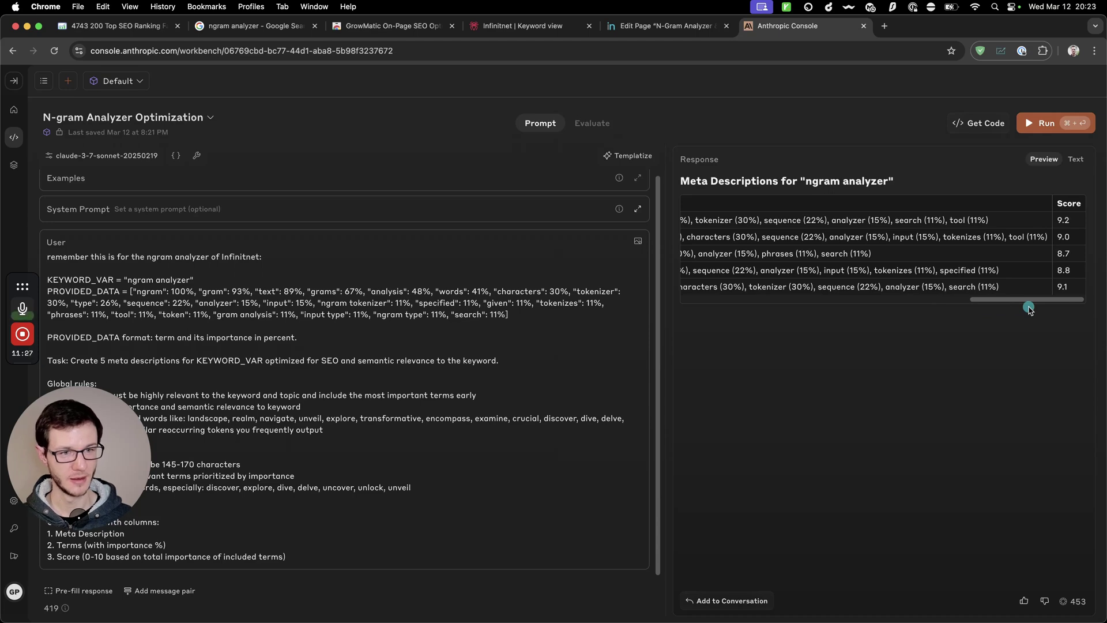
scroll(895, 299, "left", 15)
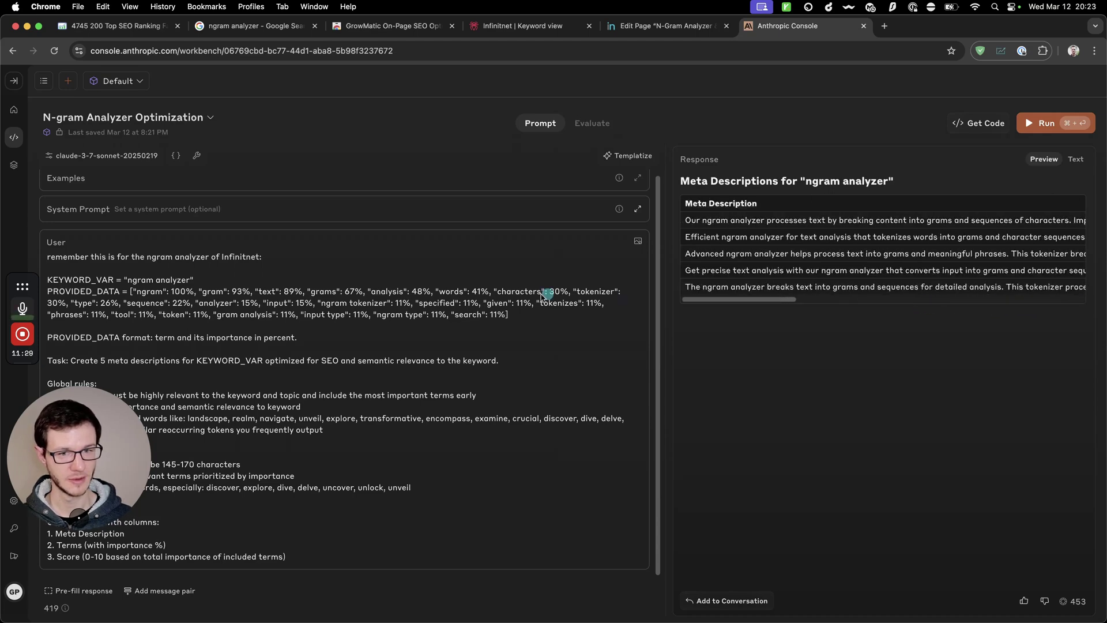
left_click(663, 26)
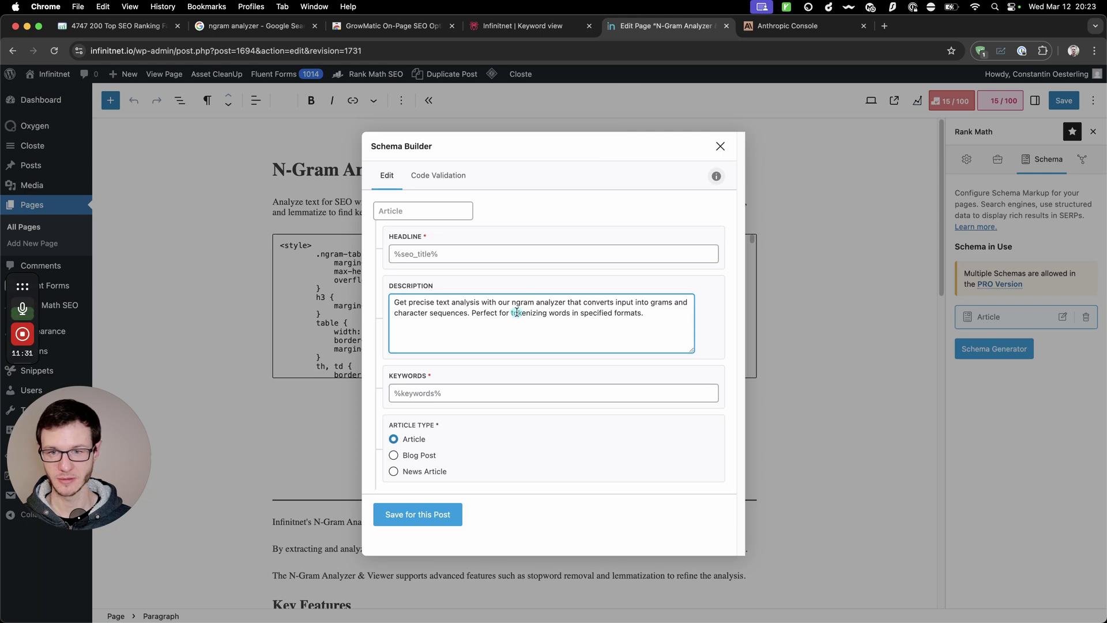
Reword the schema description to read 'free online ngram' and 'Perfect tool'
left_click_drag(500, 318, 500, 306)
left_click(501, 314)
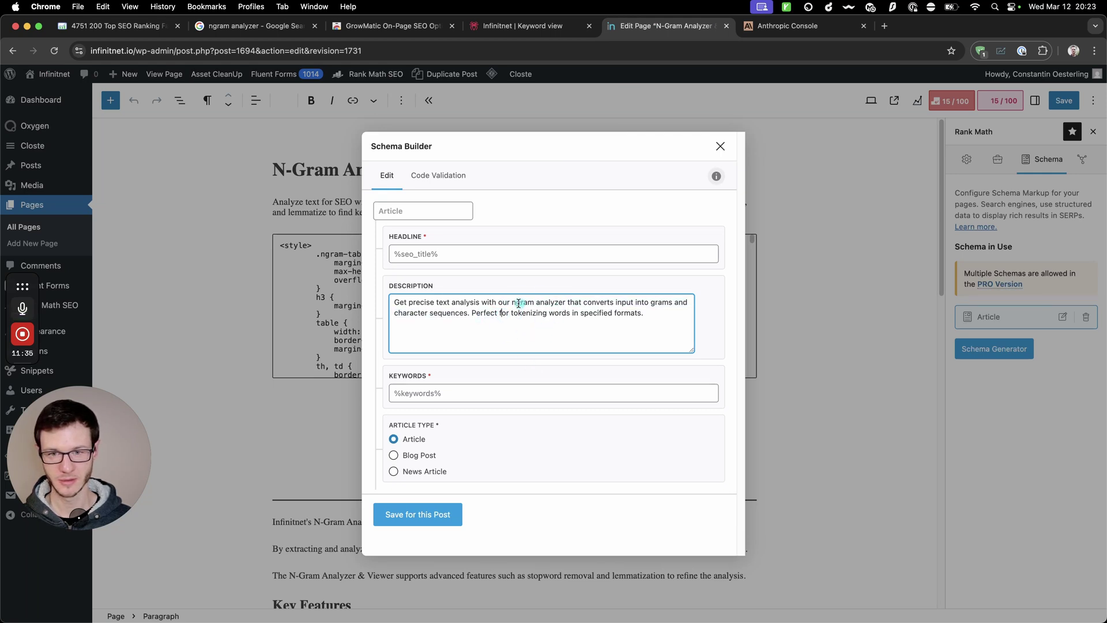
left_click(511, 303)
type("f")
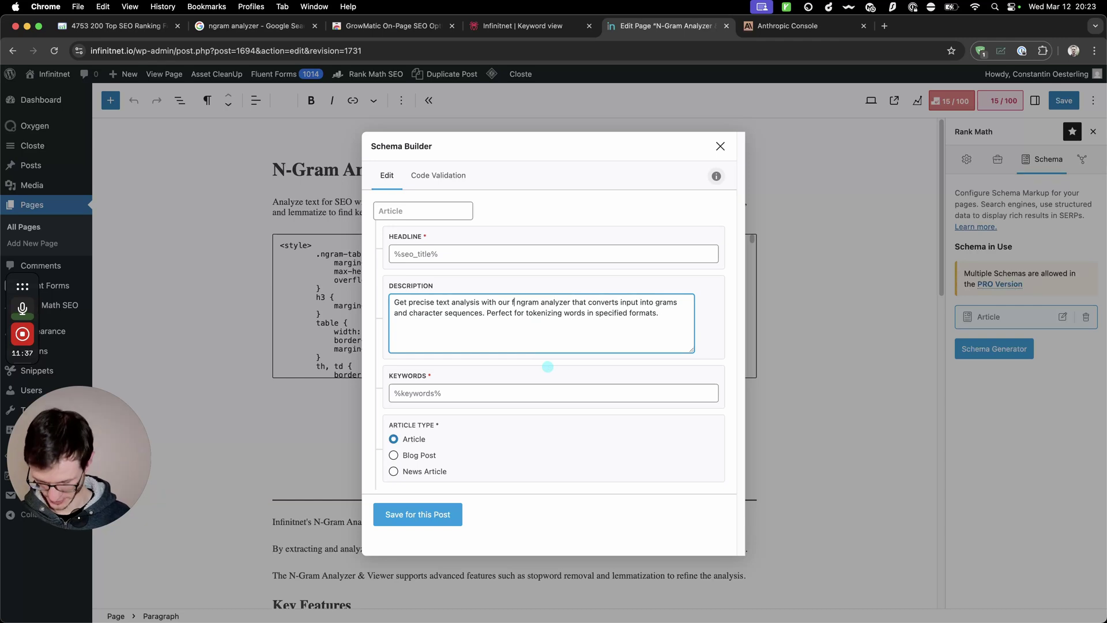
type("ree online")
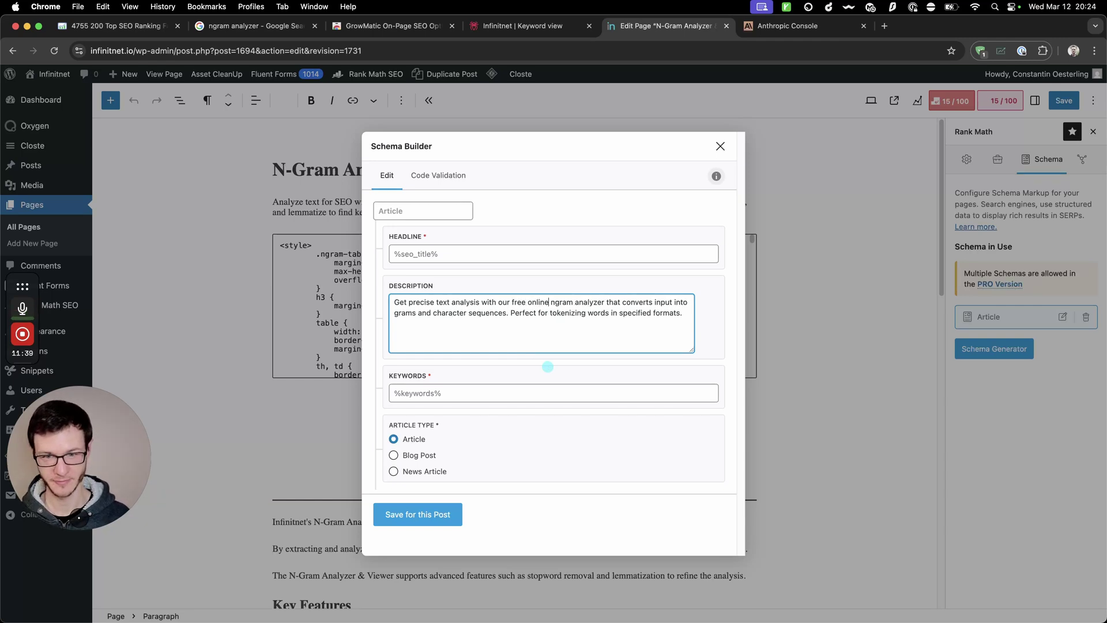
left_click(469, 313)
left_click(538, 312)
type("tool")
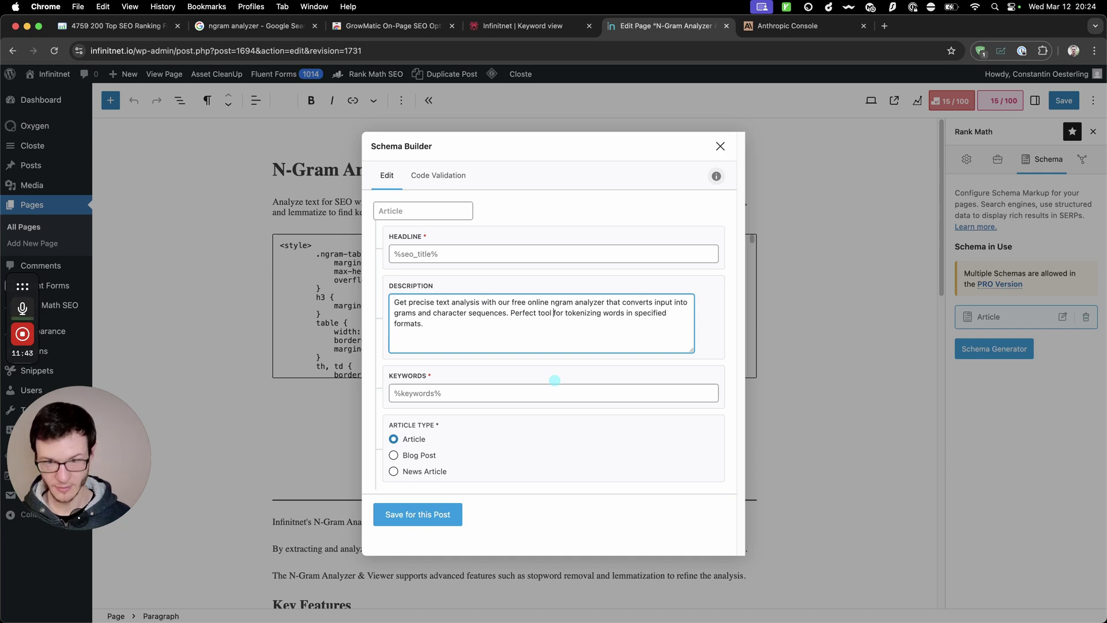
left_click(485, 335)
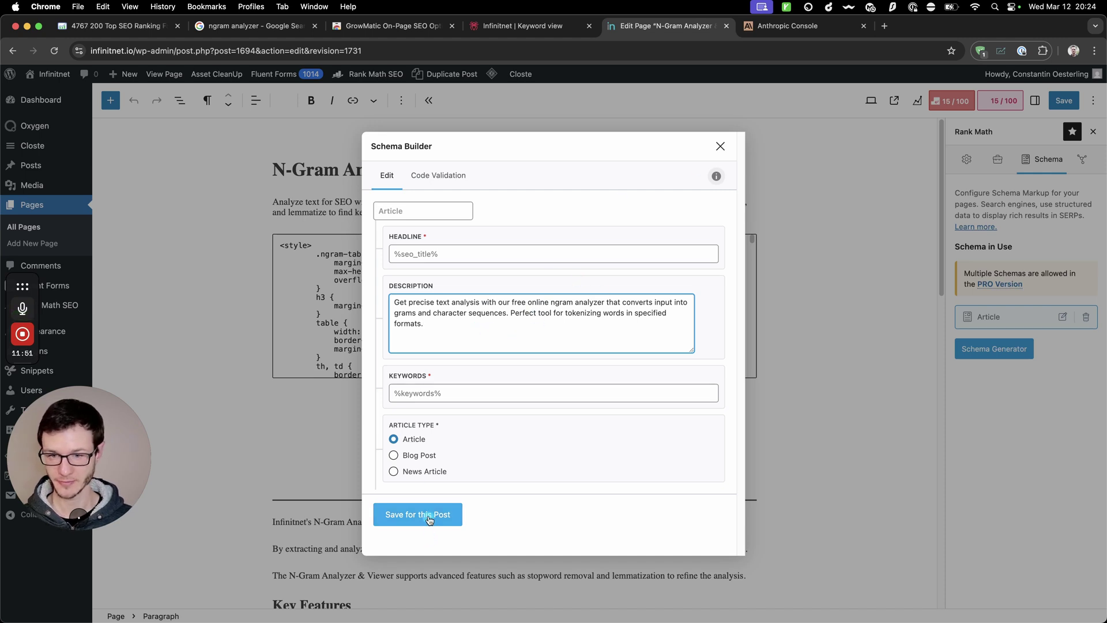
Save the Article schema for this post and update the WordPress page
left_click(433, 513)
left_click(966, 159)
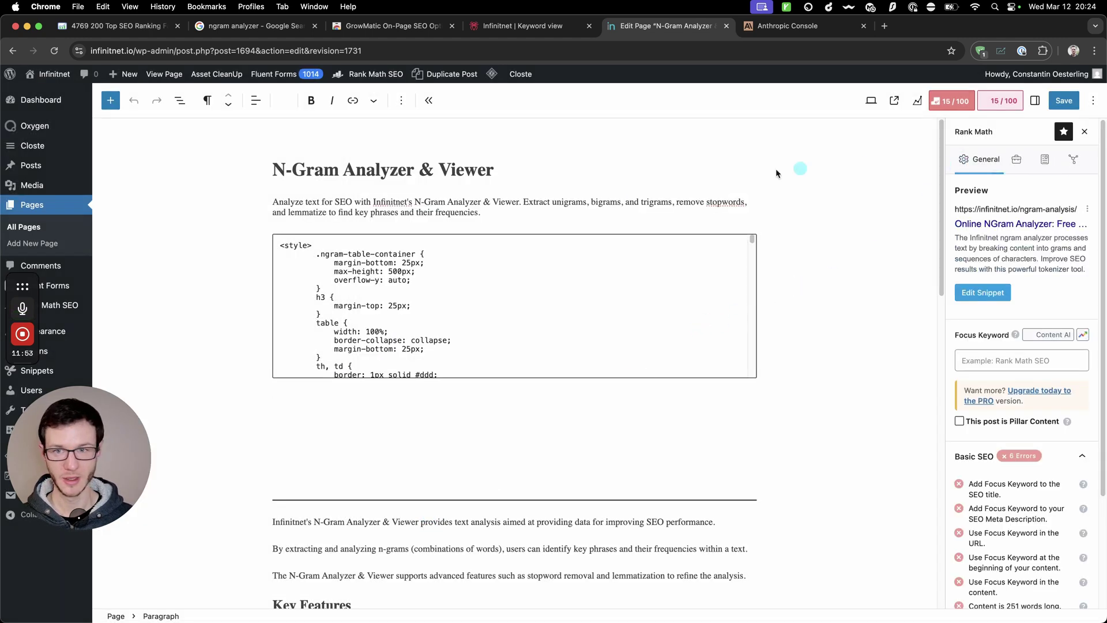
left_click(464, 169)
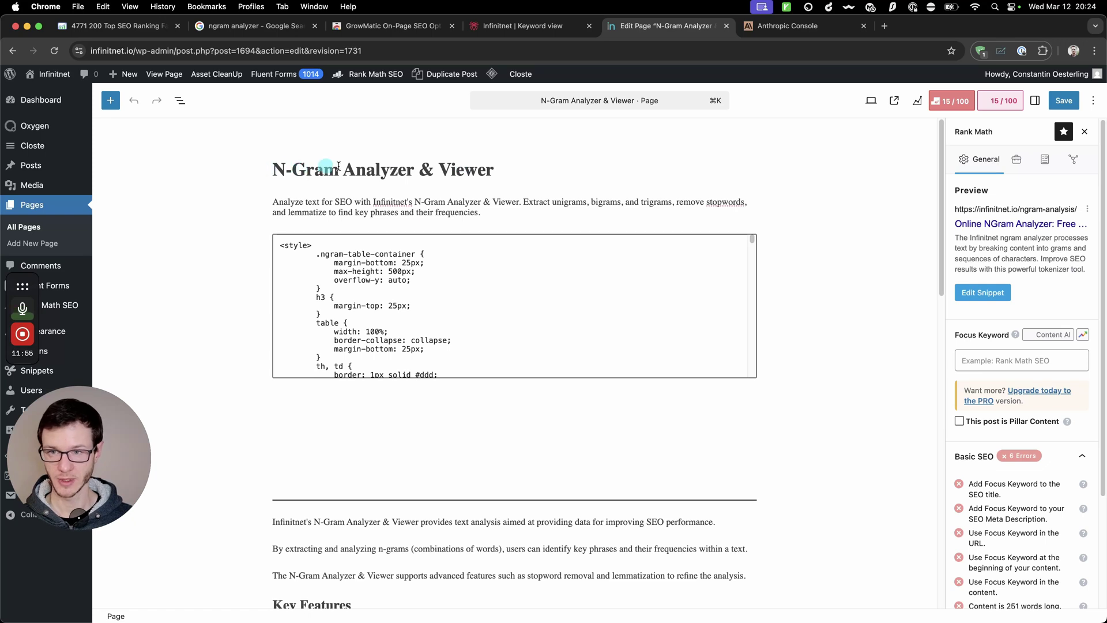
left_click(1062, 101)
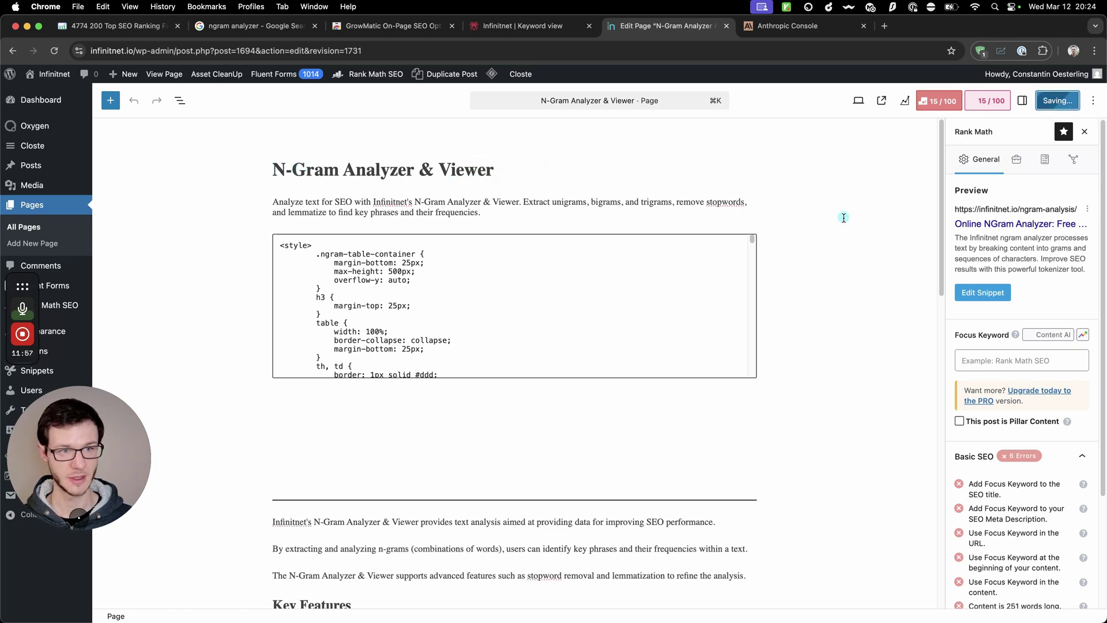
left_click(316, 7)
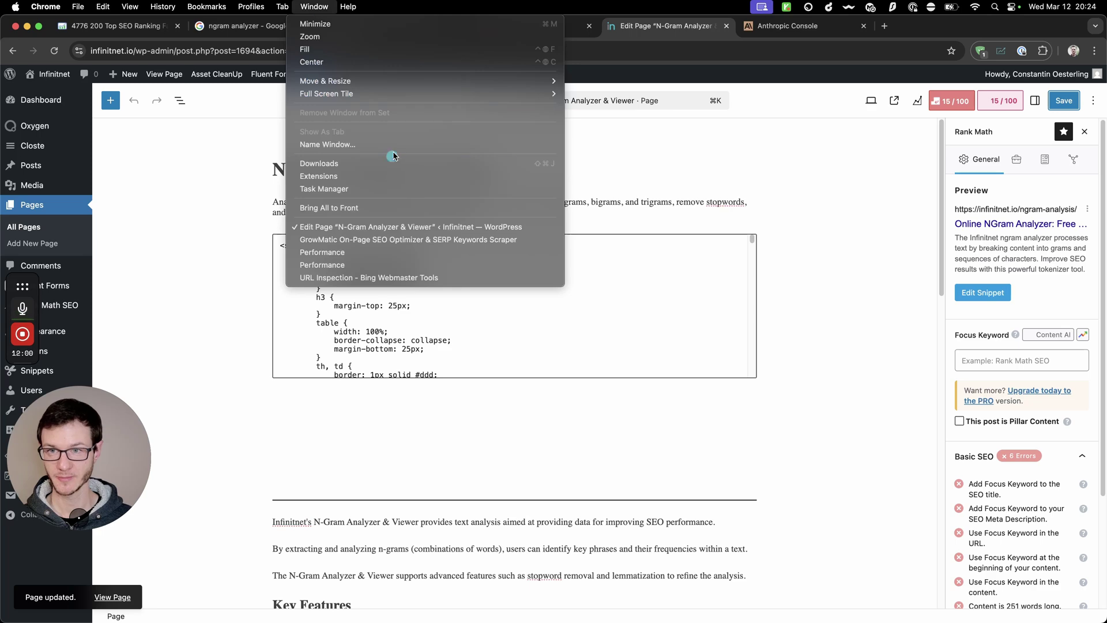
Rescan the page in GrowMatic, which now scores 34% optimization
left_click(371, 239)
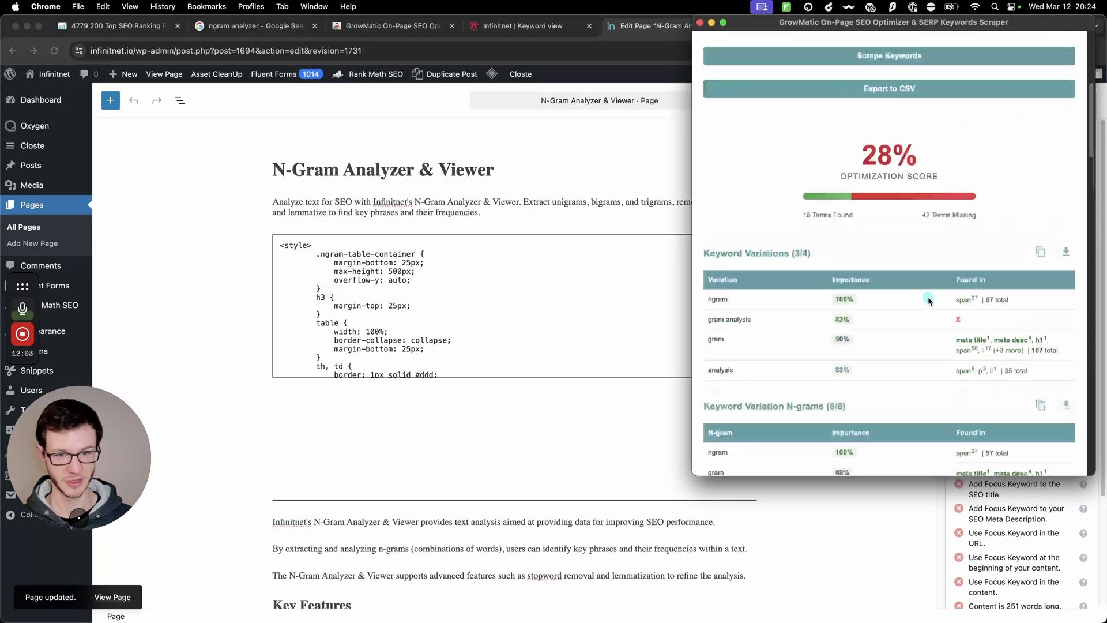
scroll(928, 299, "up", 5)
scroll(946, 332, "down", 3)
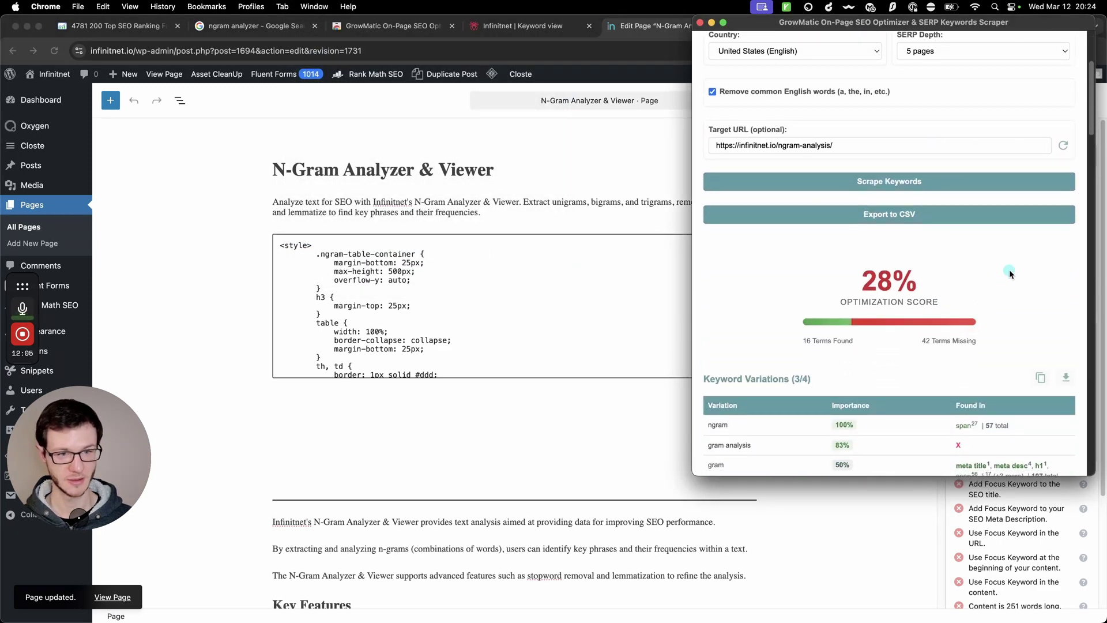
scroll(1026, 294, "up", 3)
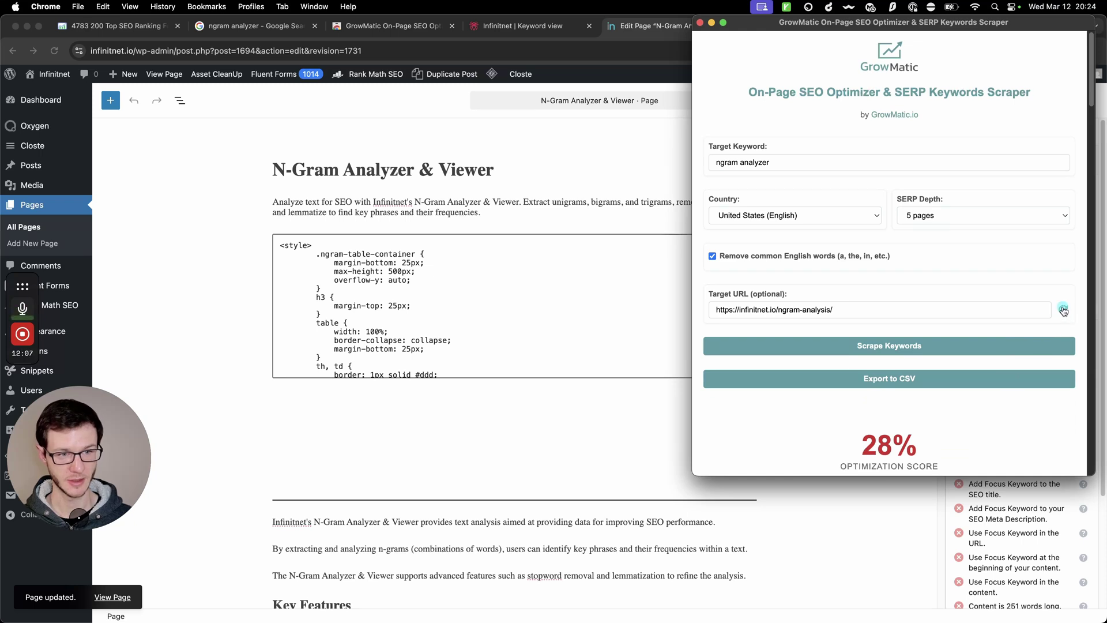
left_click(1058, 311)
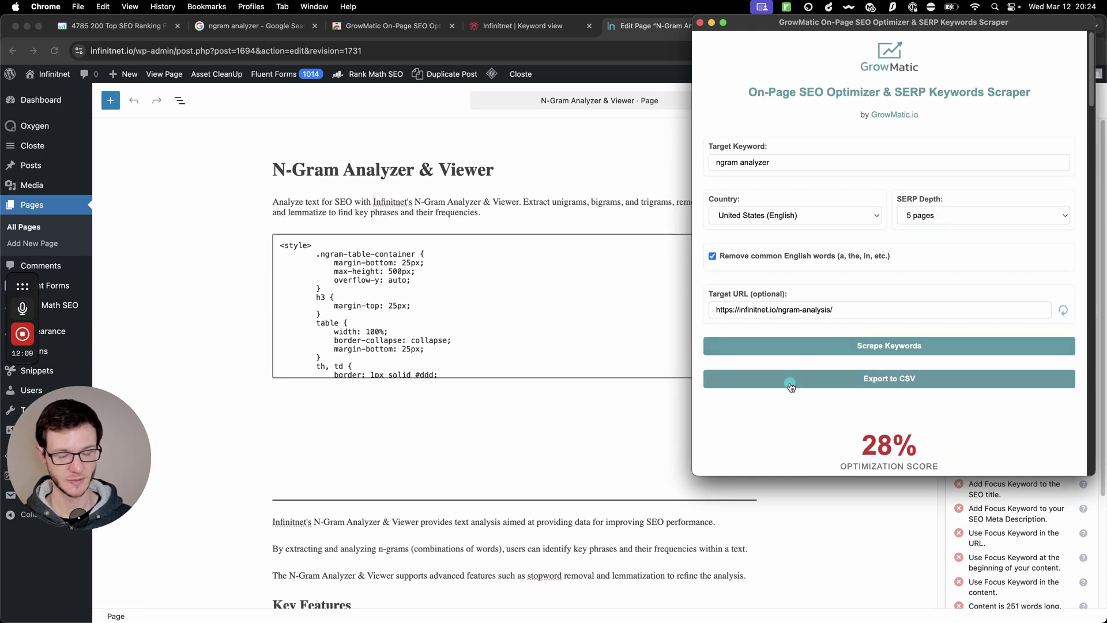
scroll(869, 323, "down", 2)
double_click(864, 334)
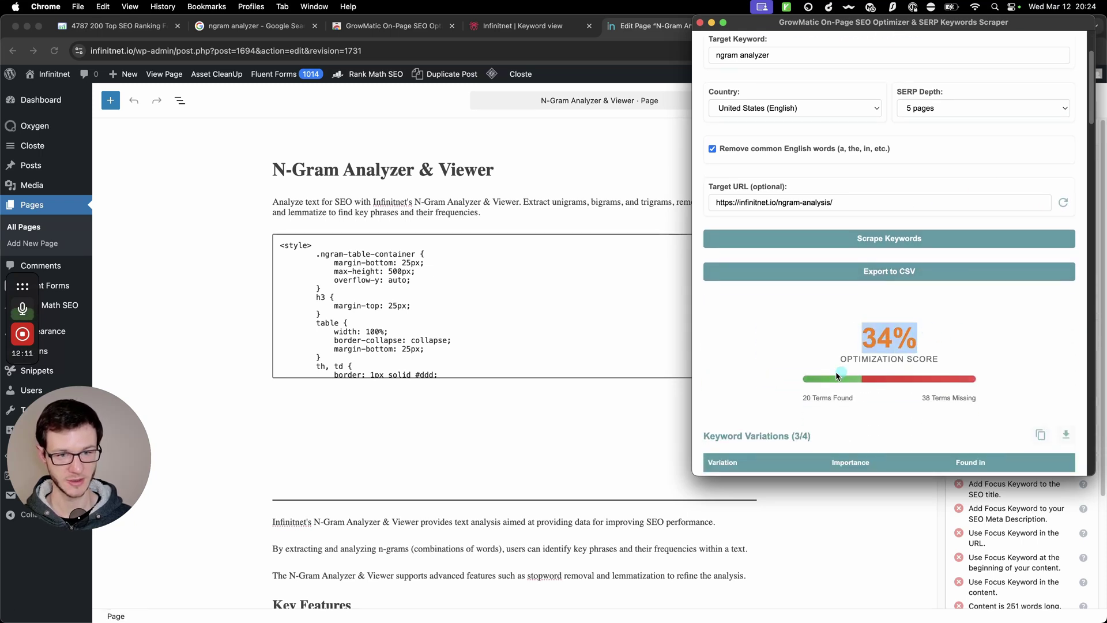
left_click(790, 366)
scroll(790, 367, "down", 5)
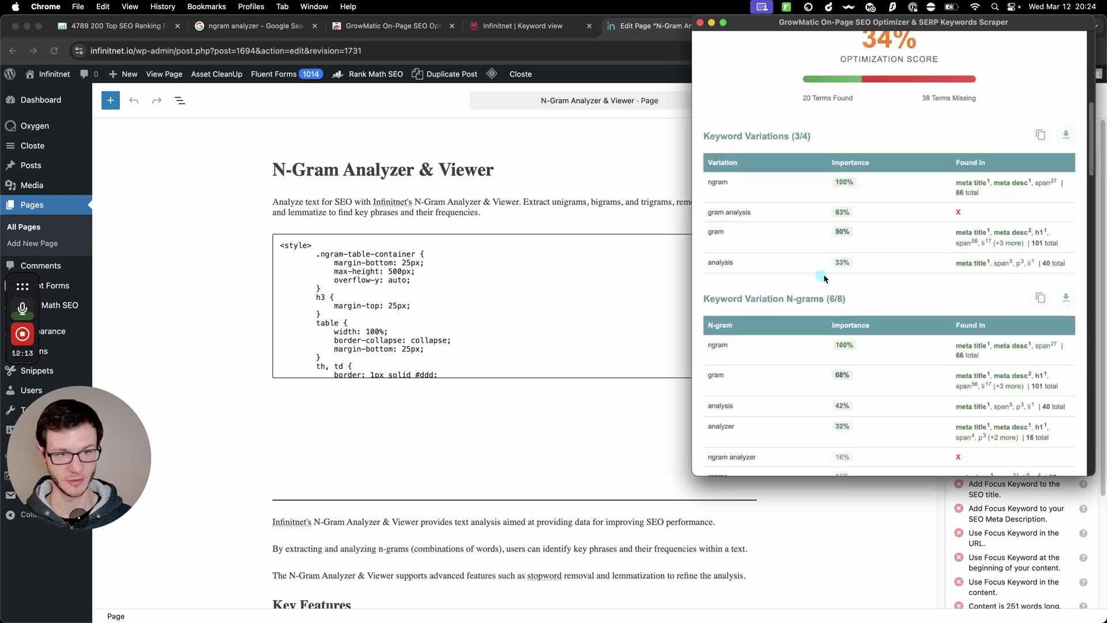
scroll(783, 286, "down", 3)
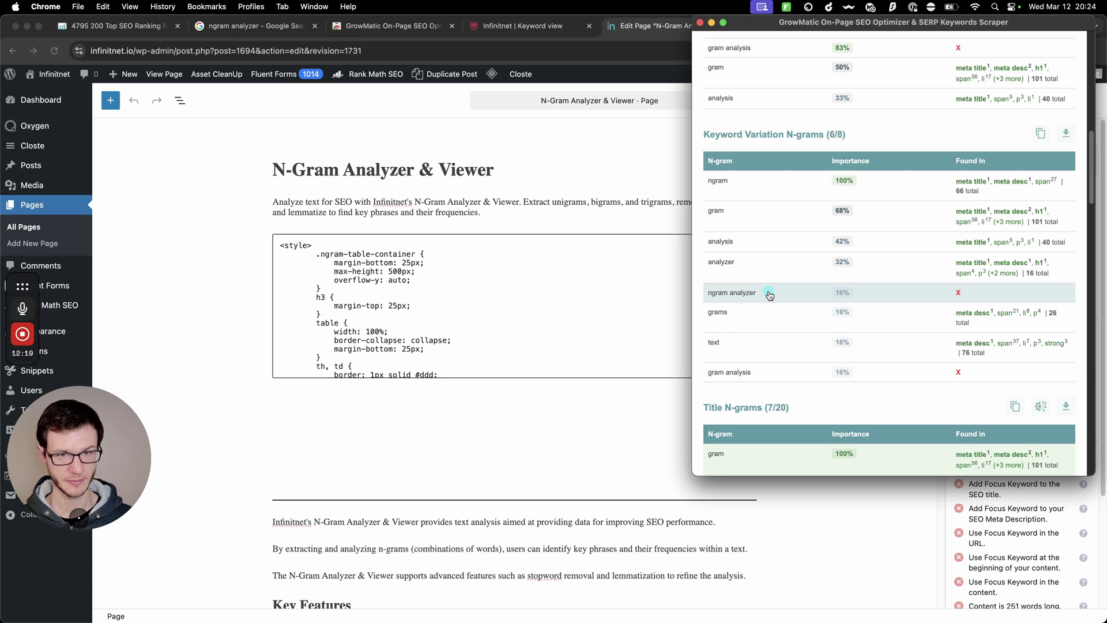
Copy the missing term 'ngram analyzer' from the results and close the GrowMatic window
left_click_drag(771, 294, 712, 295)
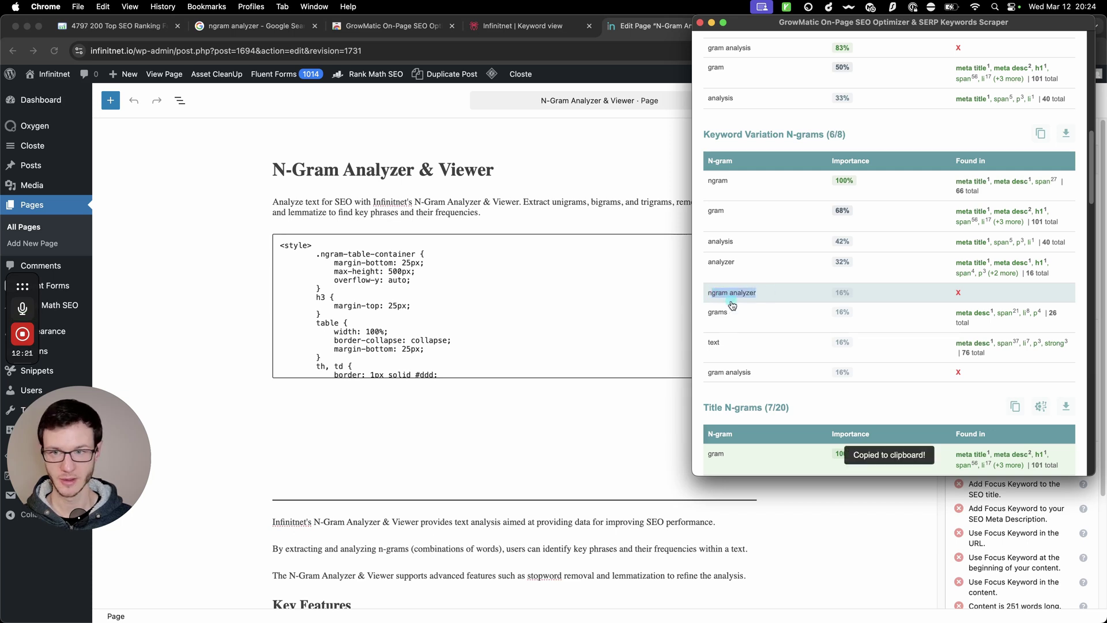
left_click(791, 316)
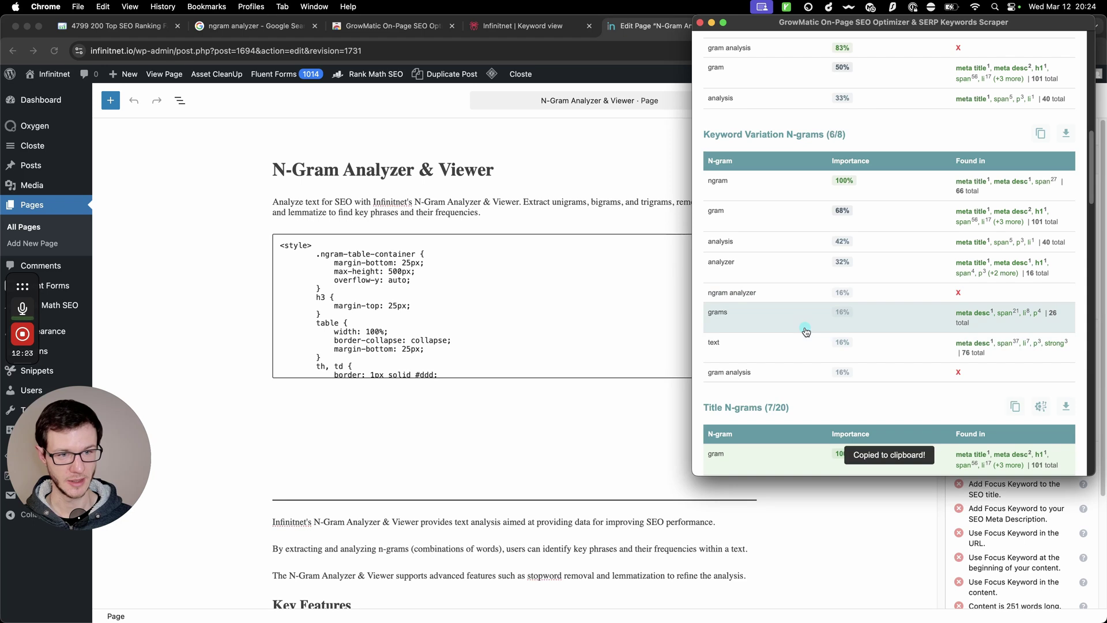
left_click(757, 294)
scroll(823, 324, "down", 1)
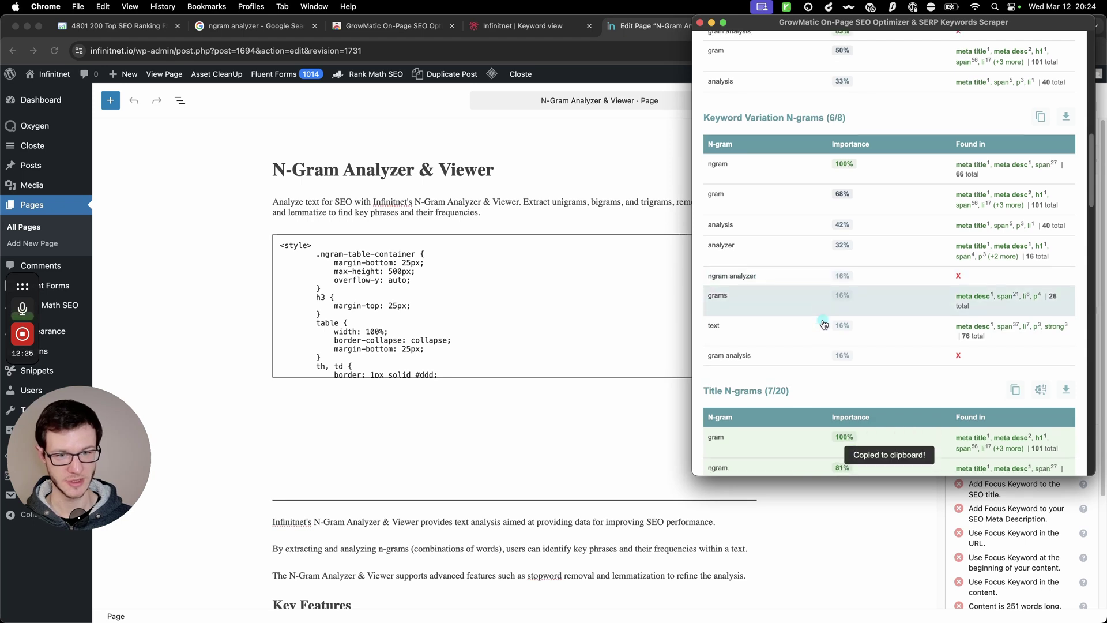
scroll(823, 324, "down", 5)
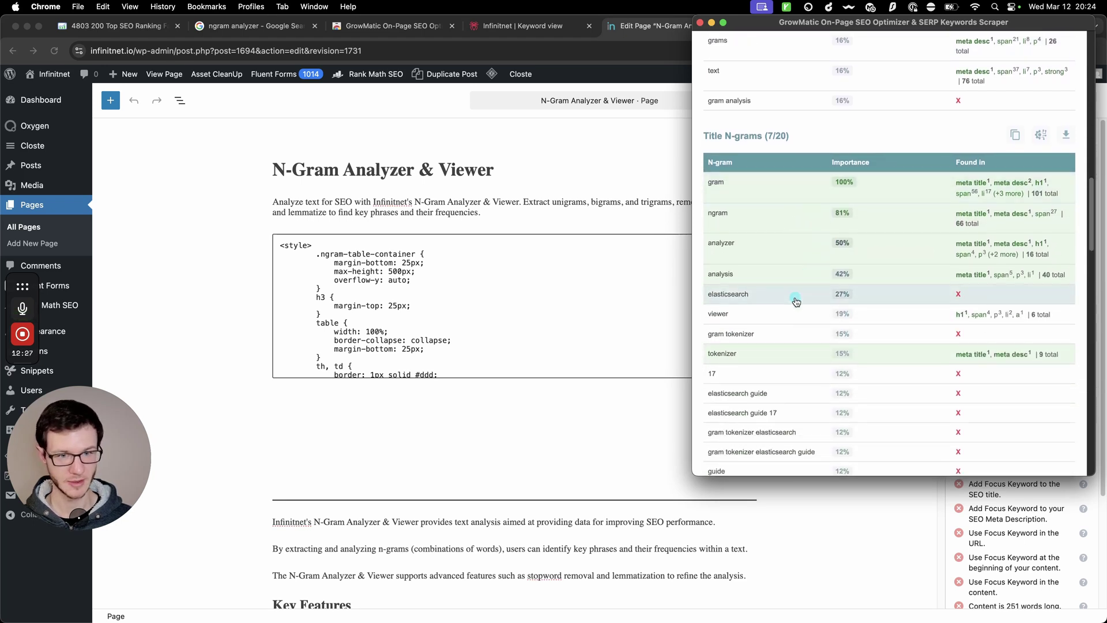
scroll(798, 300, "up", 3)
scroll(806, 300, "down", 6)
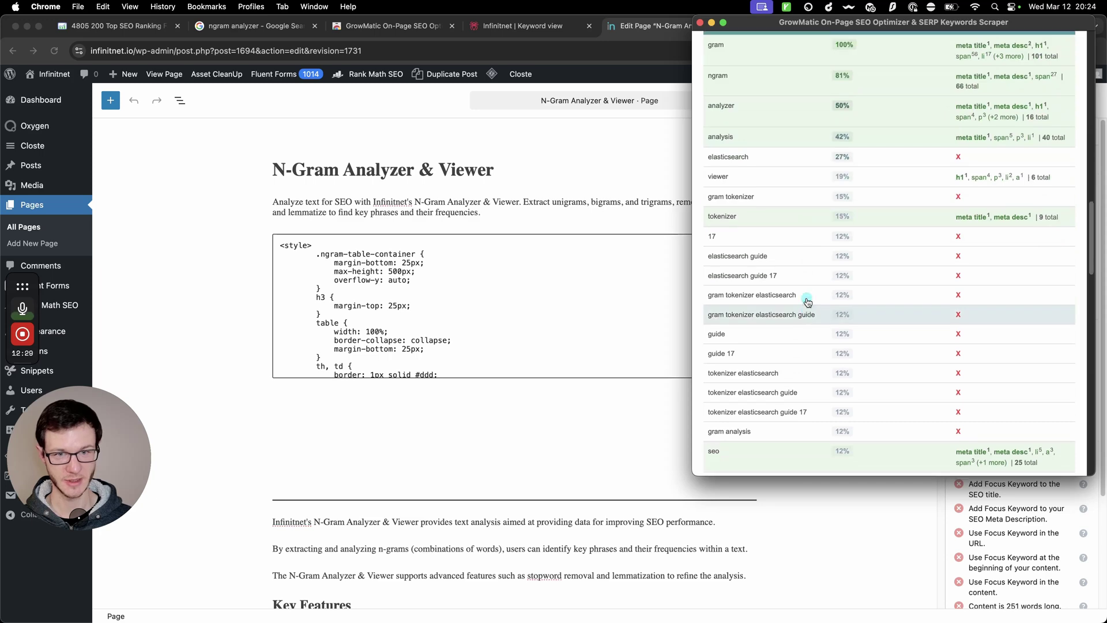
scroll(807, 302, "up", 2)
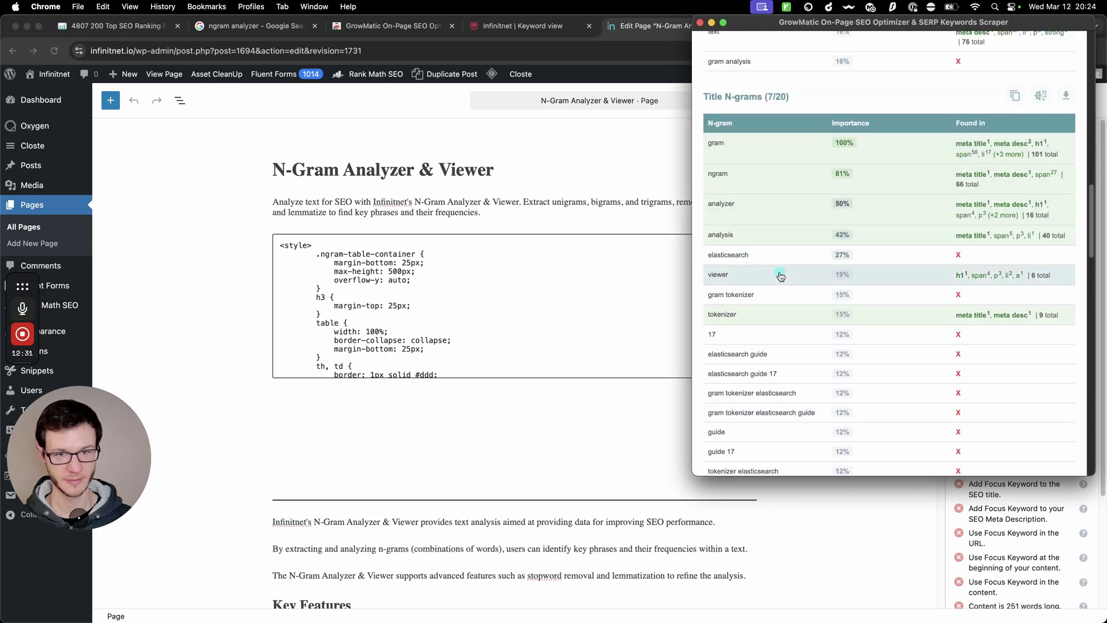
scroll(781, 277, "down", 5)
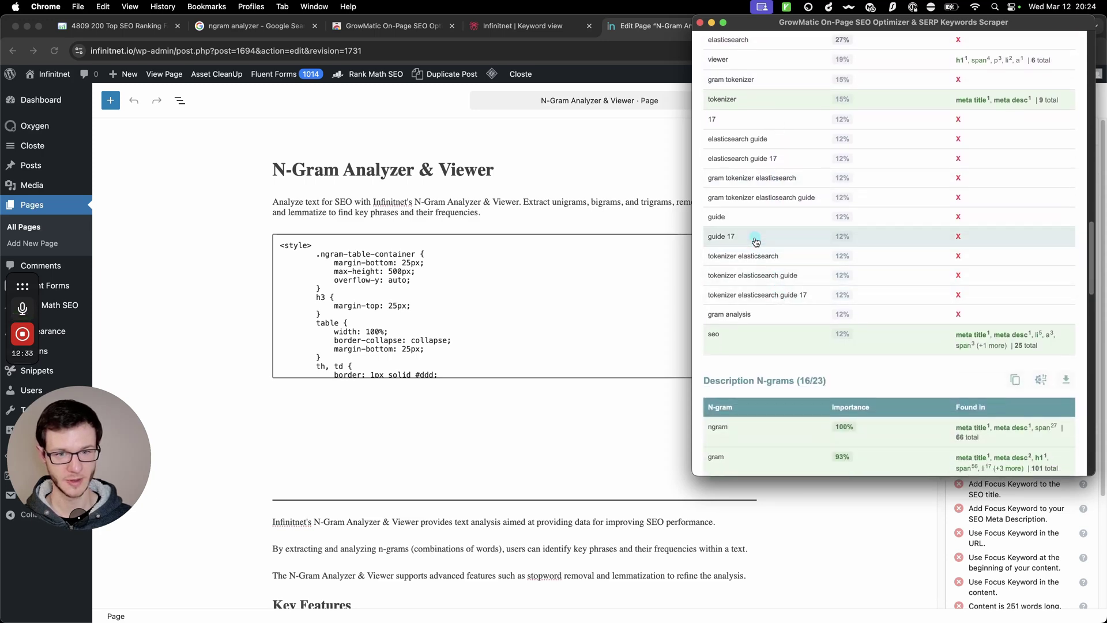
scroll(784, 276, "down", 7)
scroll(811, 305, "up", 18)
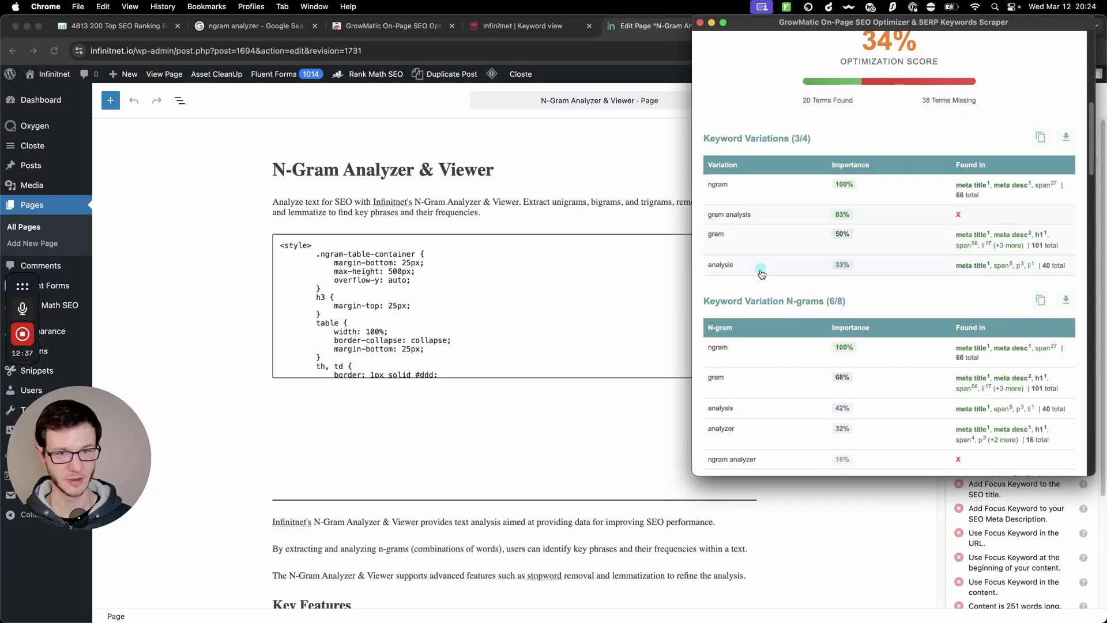
scroll(761, 274, "down", 5)
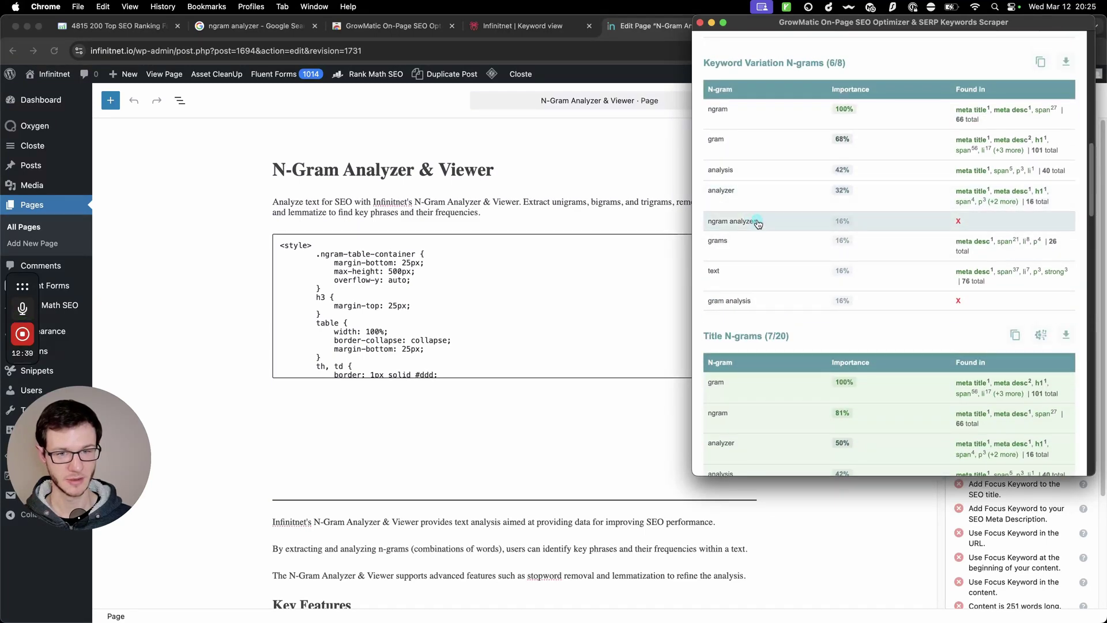
left_click(757, 221)
scroll(767, 224, "down", 18)
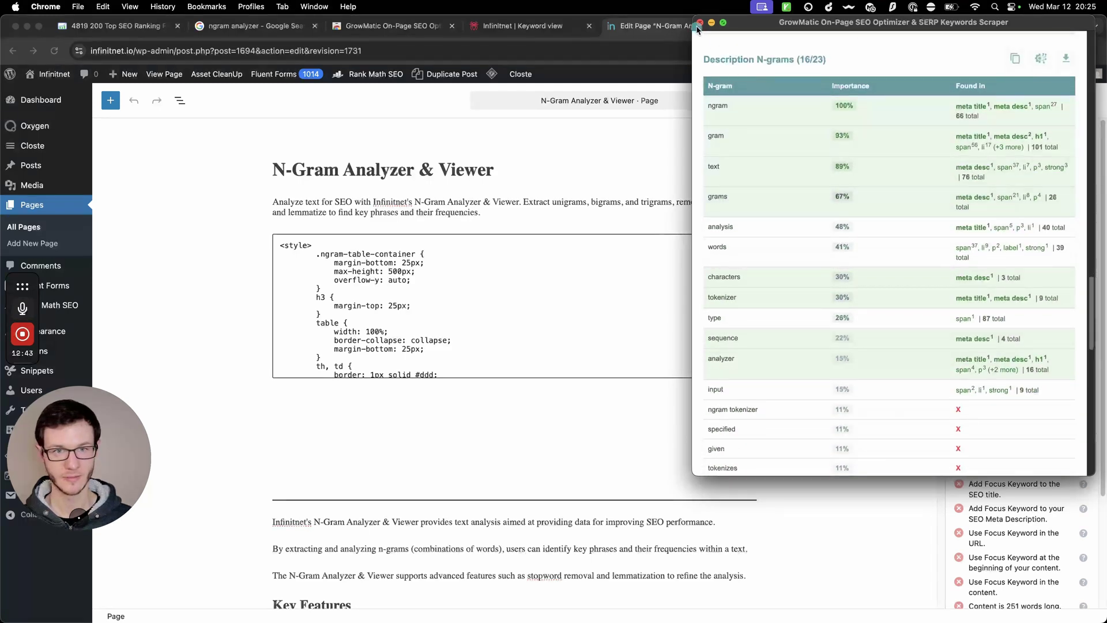
left_click(699, 23)
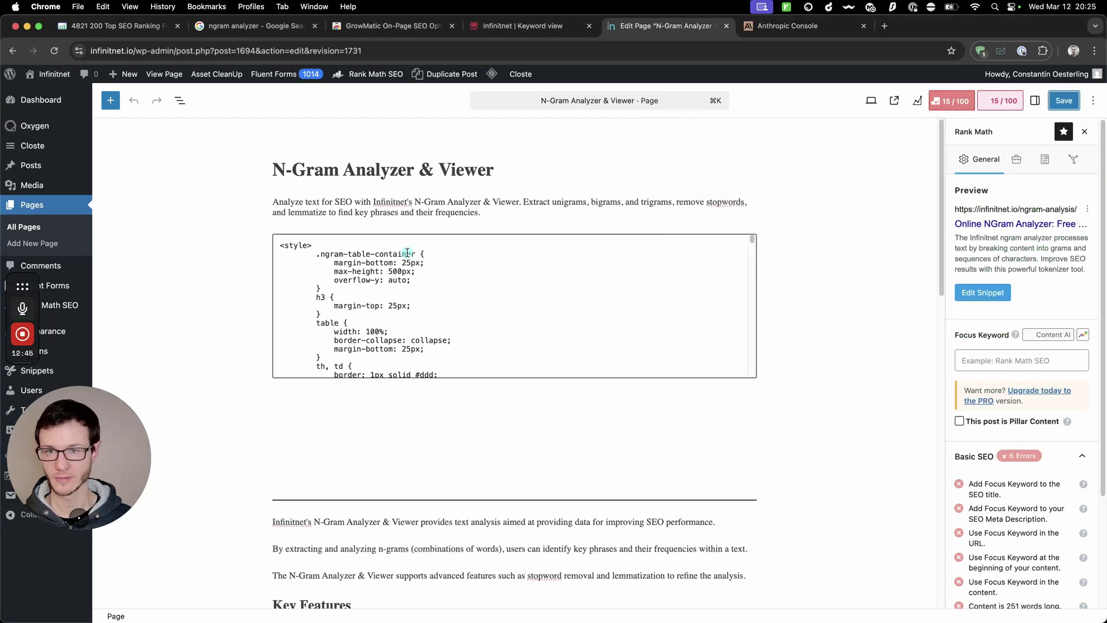
Change the intro's N-Gram to NGram and insert 'Ngram analysis software to' before 'extract'
left_click(426, 202)
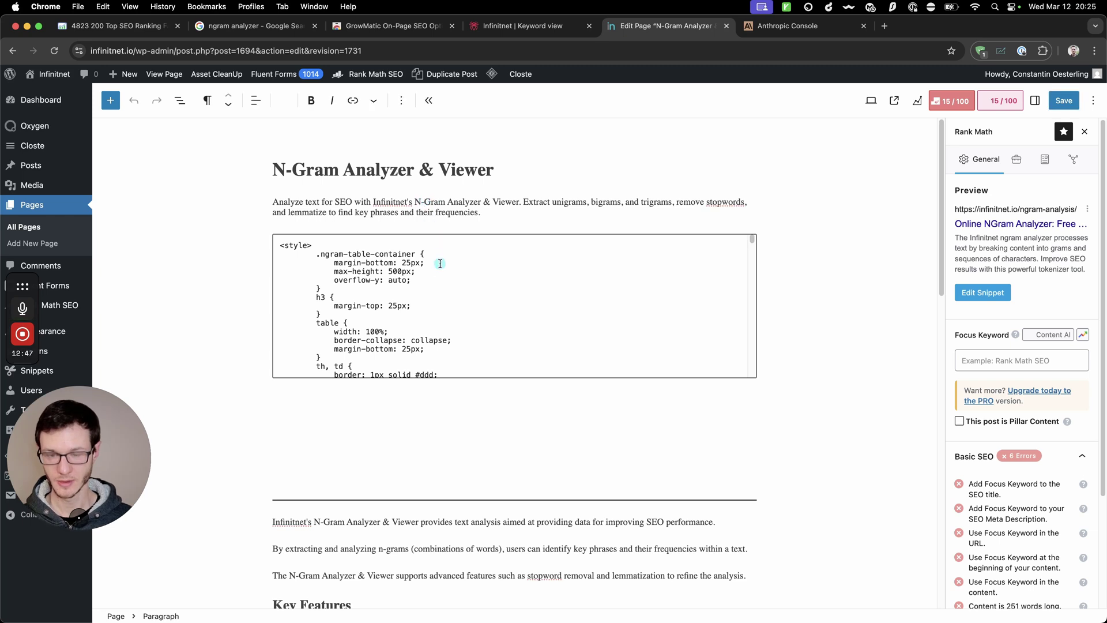
key("BackSpace")
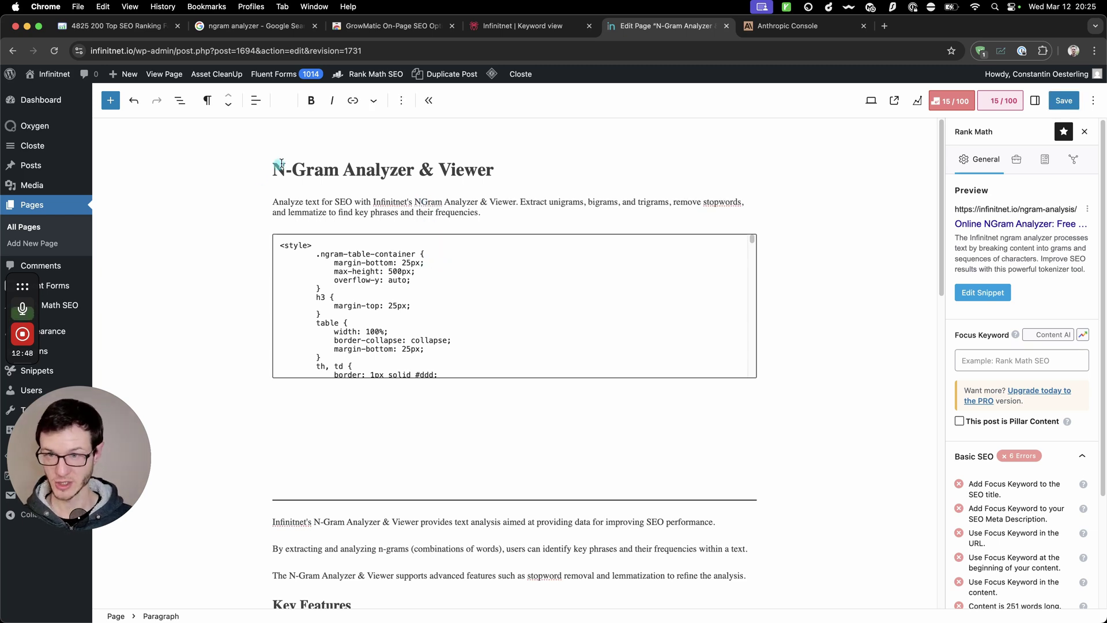
left_click(506, 213)
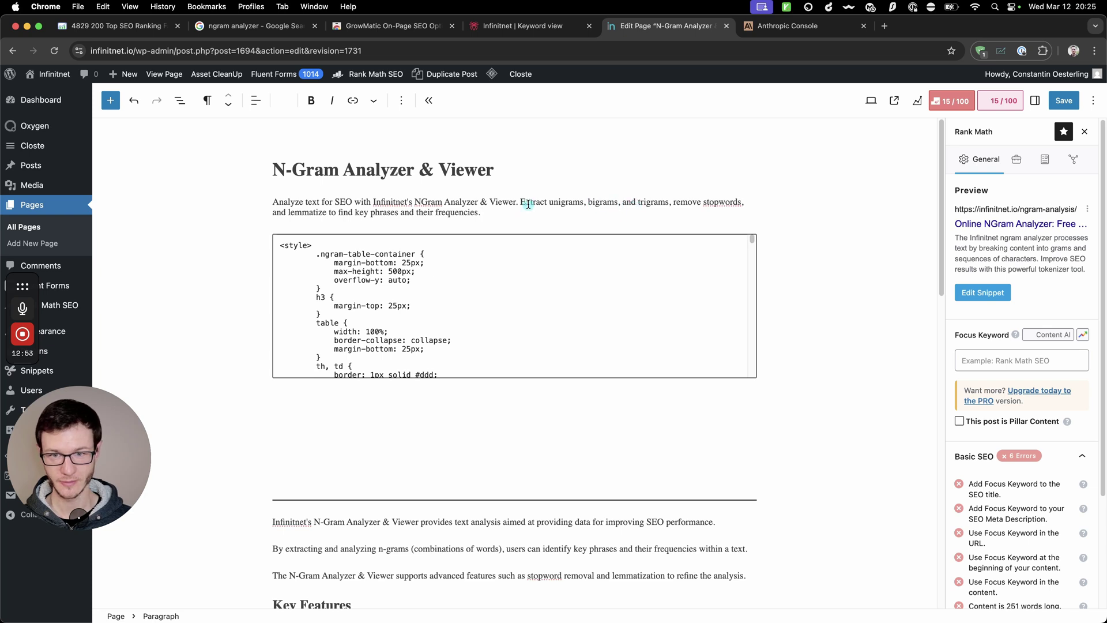
key("BackSpace")
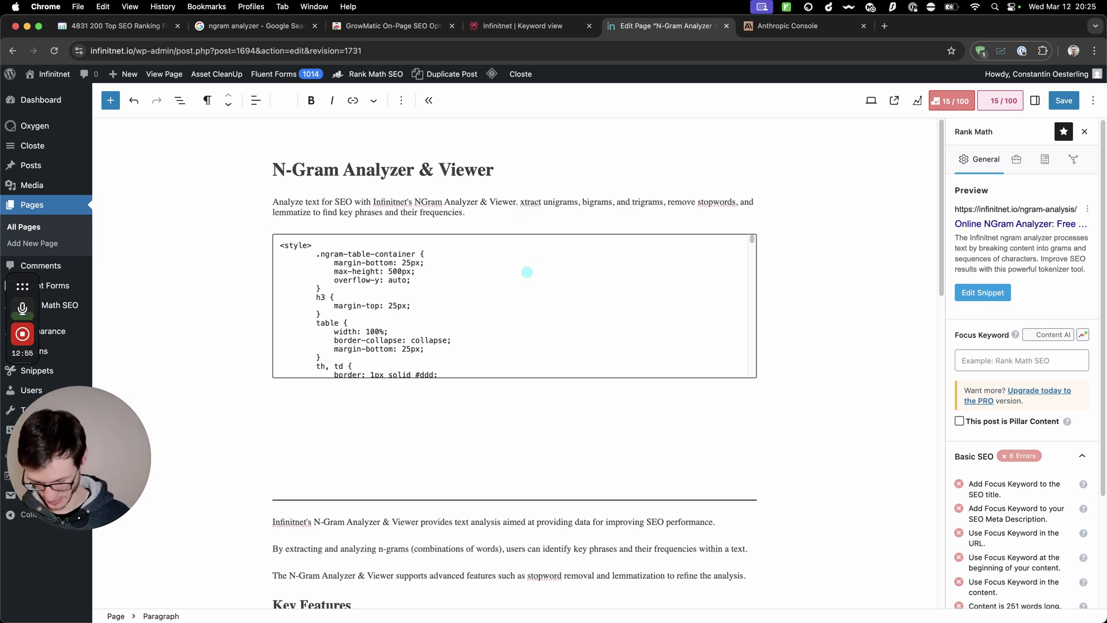
type("Ngram analy")
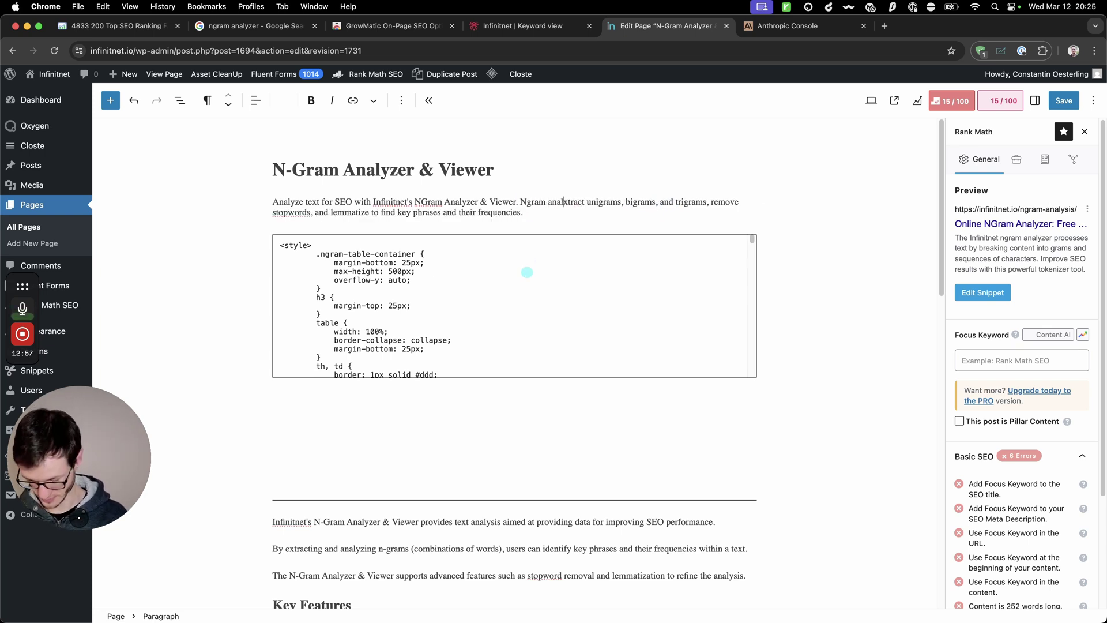
type("is")
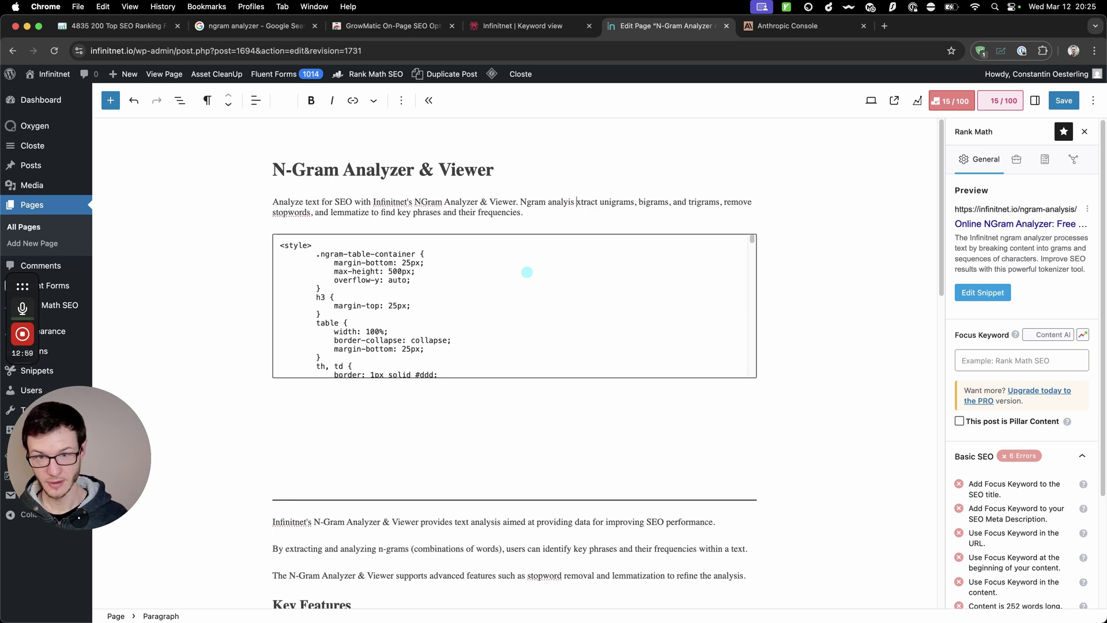
key("BackSpace")
key("BackSpace")
key("BackSpace")
key("BackSpace")
key("BackSpace")
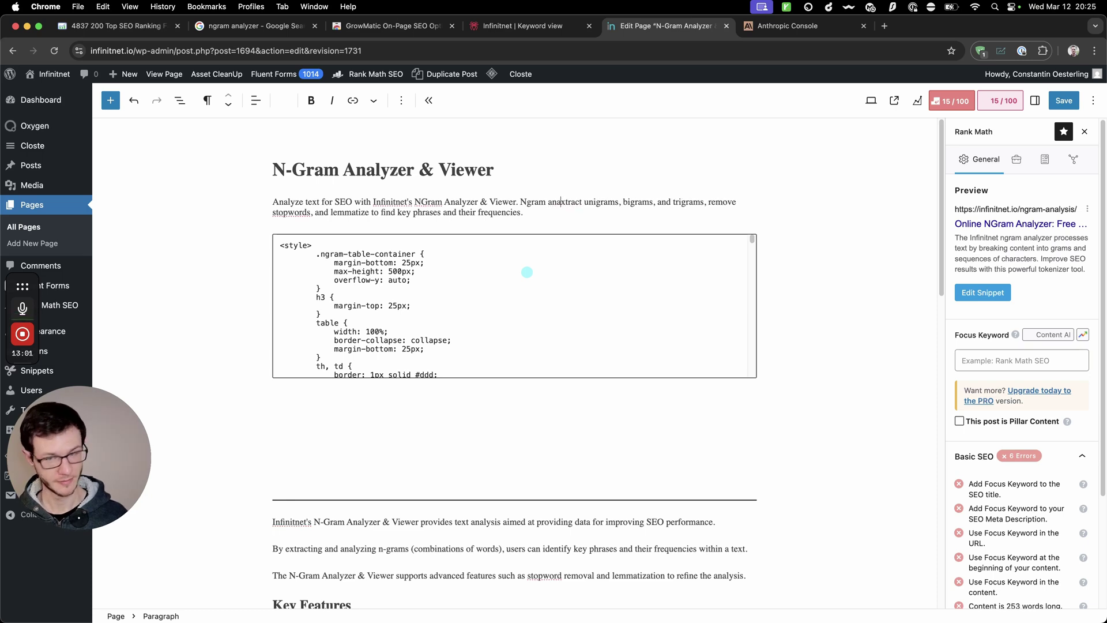
type("lysis to e")
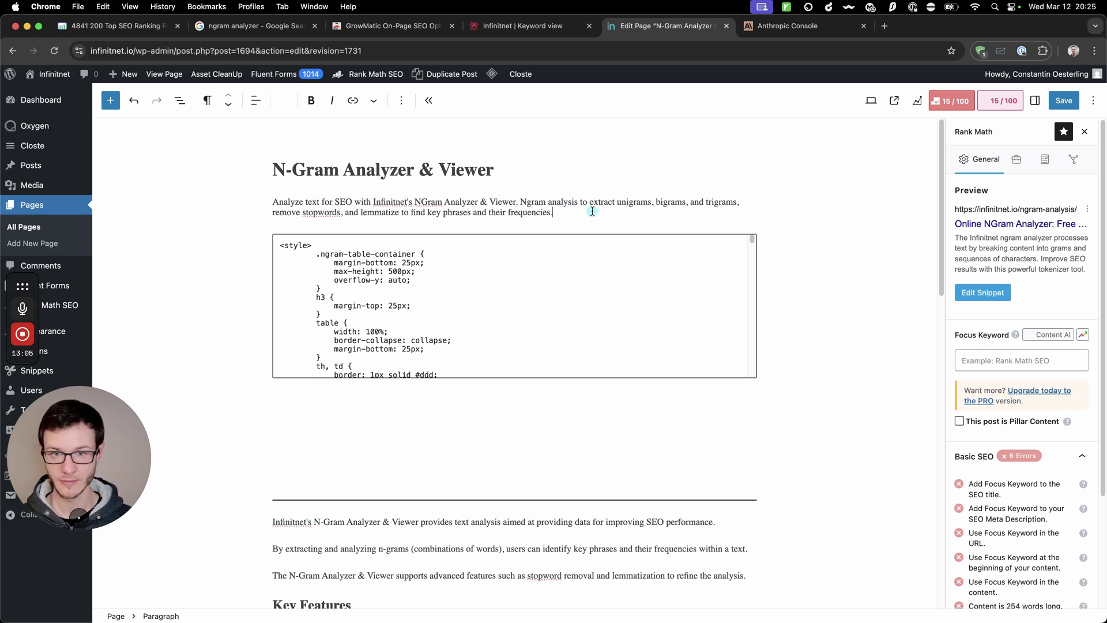
left_click(577, 204)
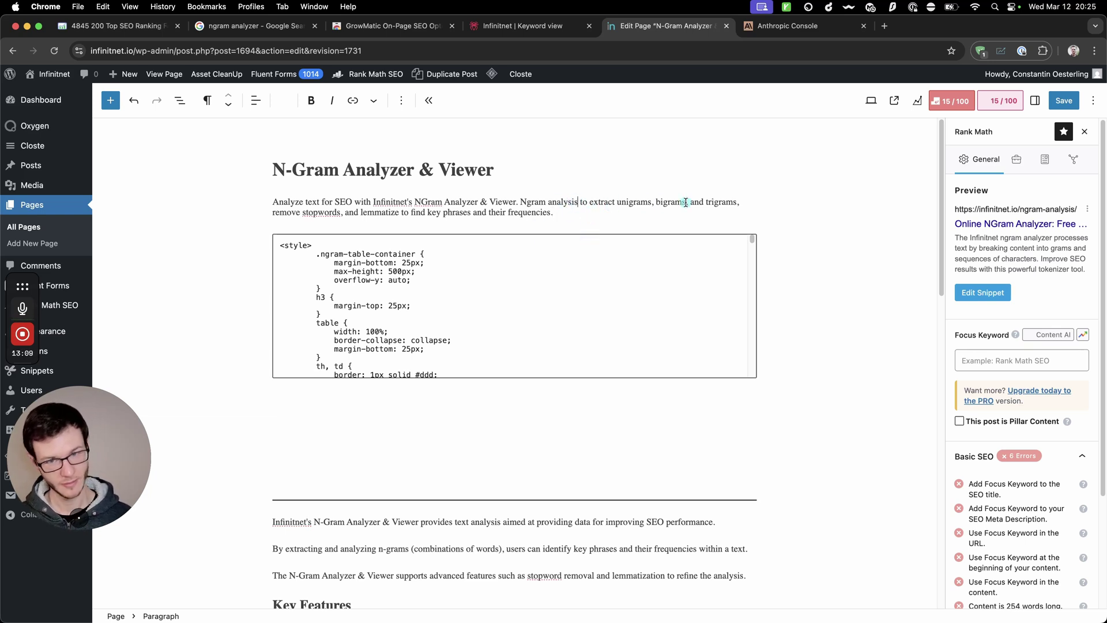
type("software")
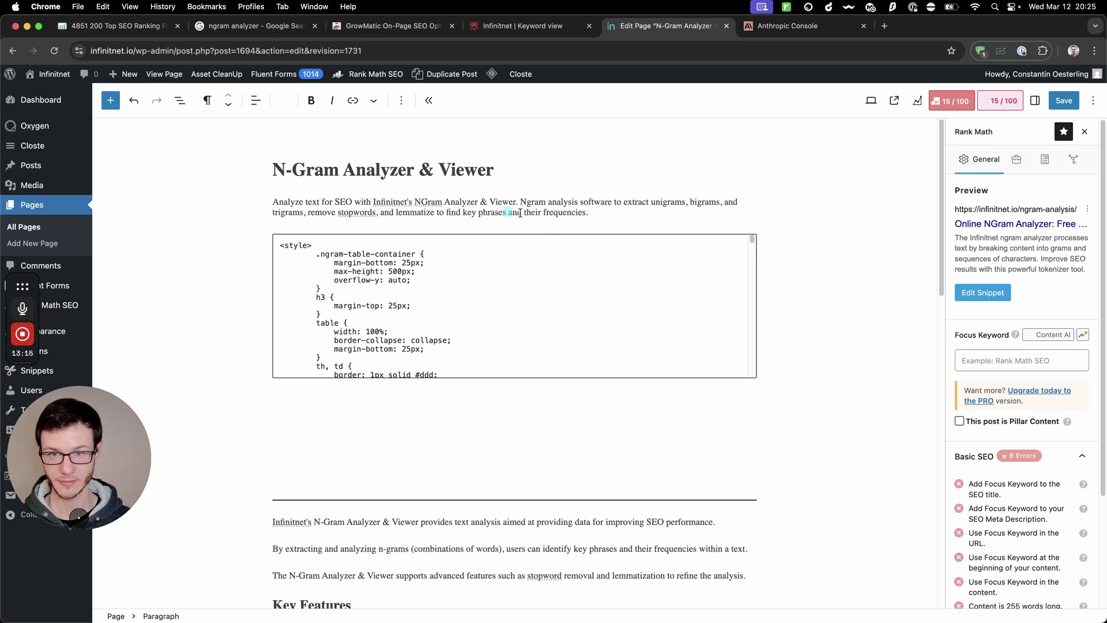
left_click(618, 214)
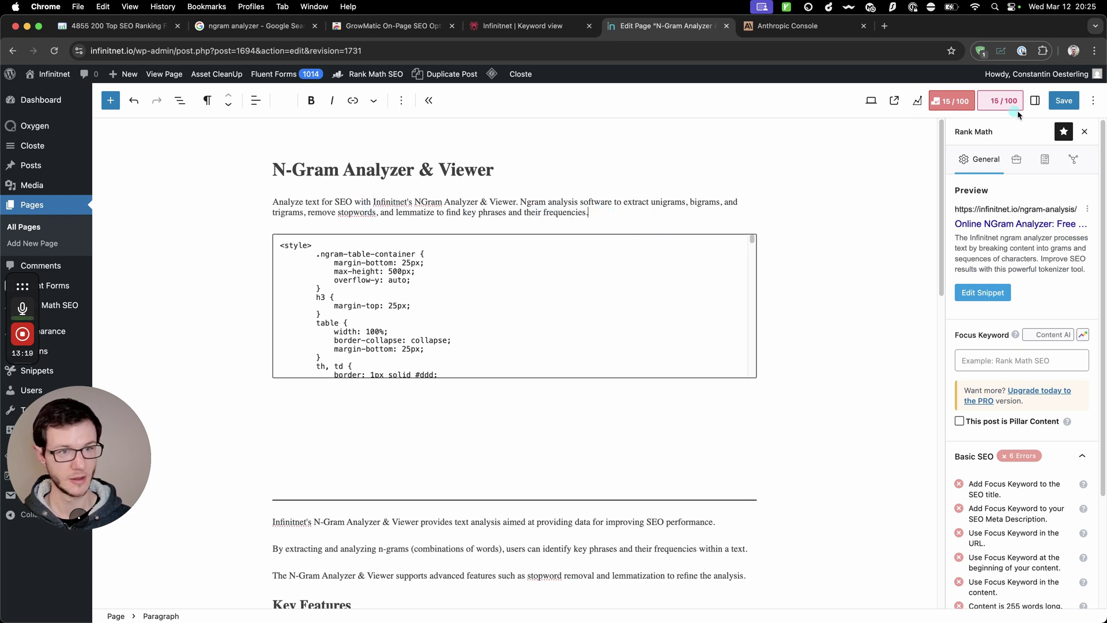
Save the page and reopen the GrowMatic optimizer, still showing 34%
left_click(1056, 105)
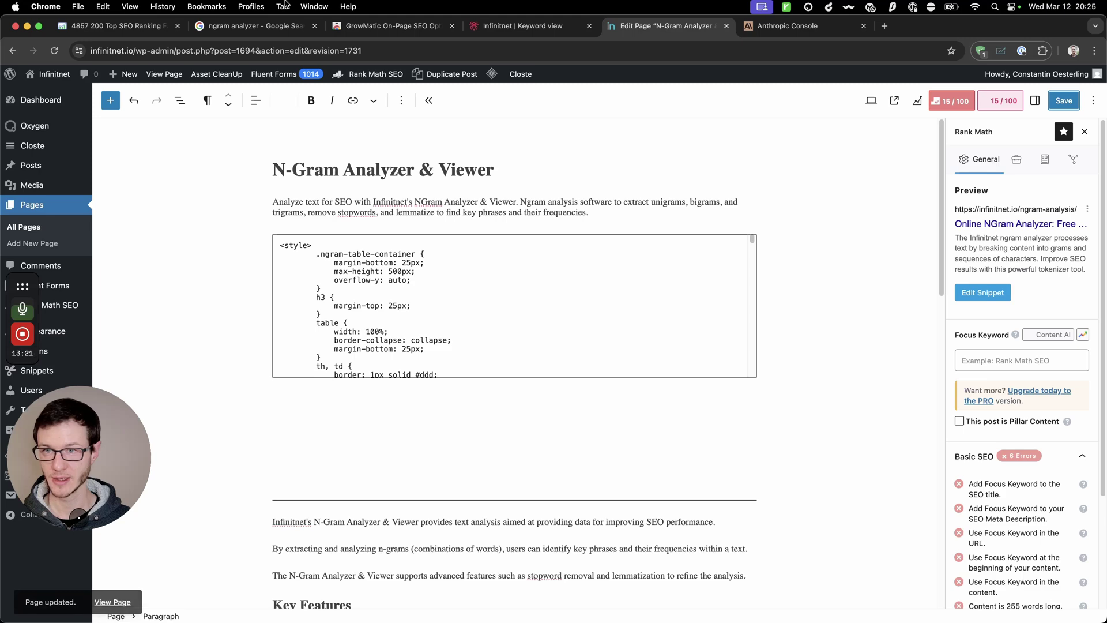
left_click(314, 6)
left_click(365, 240)
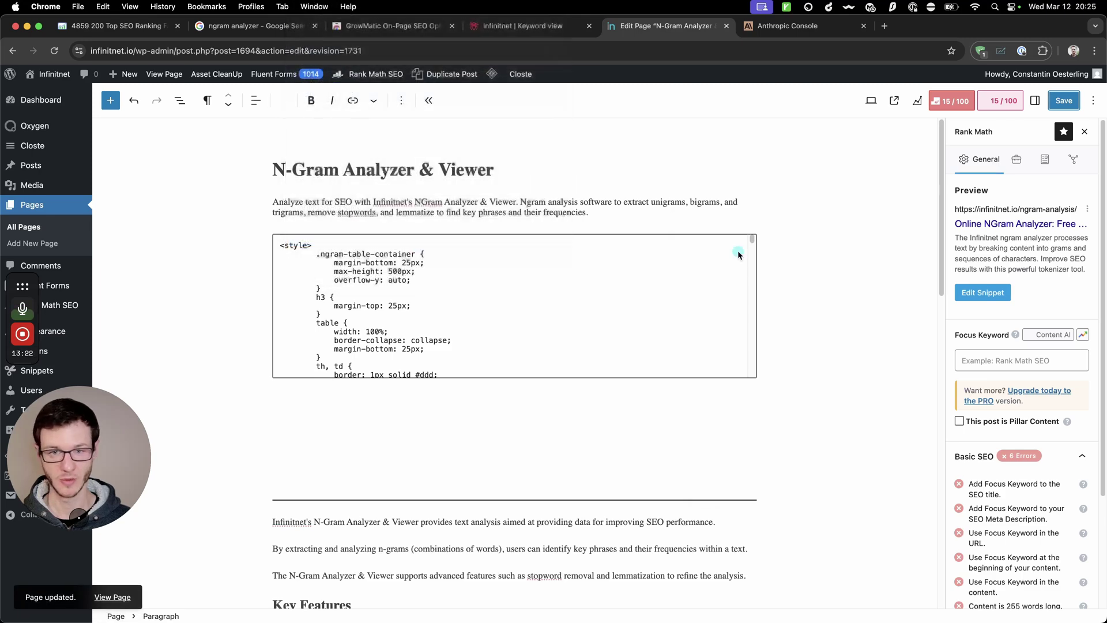
scroll(975, 306, "down", 10)
scroll(985, 312, "up", 15)
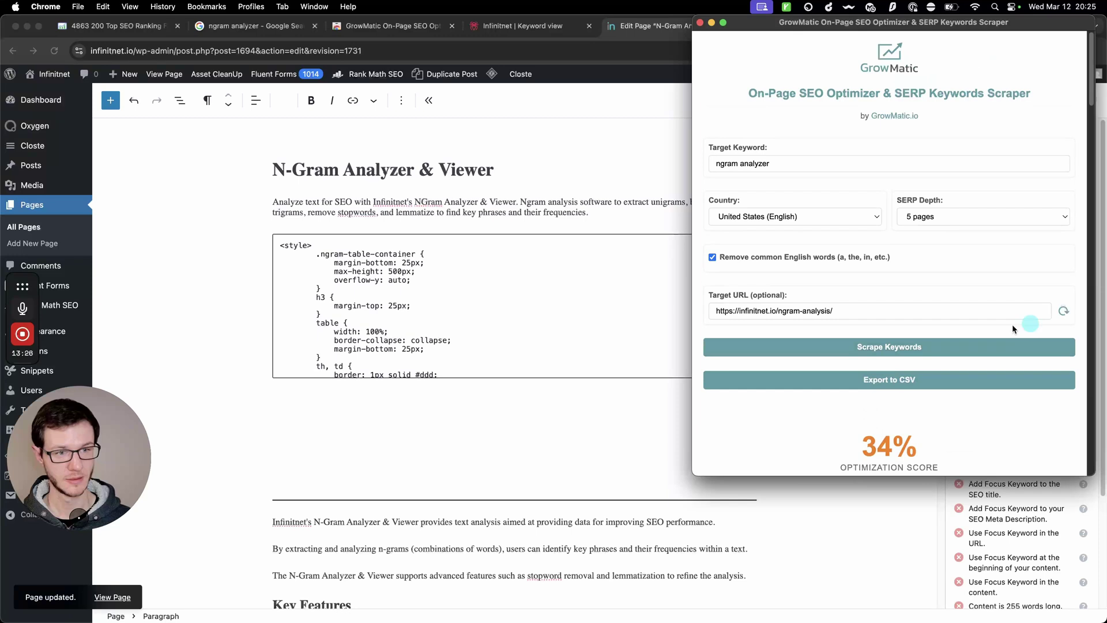
Rerun the GrowMatic analysis on the updated page and scroll through the n-gram results
left_click(974, 346)
scroll(806, 323, "down", 3)
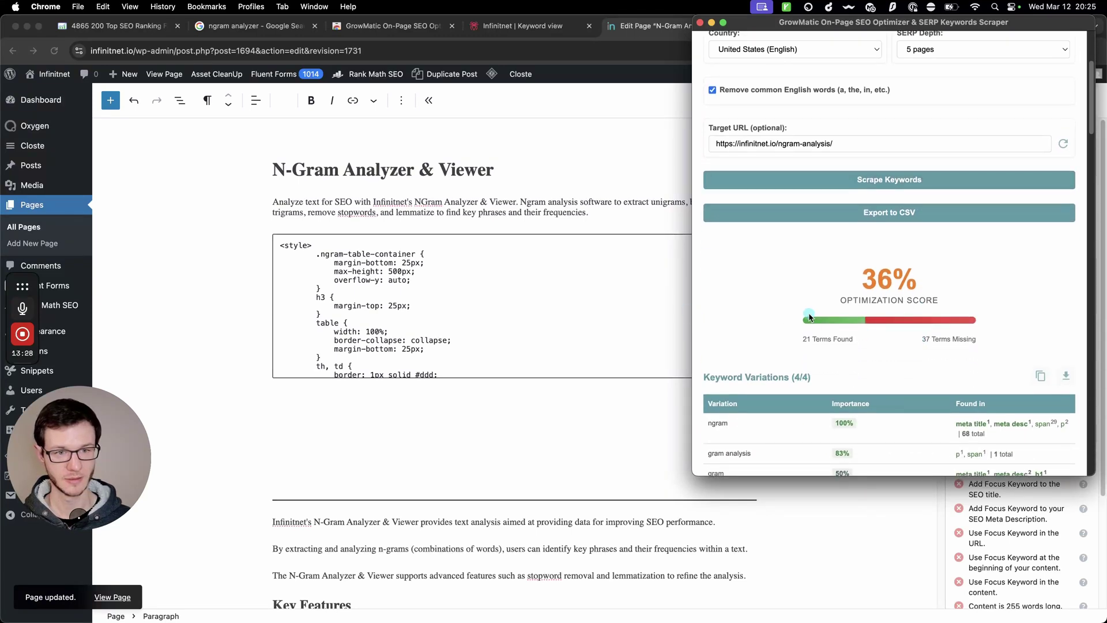
scroll(809, 317, "down", 10)
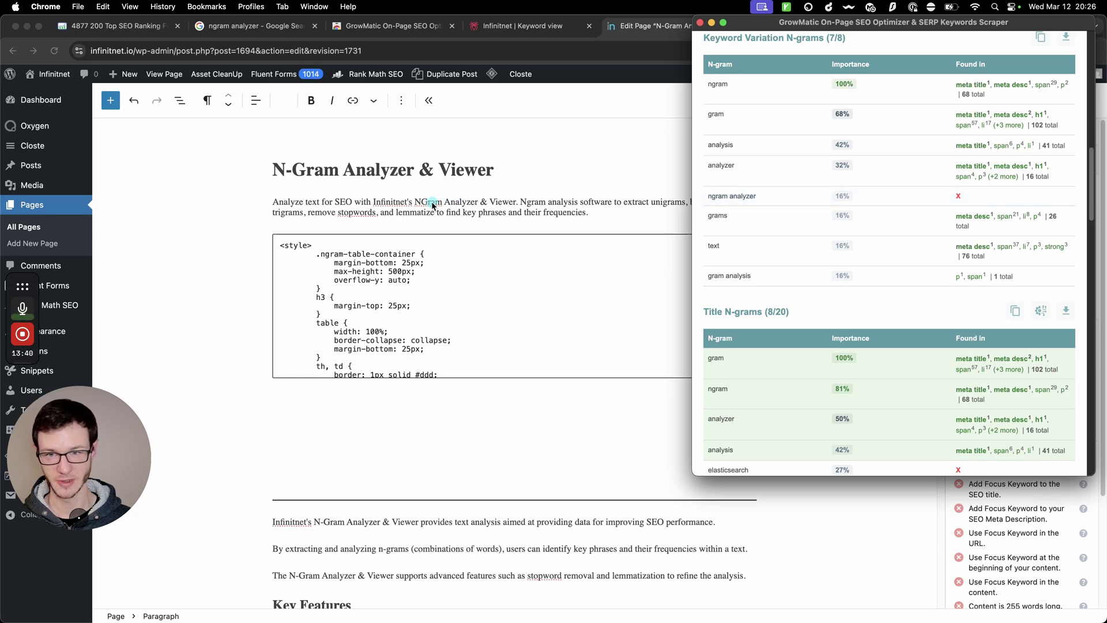
scroll(826, 252, "down", 20)
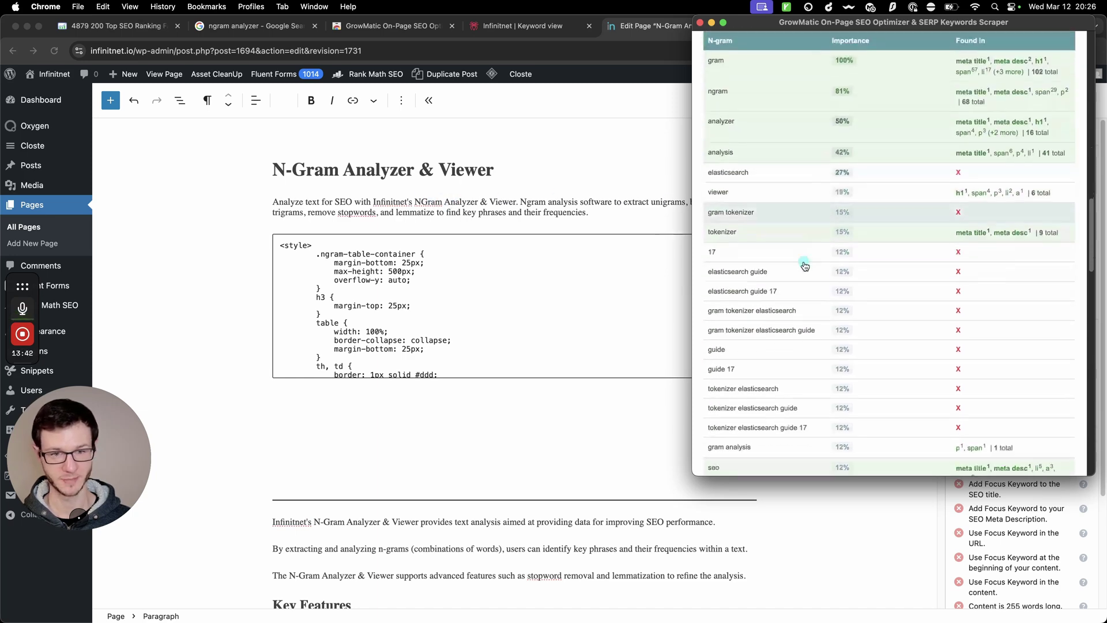
scroll(844, 291, "down", 5)
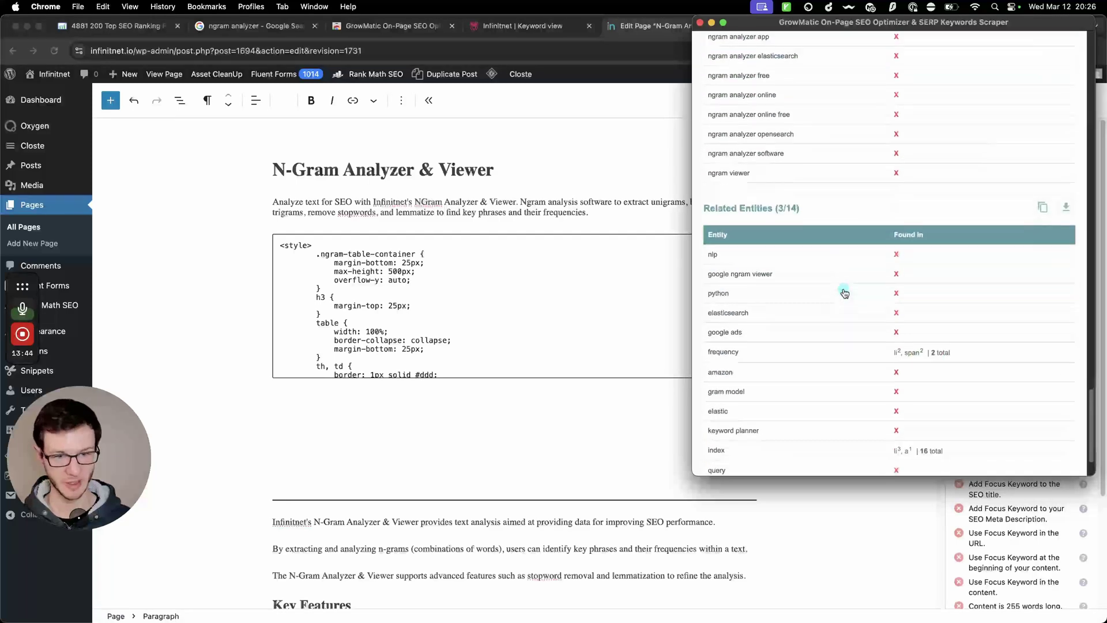
scroll(864, 294, "up", 20)
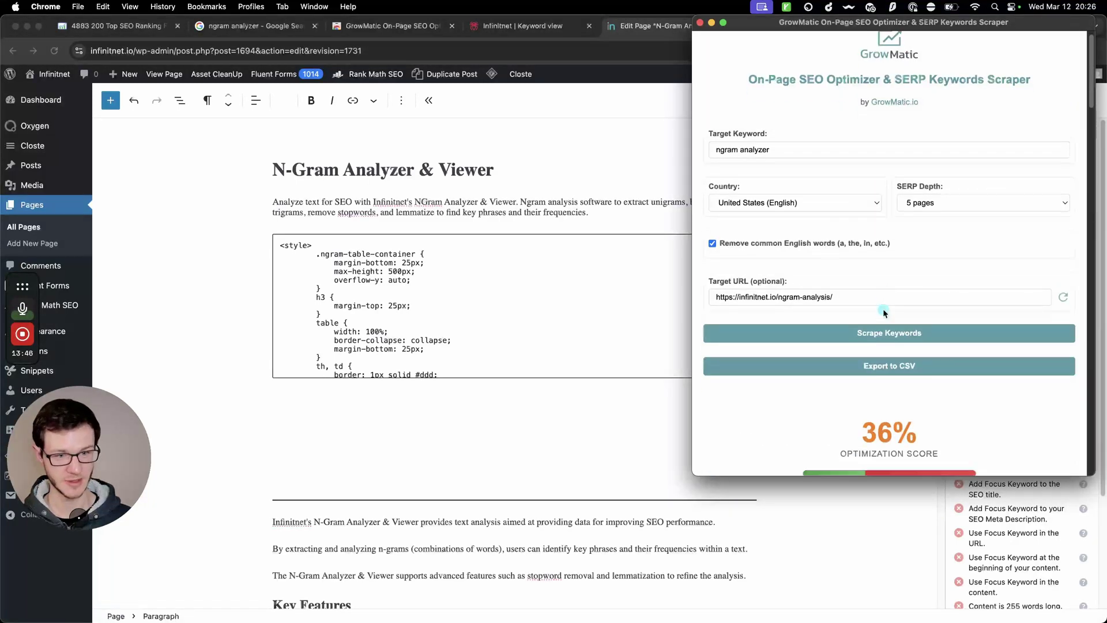
scroll(883, 309, "down", 10)
scroll(765, 295, "down", 15)
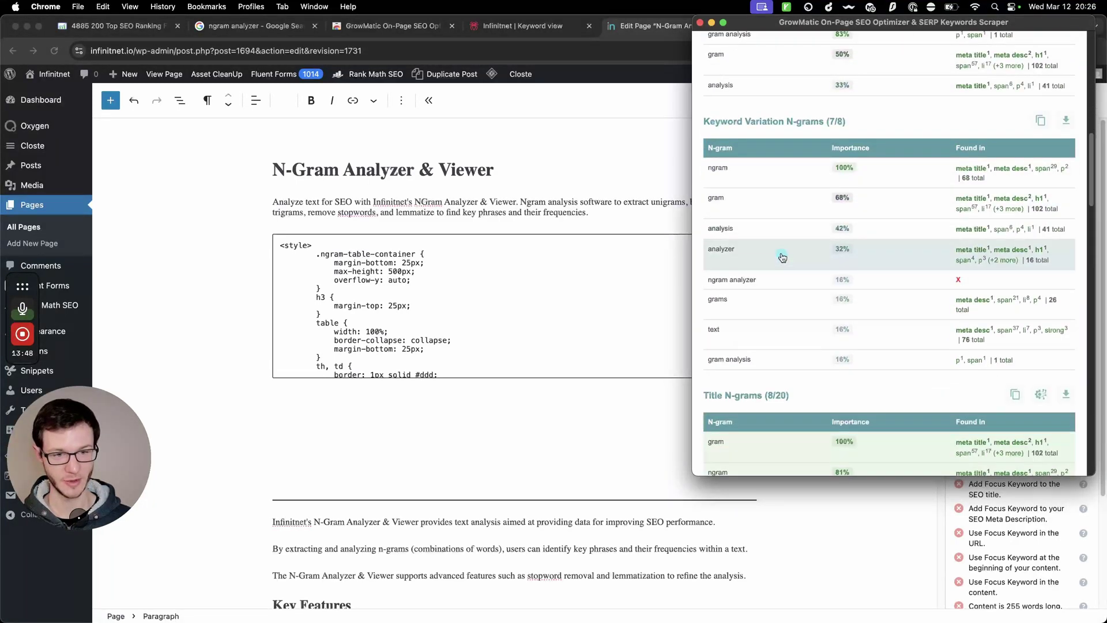
scroll(798, 254, "down", 6)
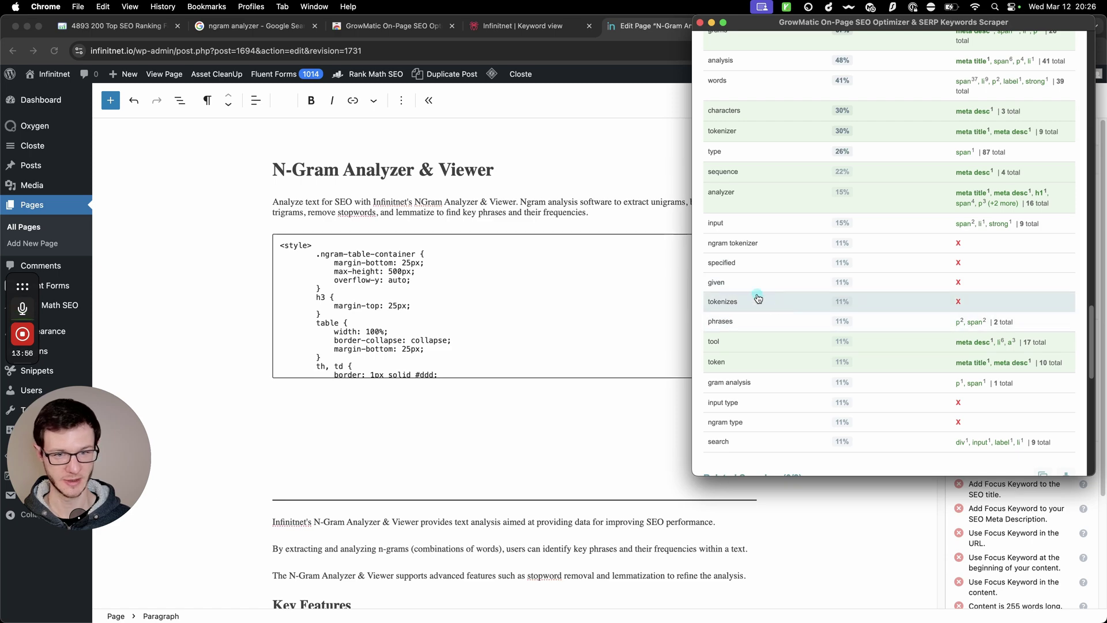
scroll(808, 328, "down", 10)
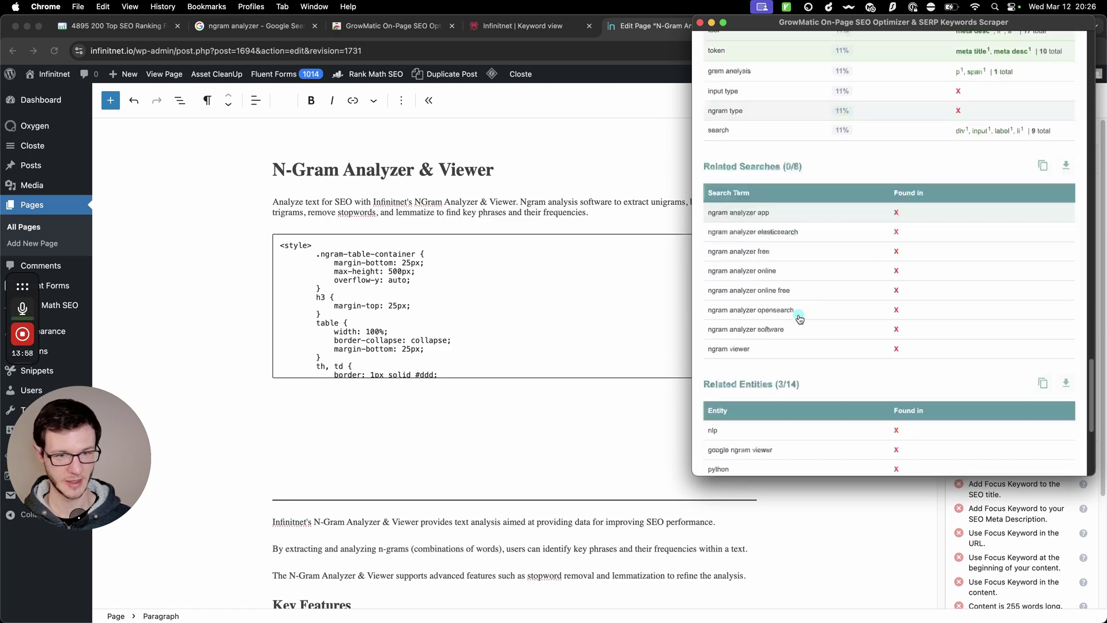
scroll(819, 283, "up", 15)
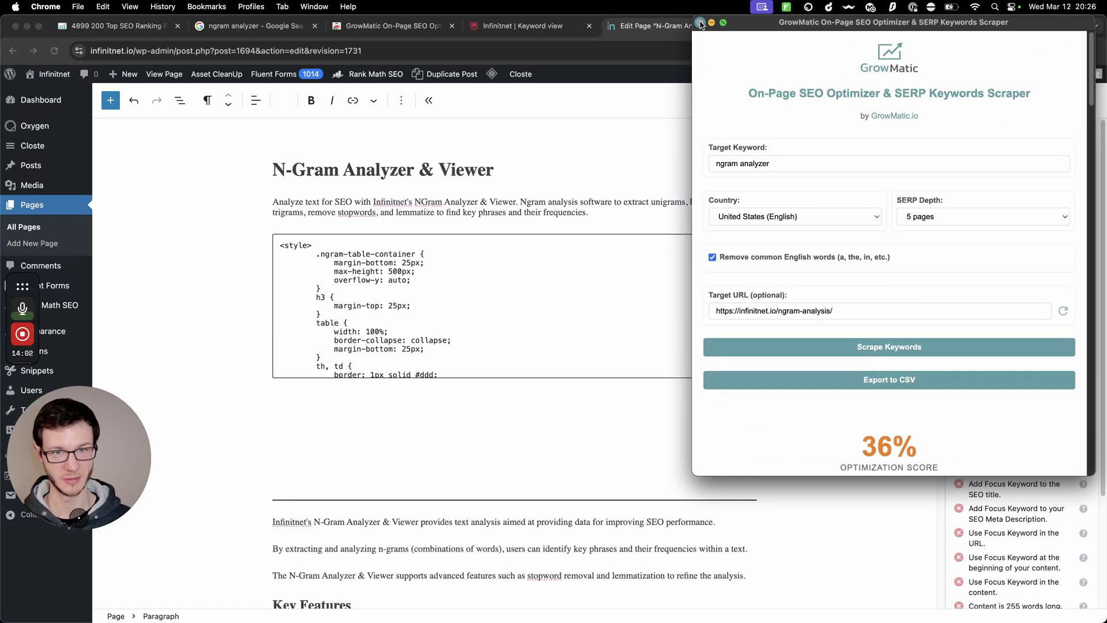
scroll(830, 226, "down", 8)
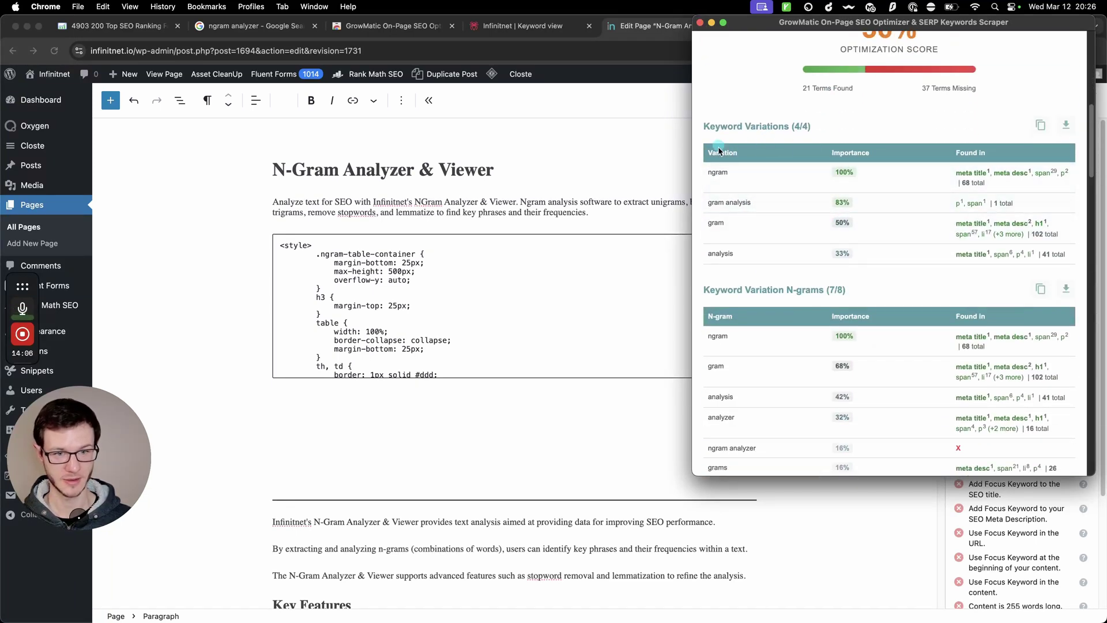
scroll(775, 213, "down", 3)
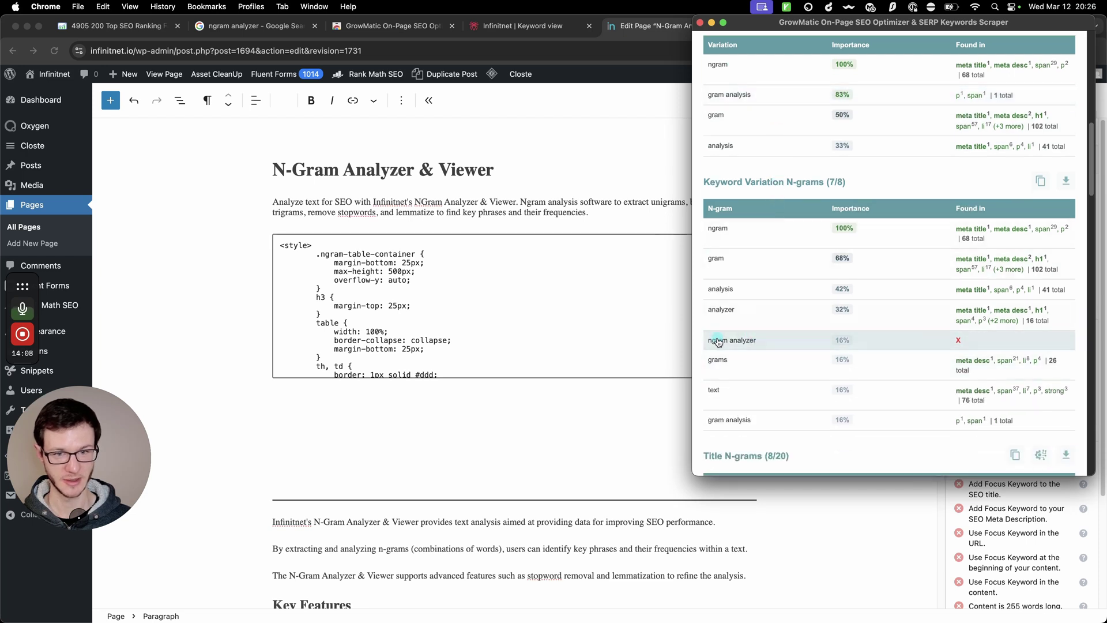
Copy 'ngram analyzer' from the Keyword Variation N-grams table and close GrowMatic
left_click_drag(708, 344, 780, 344)
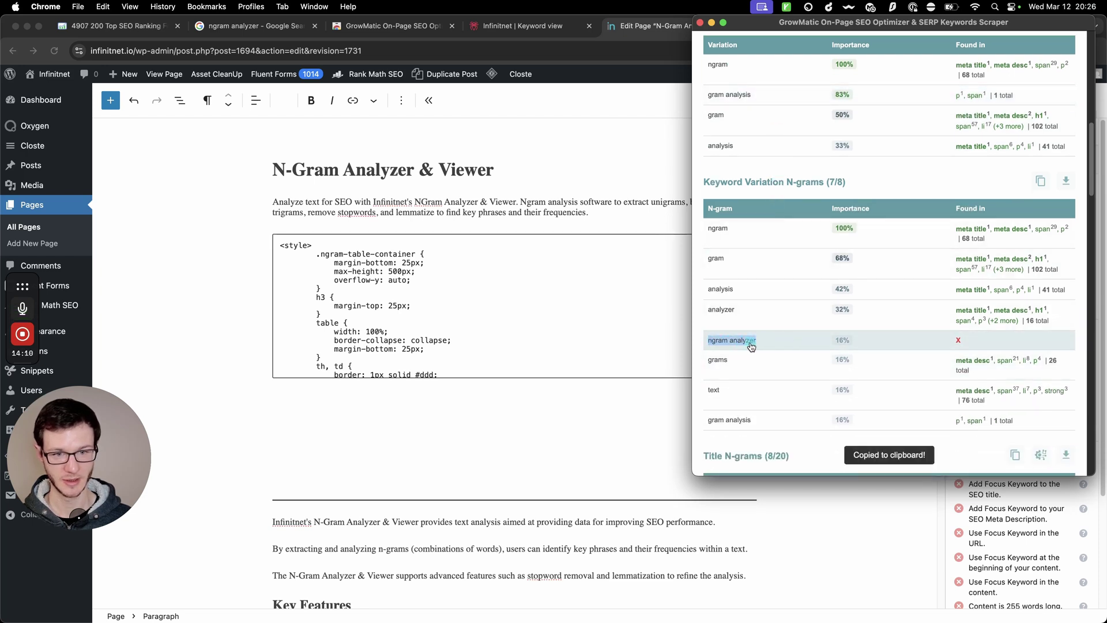
left_click(770, 347)
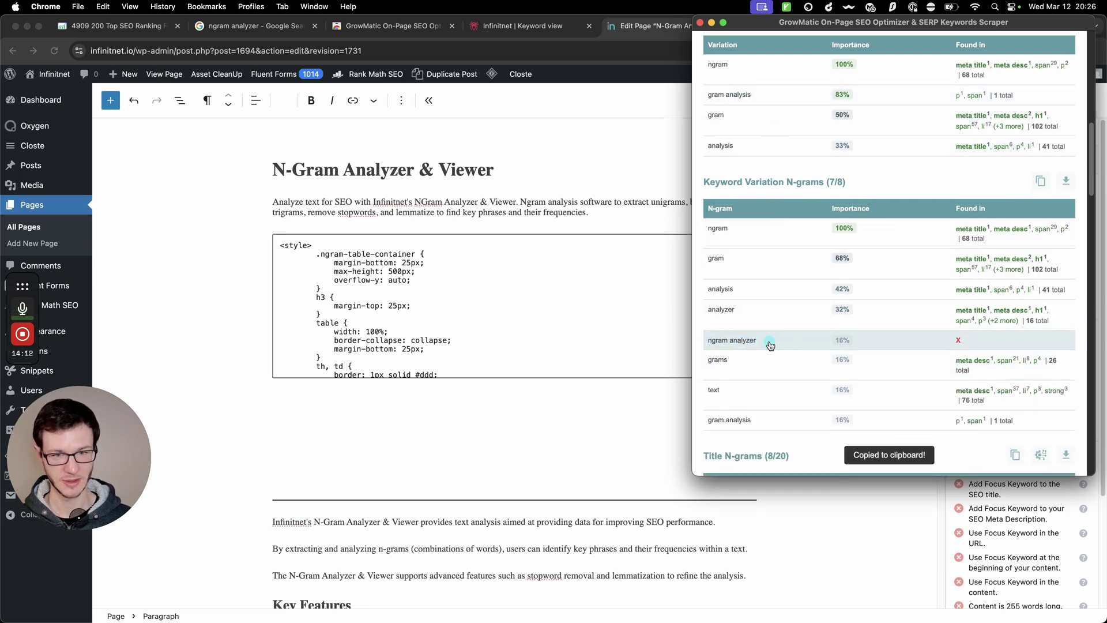
left_click(700, 23)
Review the SEO title in Rank Math's Edit Snippet editor, then close it
left_click(974, 295)
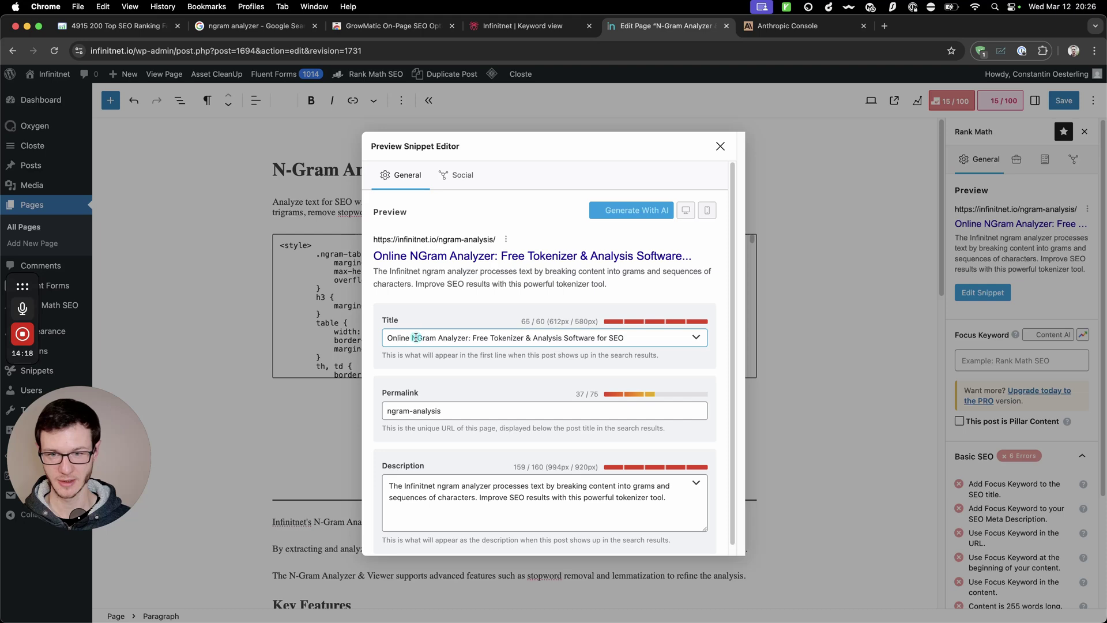
left_click(415, 337)
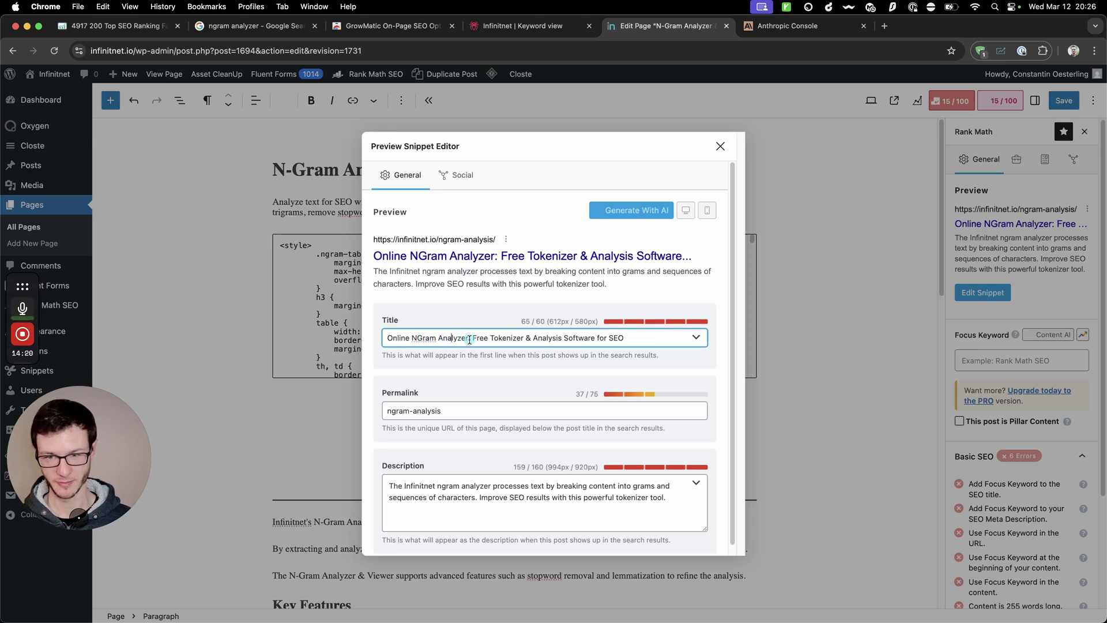
left_click(473, 338)
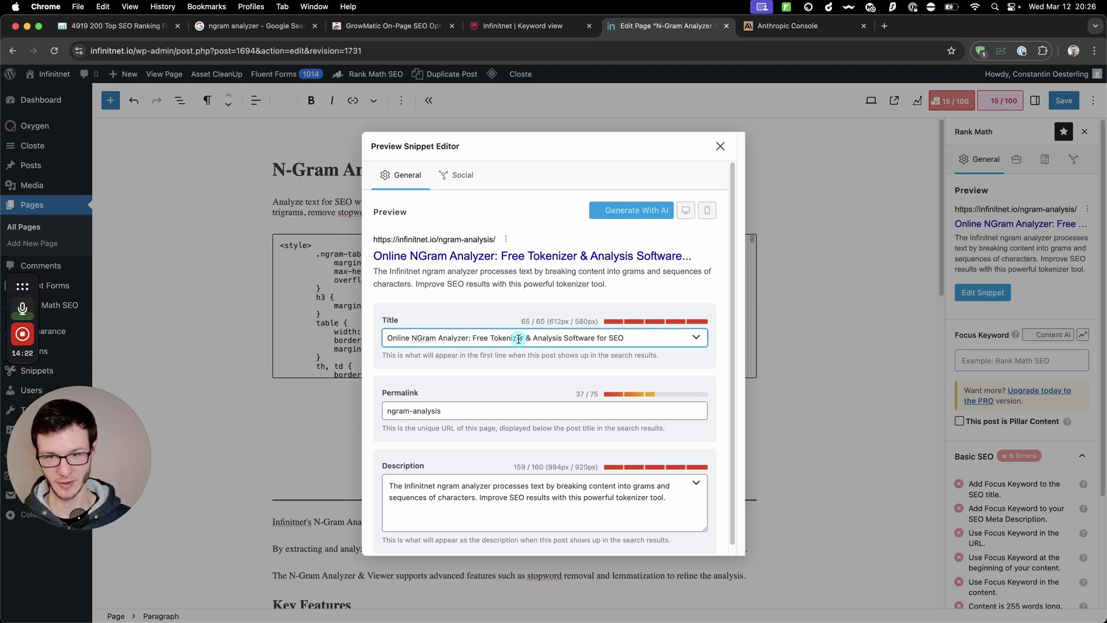
left_click(720, 146)
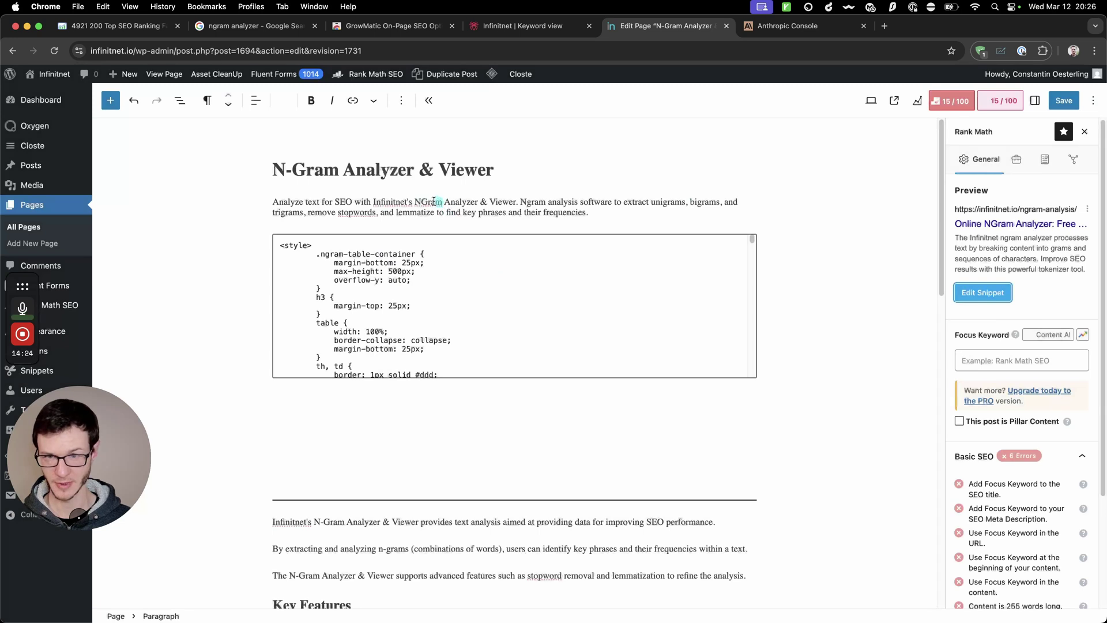
left_click_drag(414, 201, 487, 205)
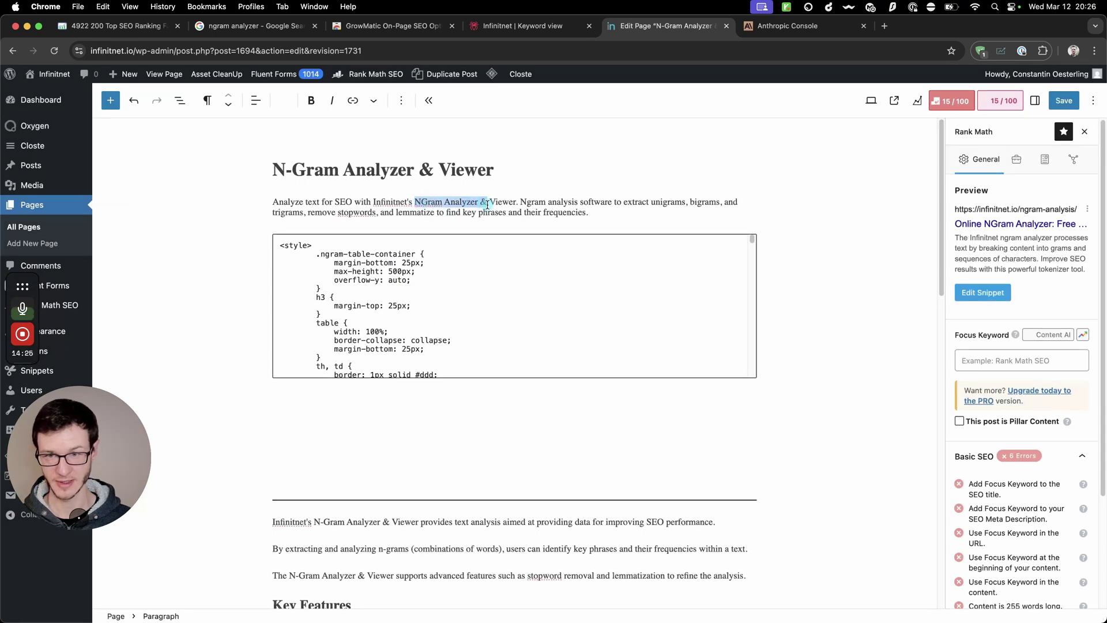
left_click(546, 208)
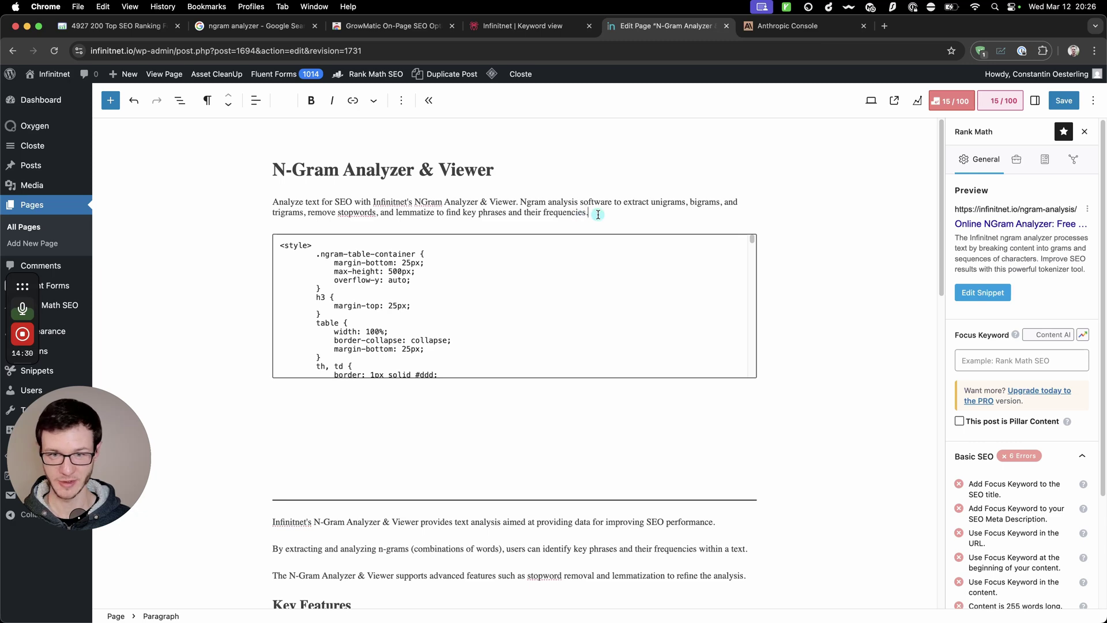
Delete the empty trailing paragraph block and save the page
scroll(863, 300, "down", 10)
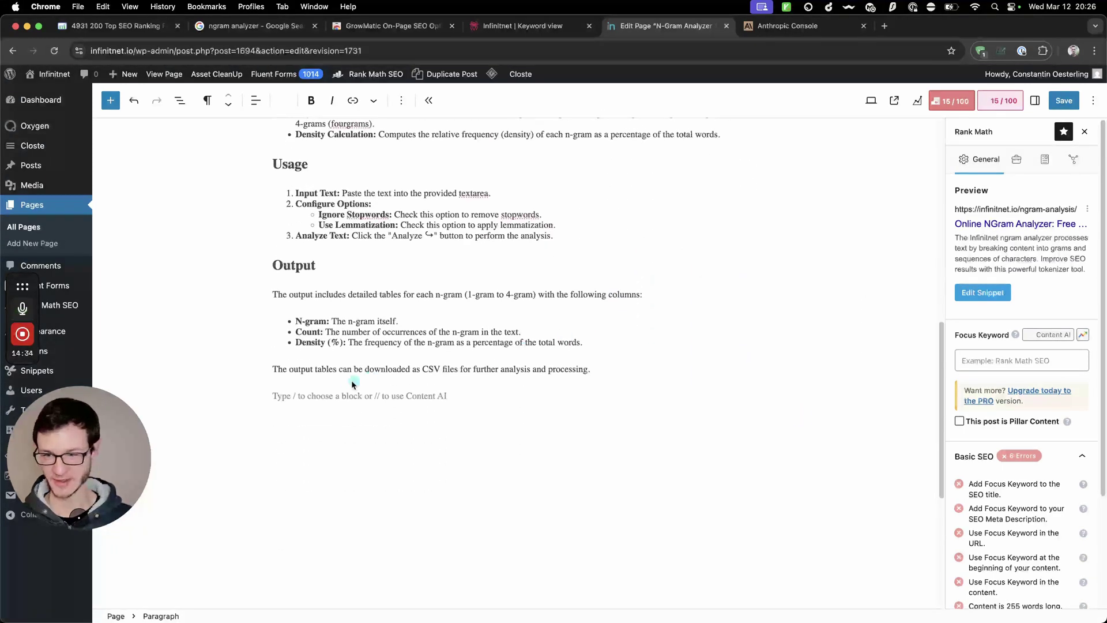
left_click(428, 394)
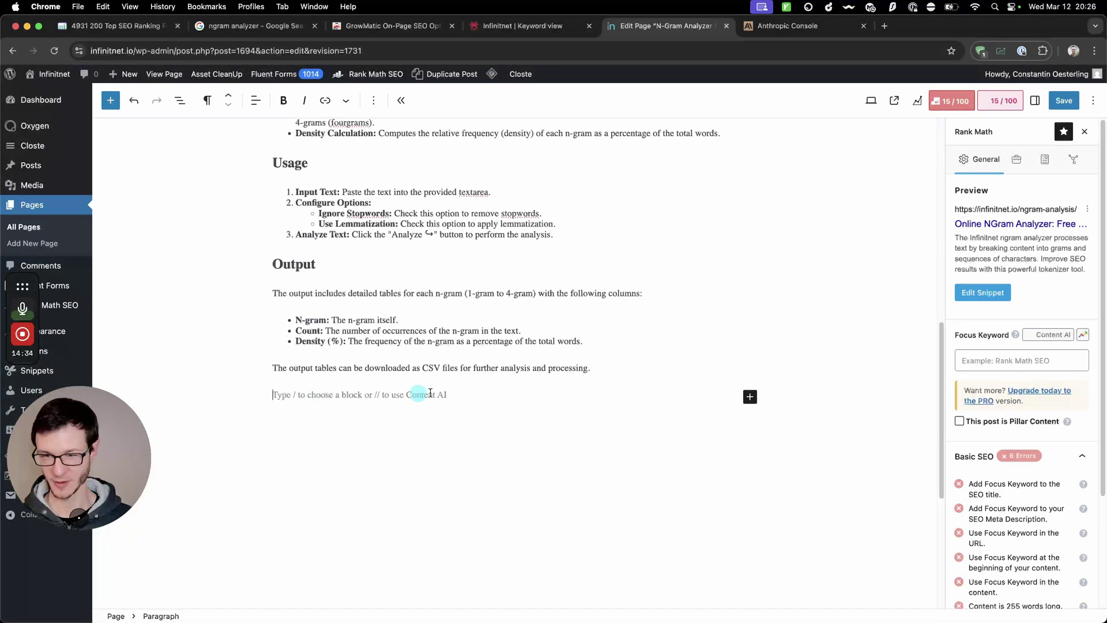
key("BackSpace")
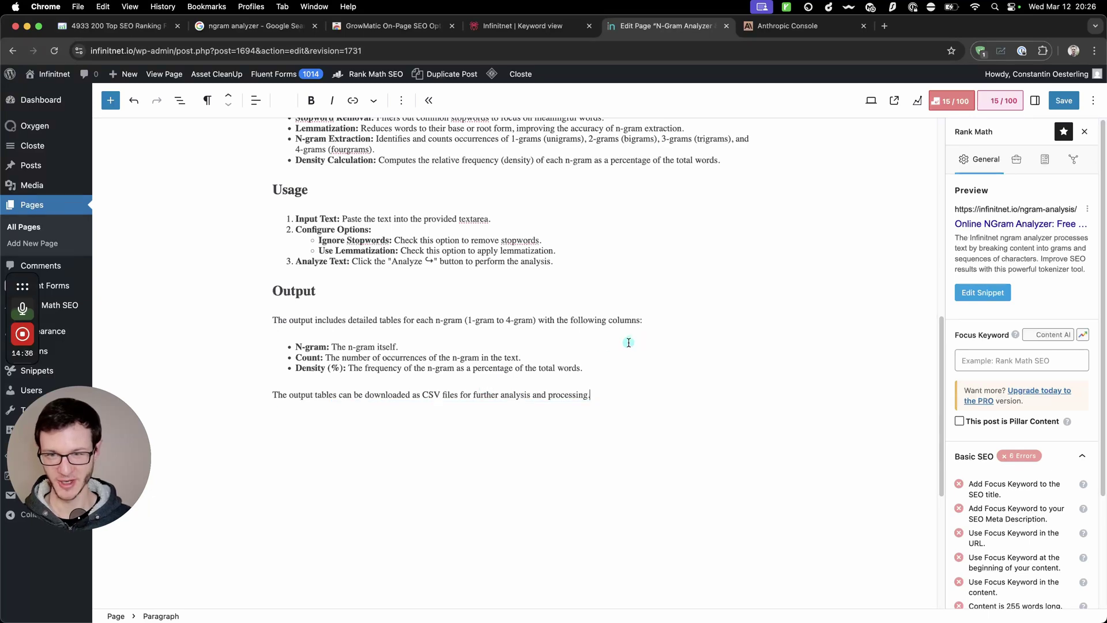
scroll(629, 342, "up", 10)
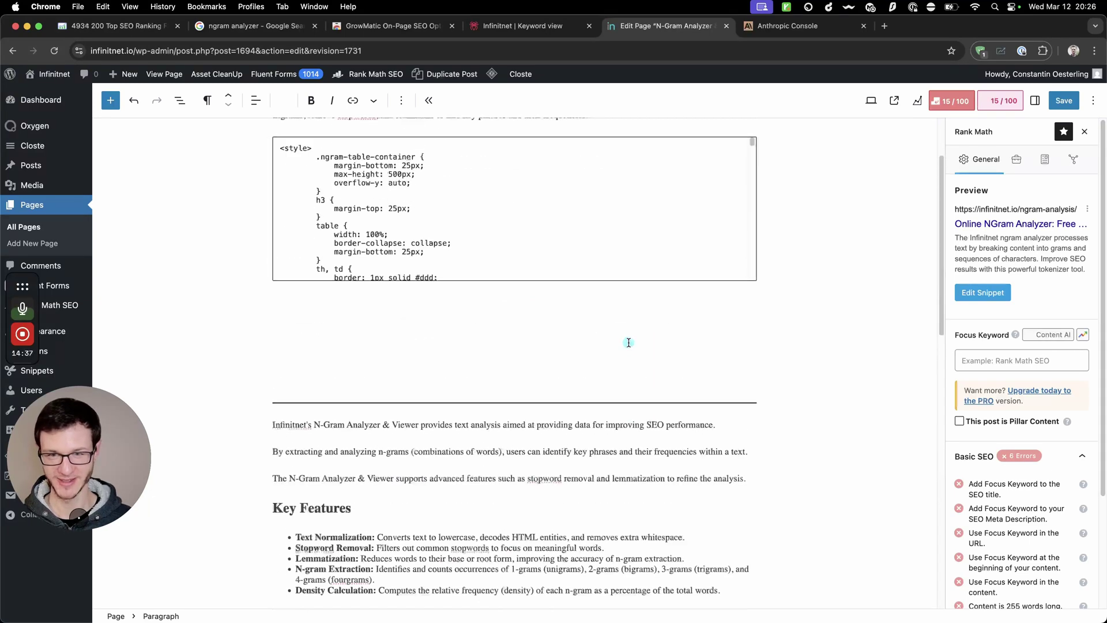
left_click(1060, 101)
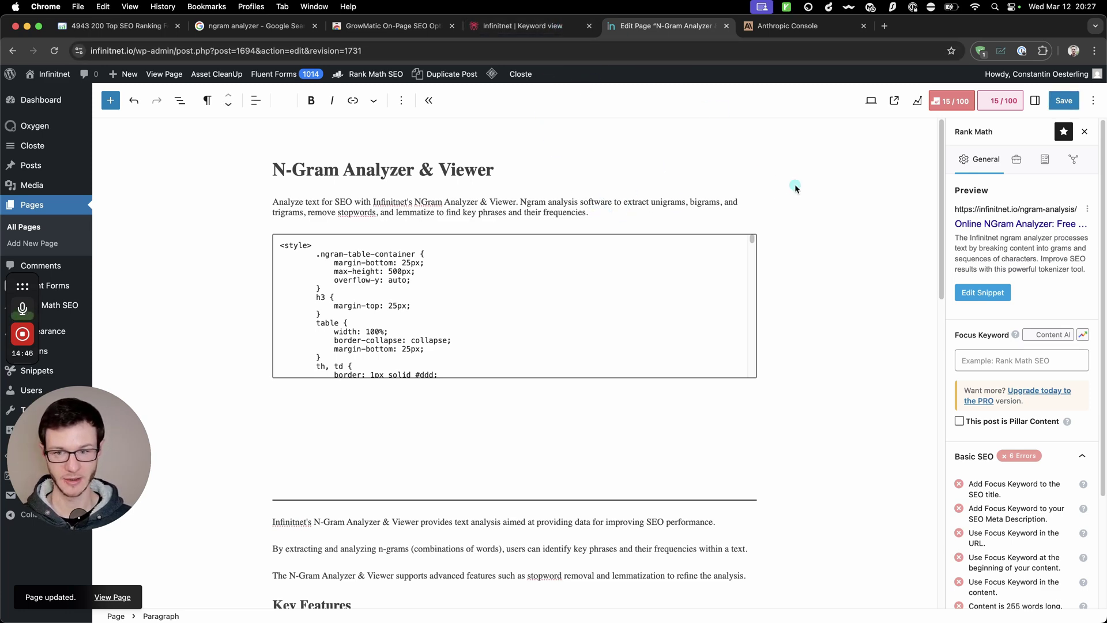
Show the page's publishing details under the Settings sidebar's Page tab
scroll(795, 184, "down", 5)
scroll(830, 226, "up", 5)
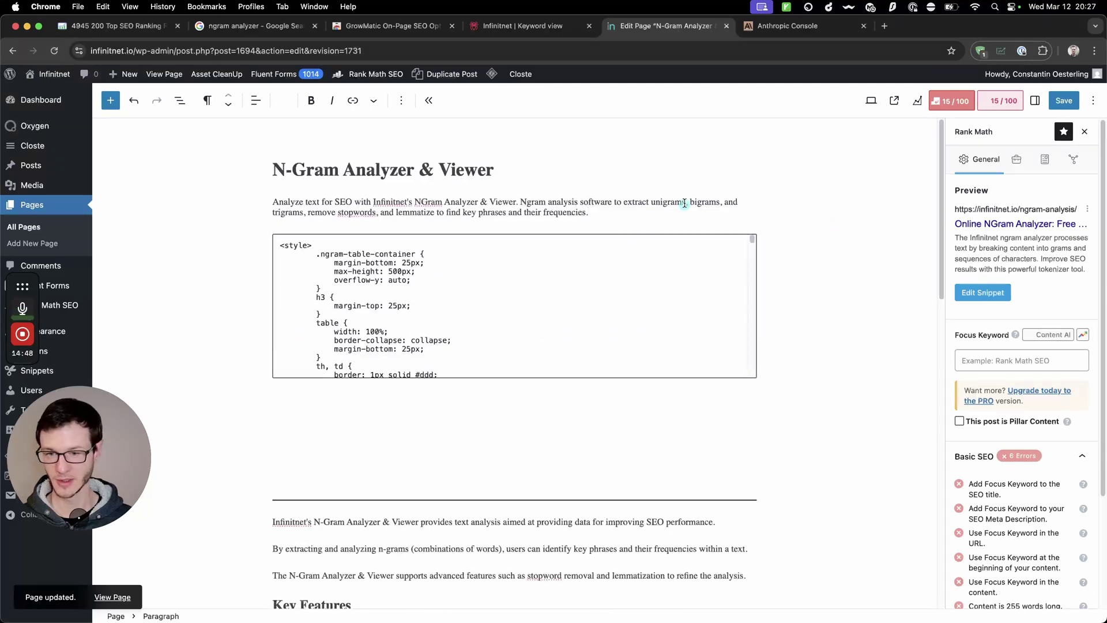
left_click(602, 217)
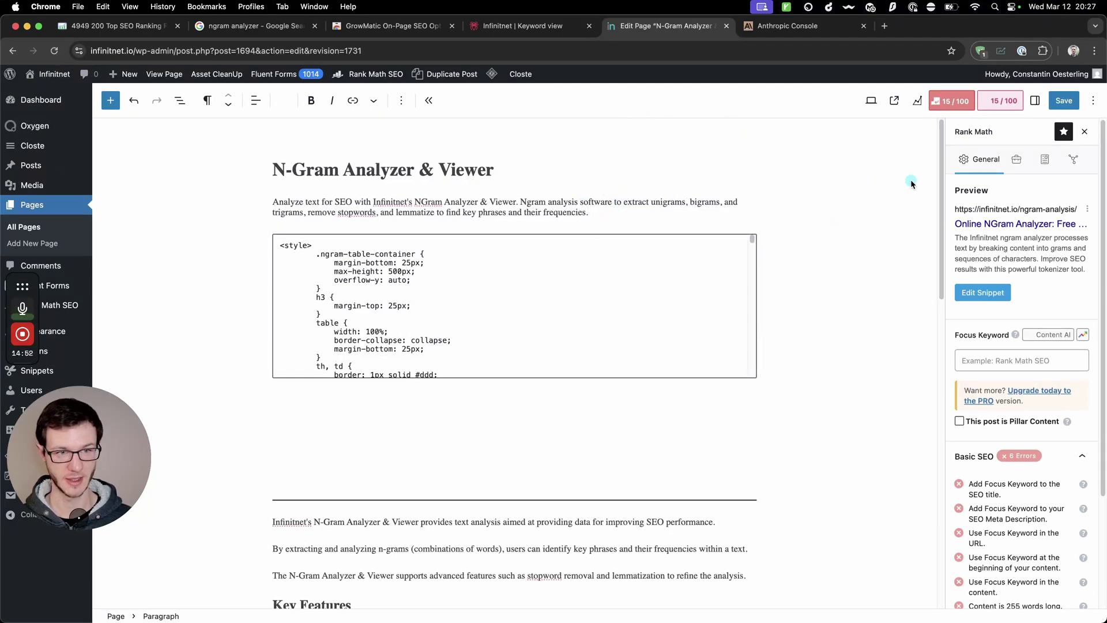
left_click(1035, 100)
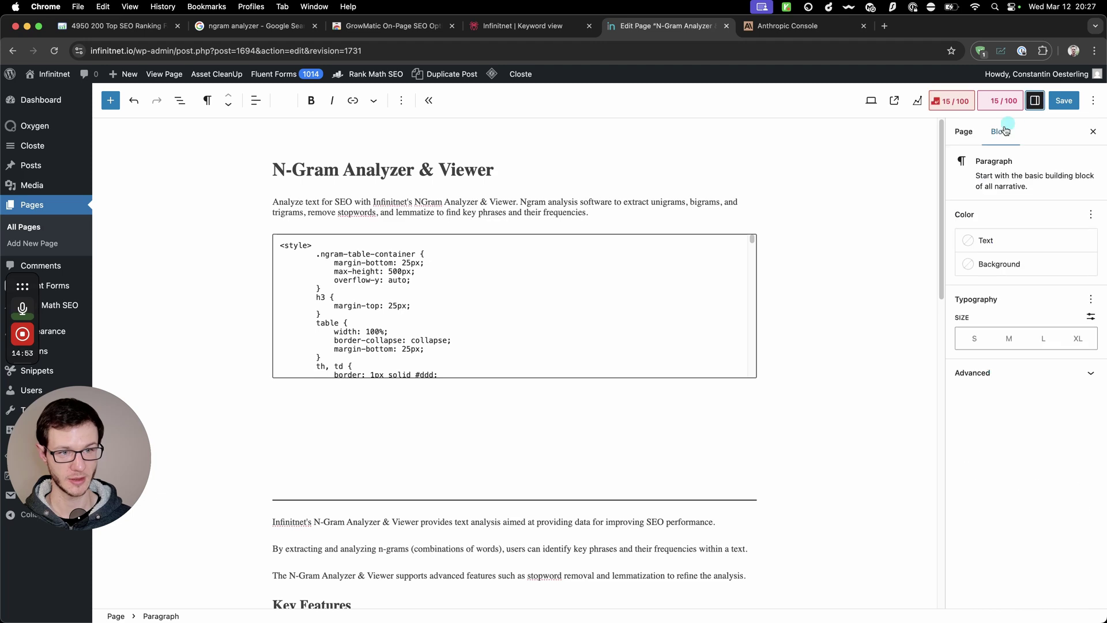
left_click(972, 136)
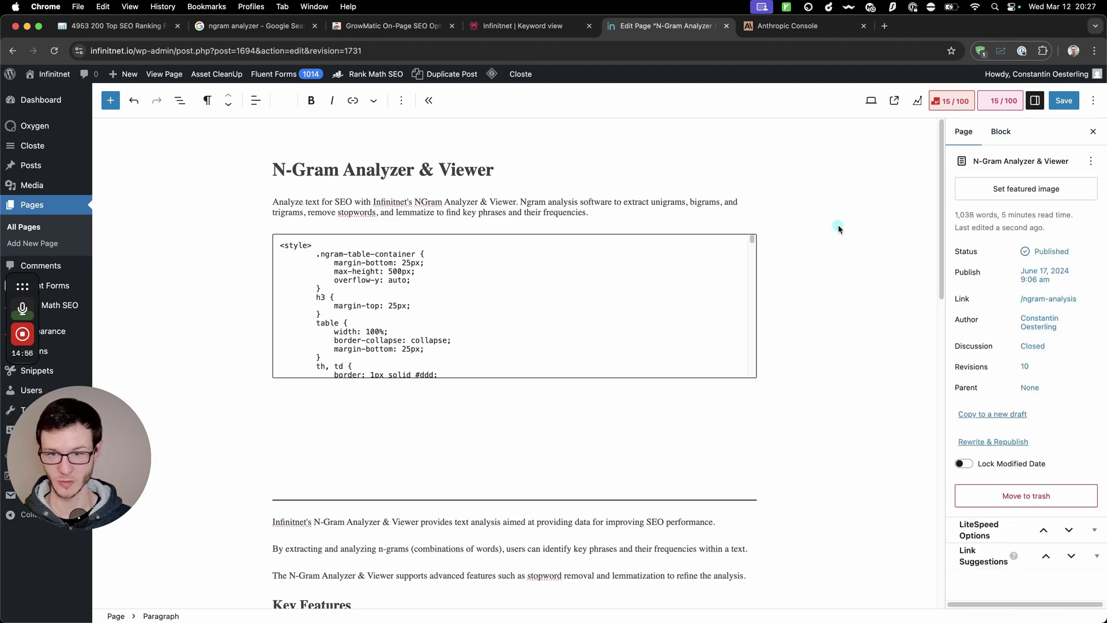
scroll(818, 299, "down", 4)
scroll(818, 300, "up", 4)
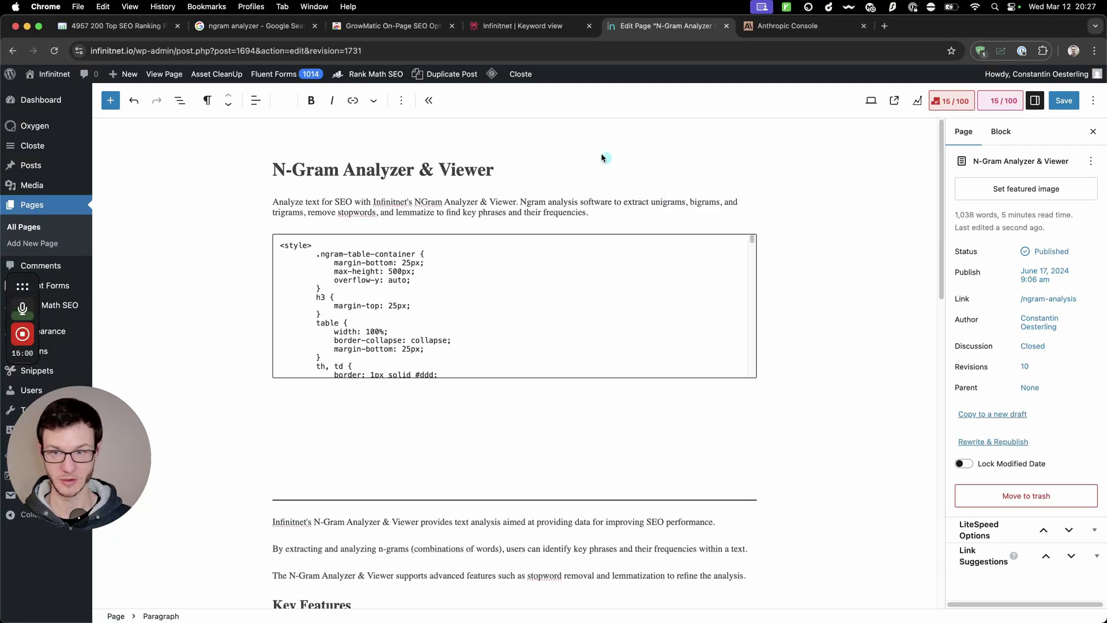
left_click(533, 26)
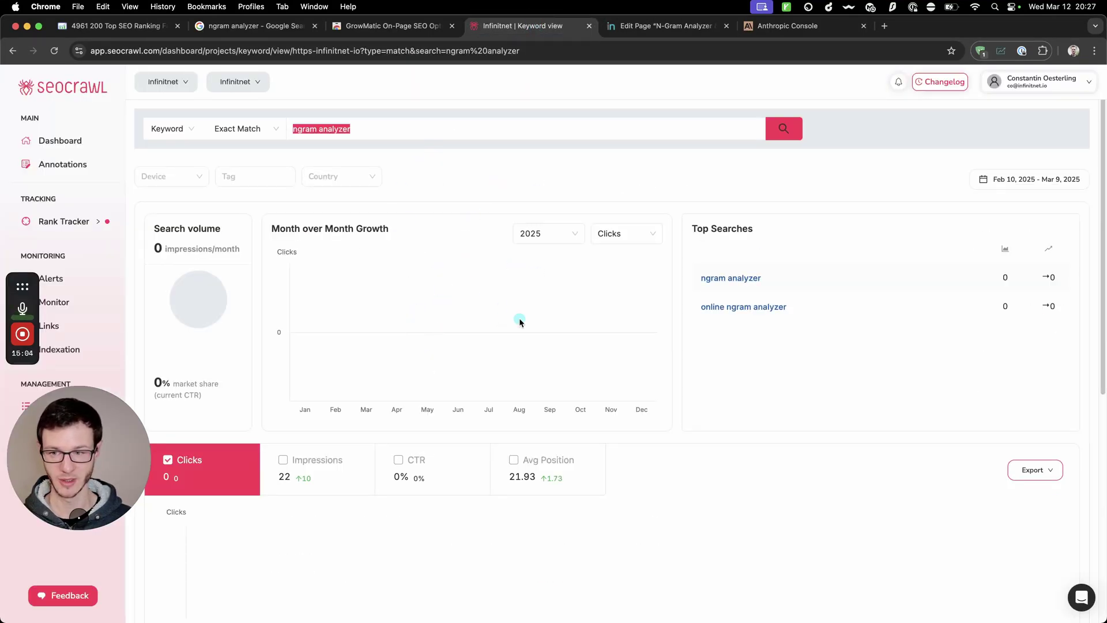
Open Seocrawl's 'ngram analyzer' keyword stats (average position 21.93), then return to the editor tab
scroll(519, 318, "down", 6)
scroll(572, 340, "up", 5)
scroll(514, 390, "down", 5)
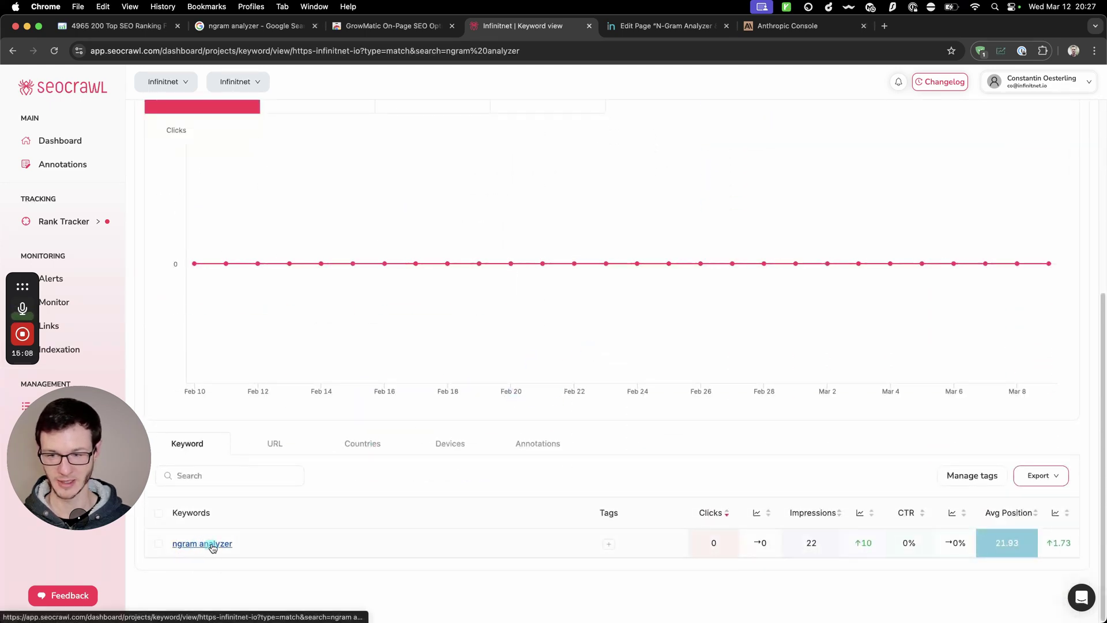
left_click(214, 543)
key("ctrl+Tab")
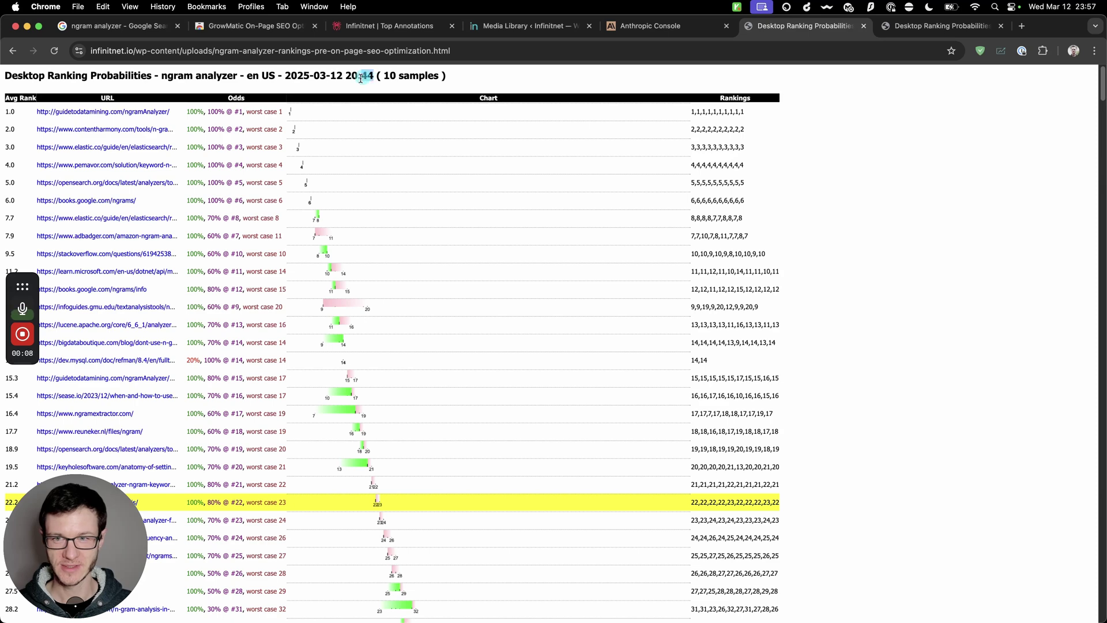
left_click_drag(359, 78, 348, 82)
double_click(349, 77)
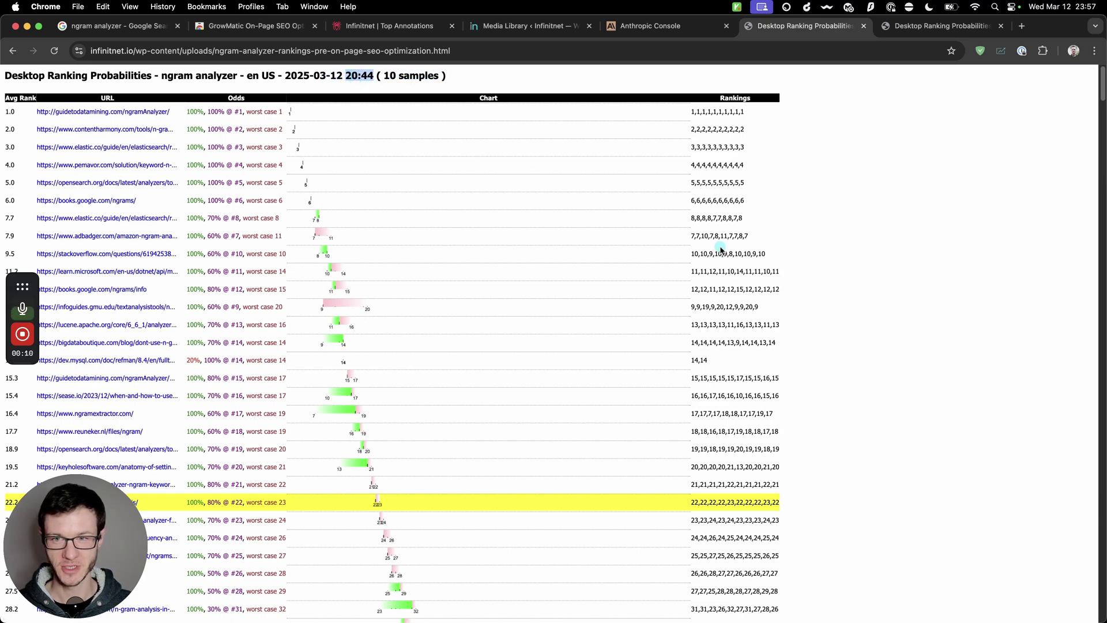
left_click(807, 255)
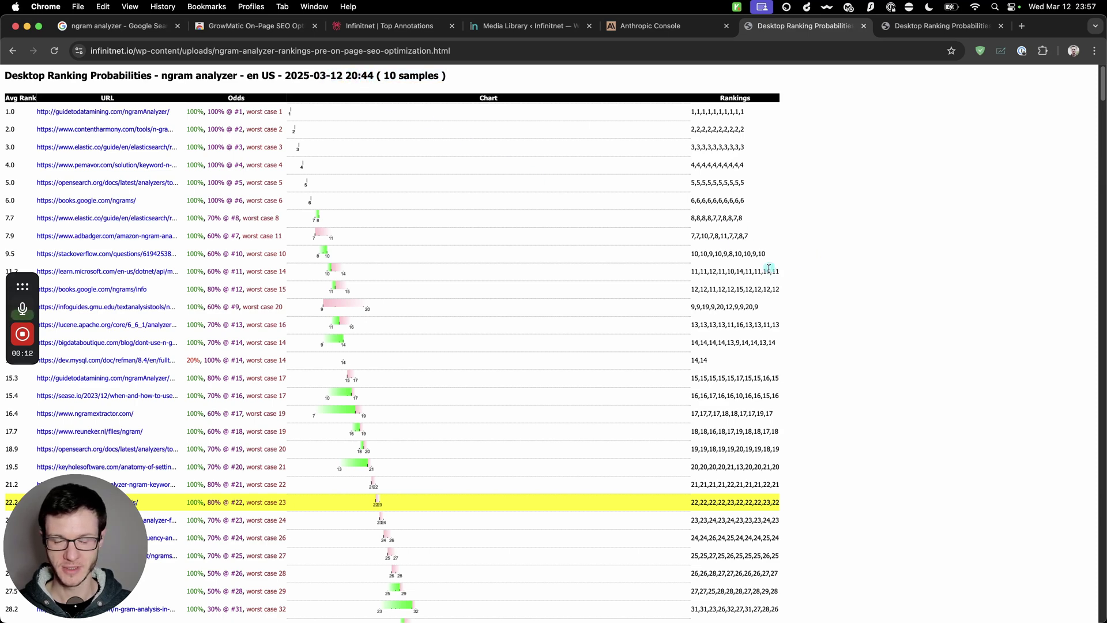
scroll(769, 269, "down", 4)
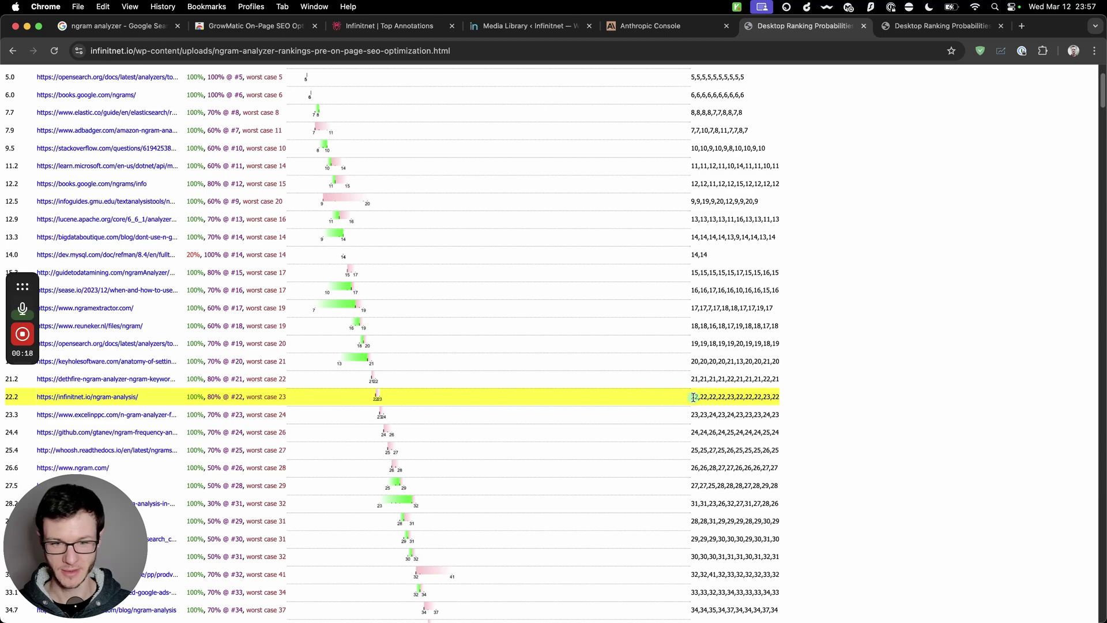
left_click(81, 415)
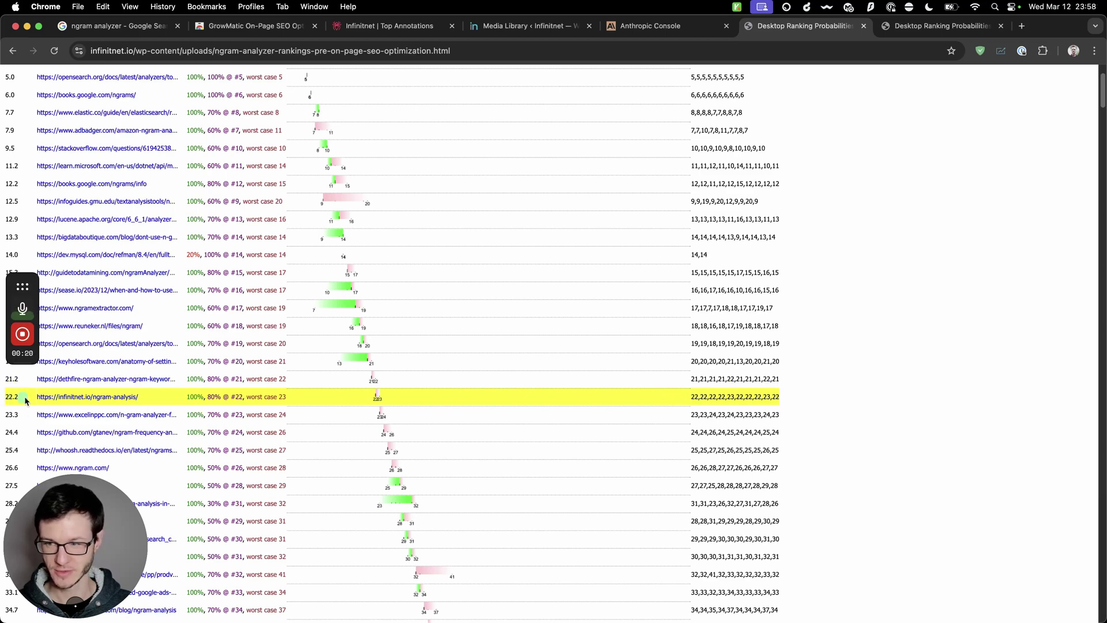
left_click_drag(693, 396, 776, 396)
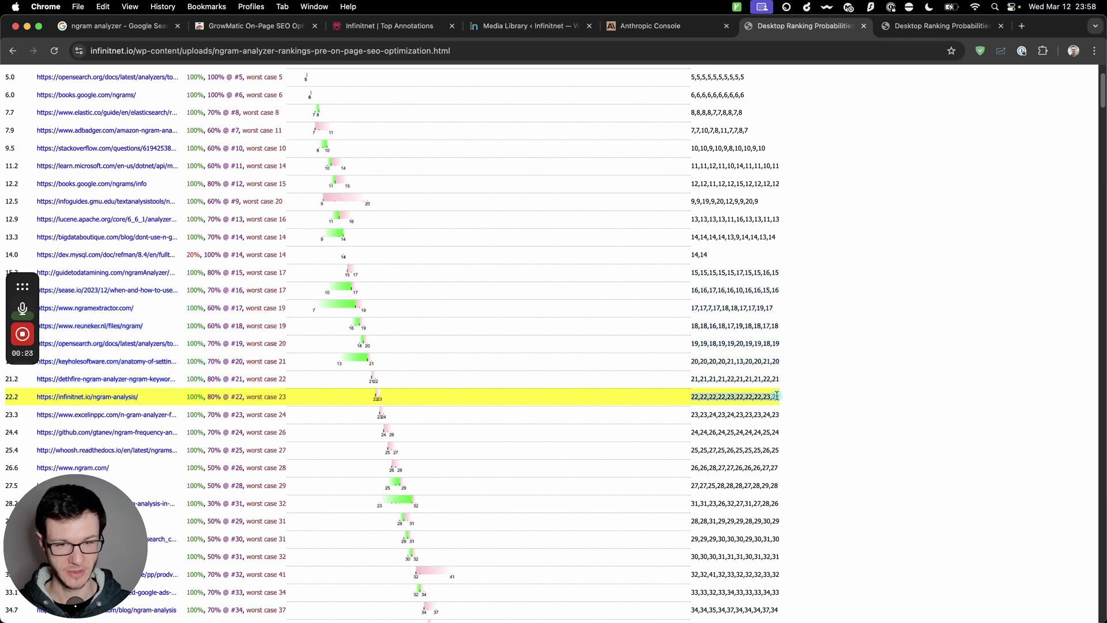
left_click(813, 401)
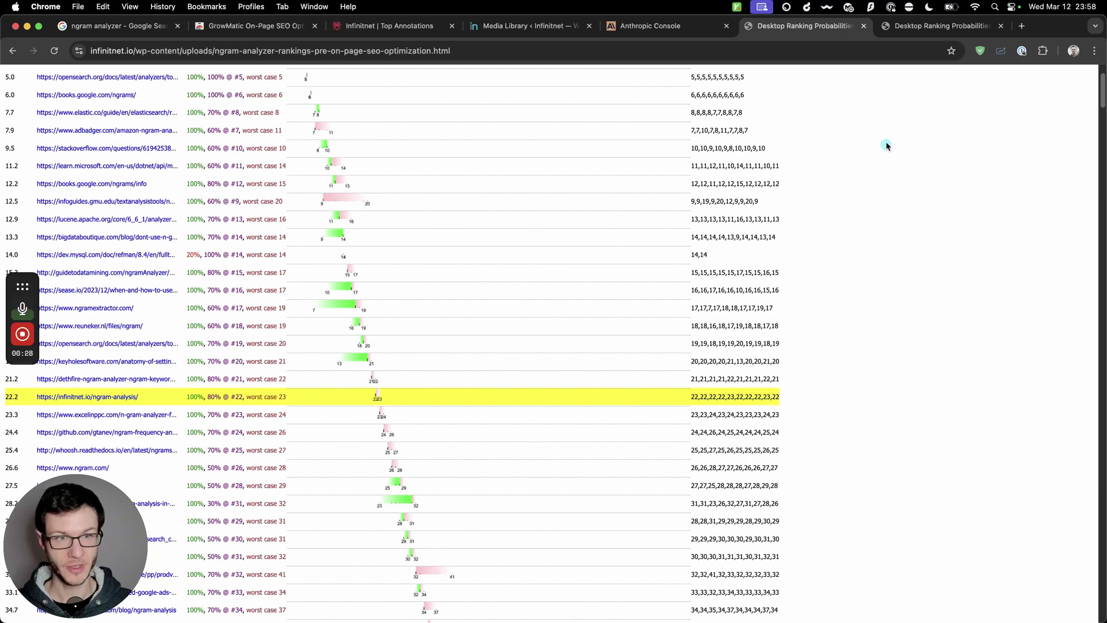
Open the newer Desktop Ranking Probabilities report and scroll to Title Variance: new title 11.6 vs 20.5
left_click(919, 30)
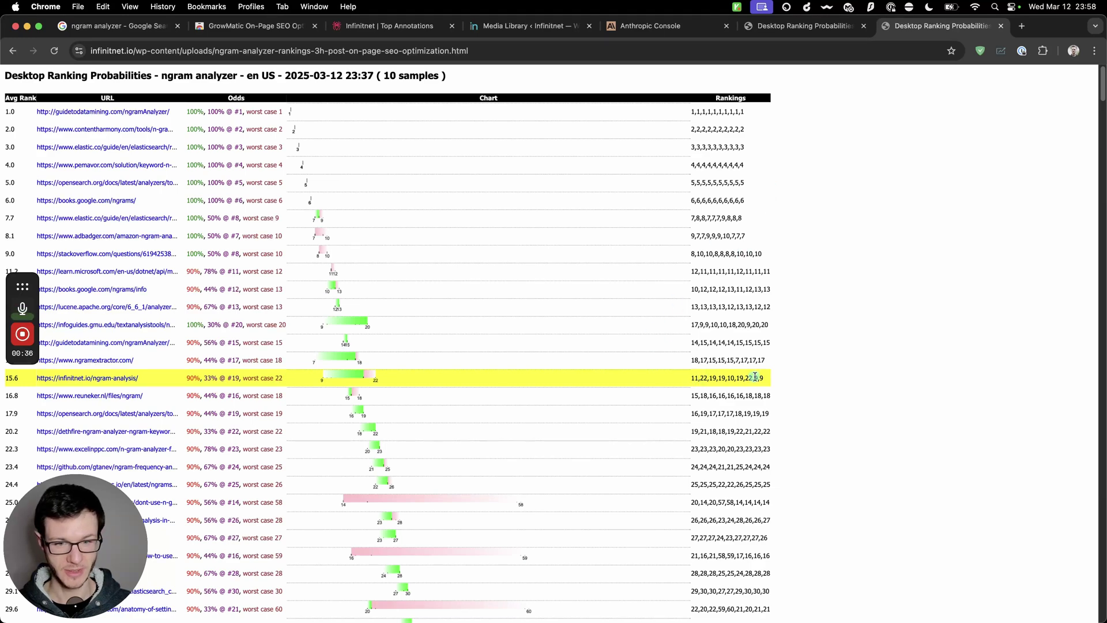
left_click(716, 376)
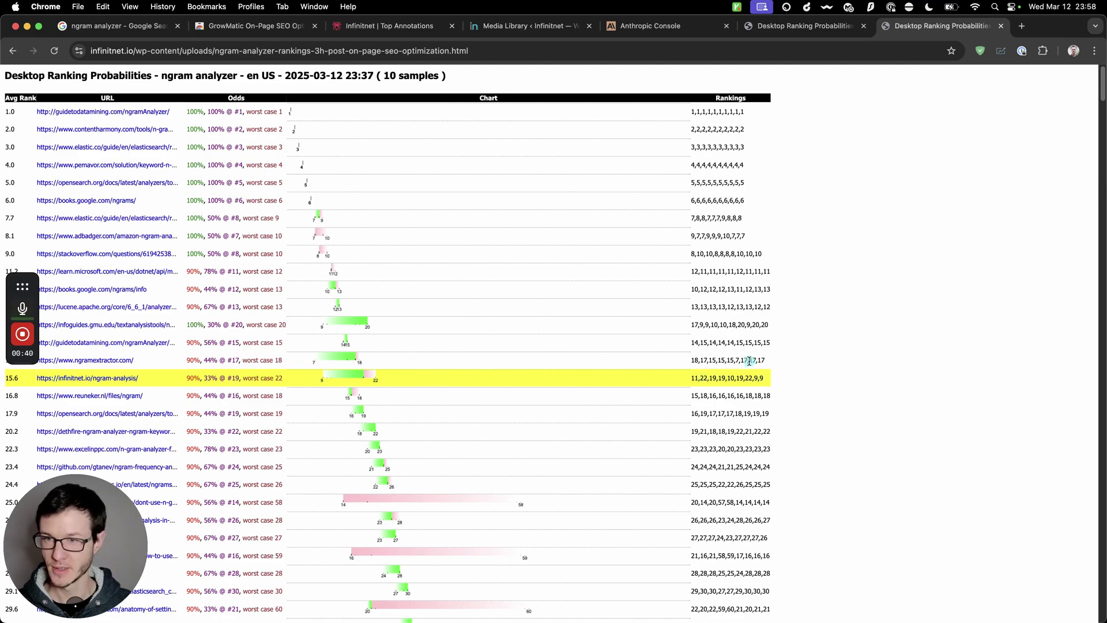
scroll(748, 360, "down", 20)
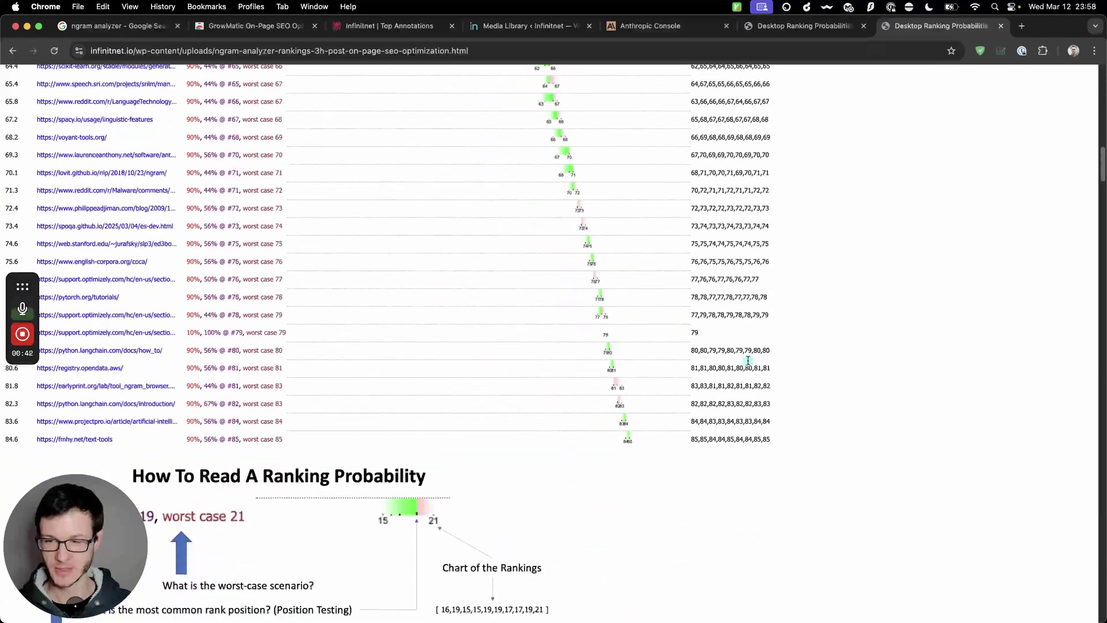
scroll(748, 360, "down", 15)
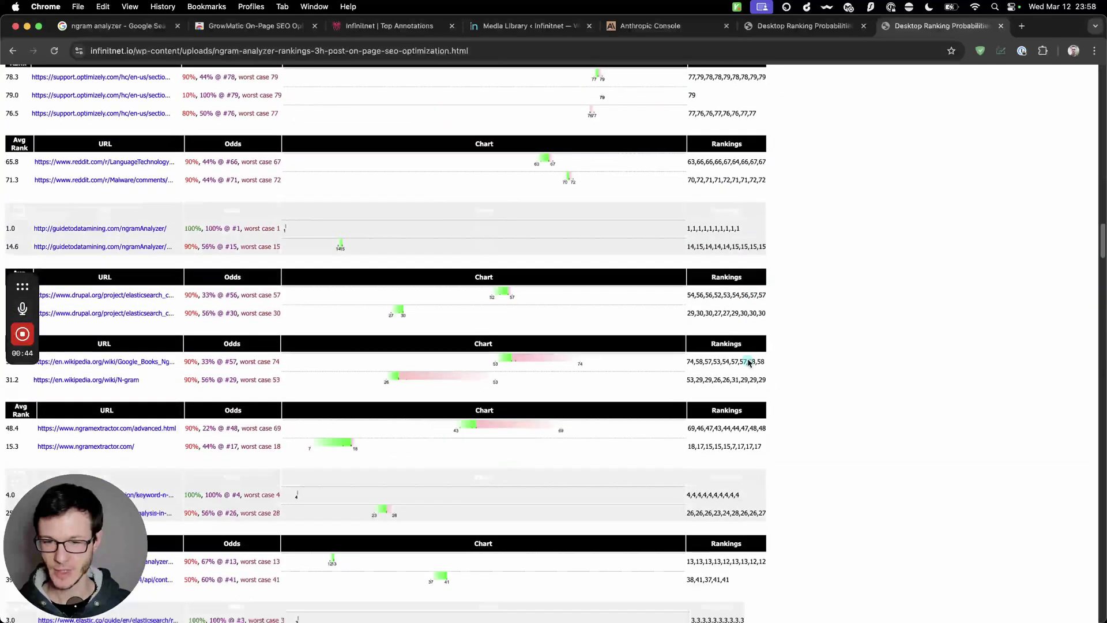
scroll(748, 361, "down", 10)
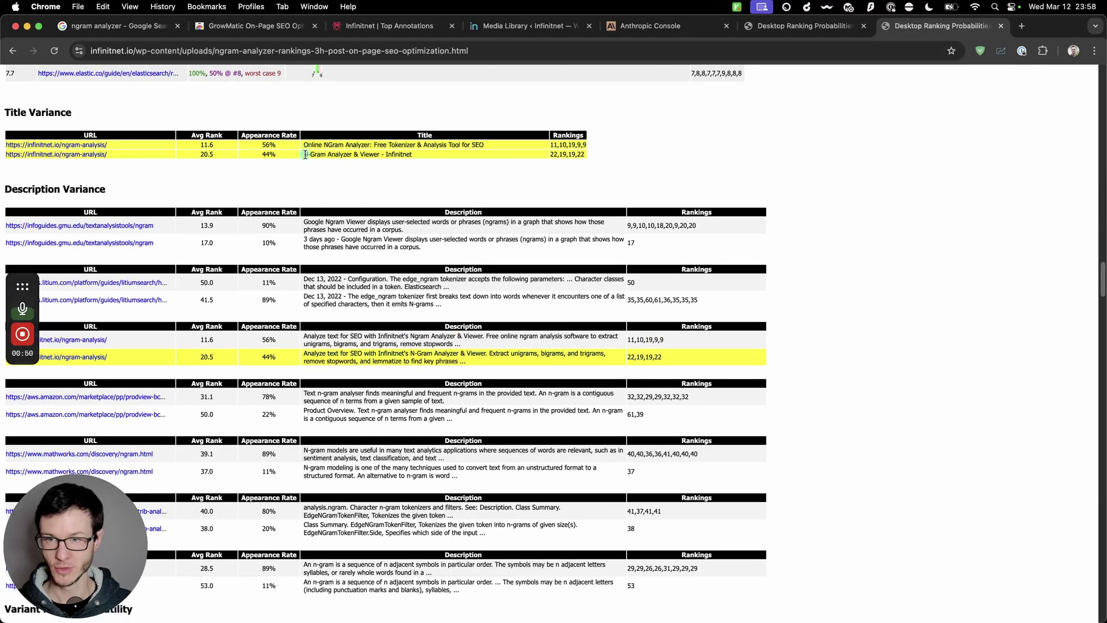
left_click_drag(304, 154, 411, 155)
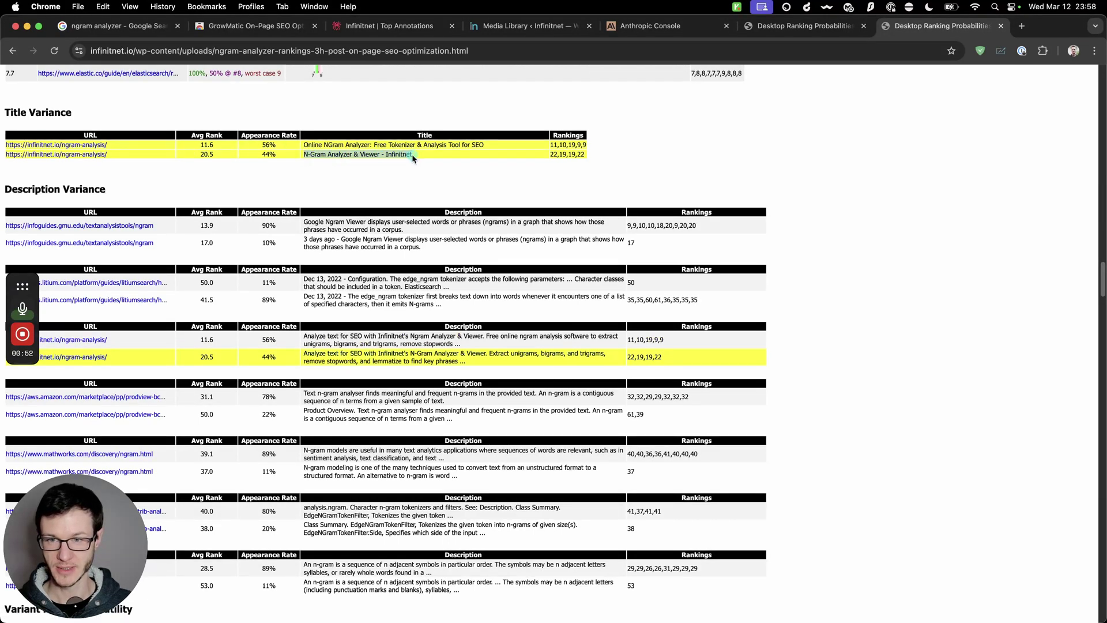
left_click(475, 155)
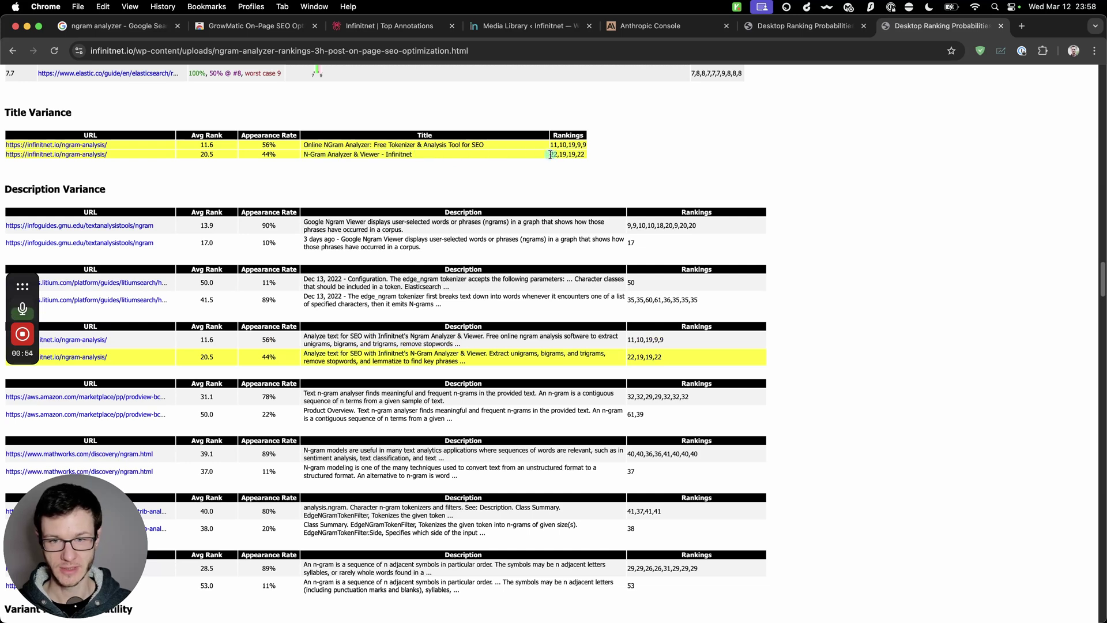
left_click_drag(551, 154, 571, 155)
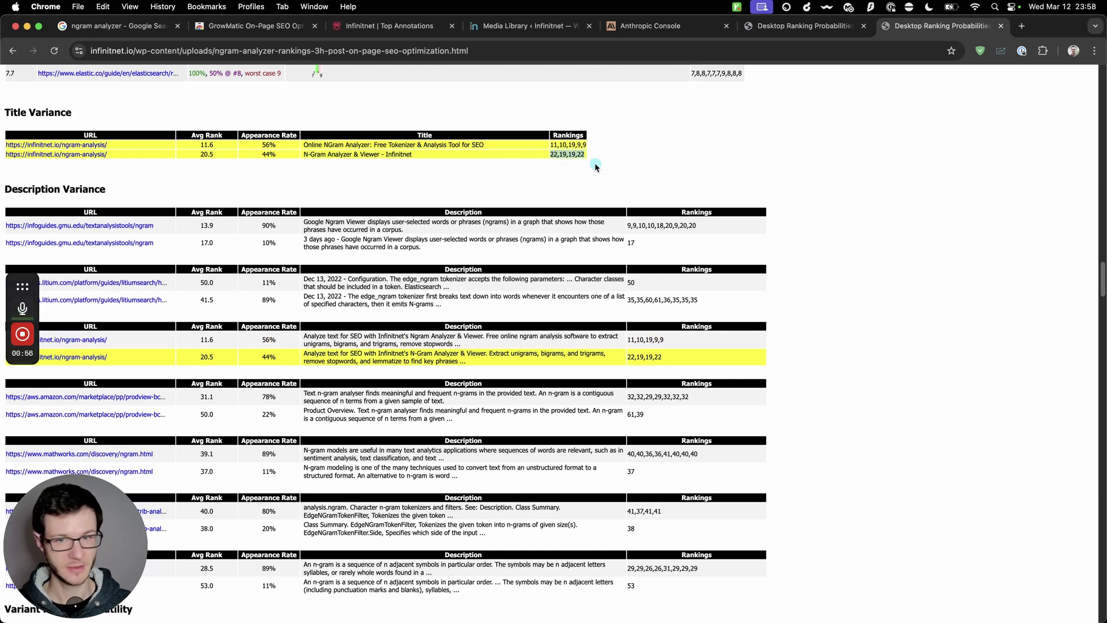
left_click(569, 157)
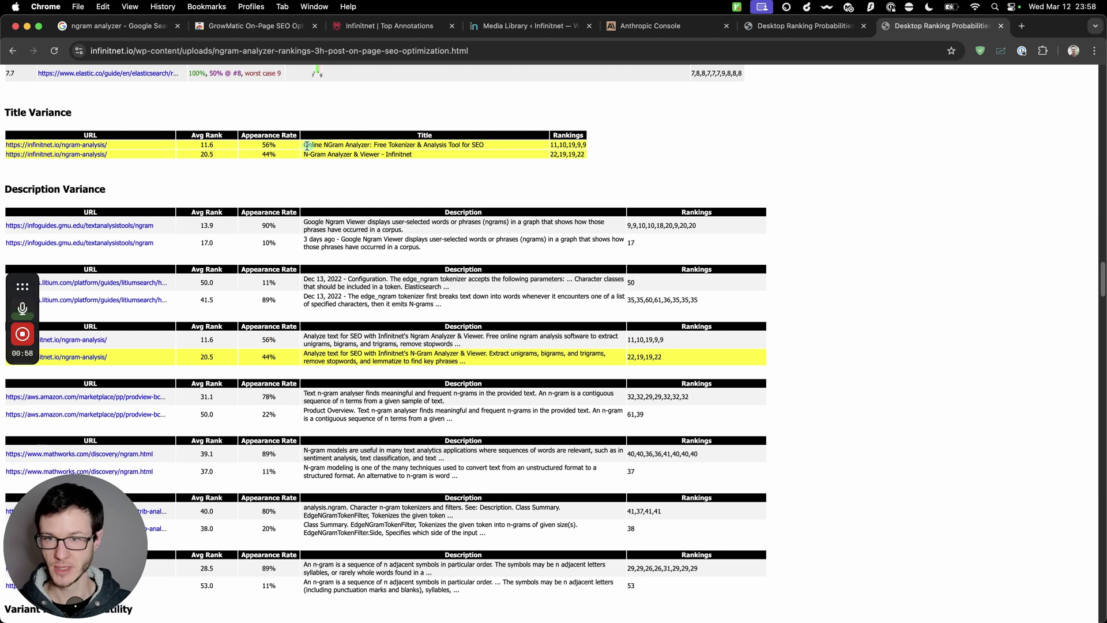
left_click_drag(305, 145, 486, 142)
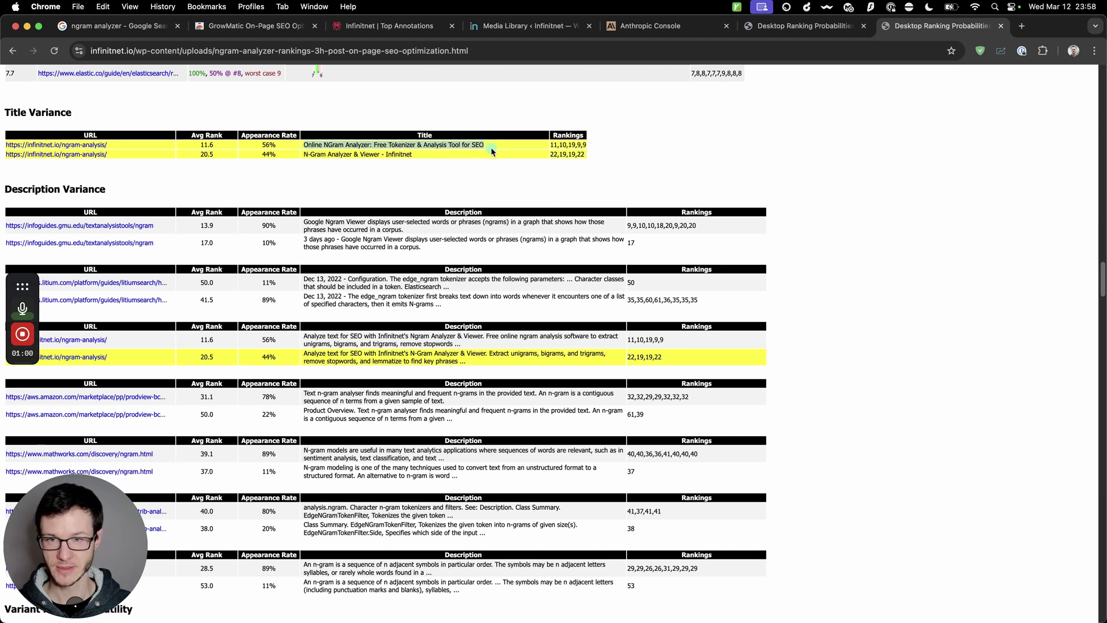
left_click(490, 152)
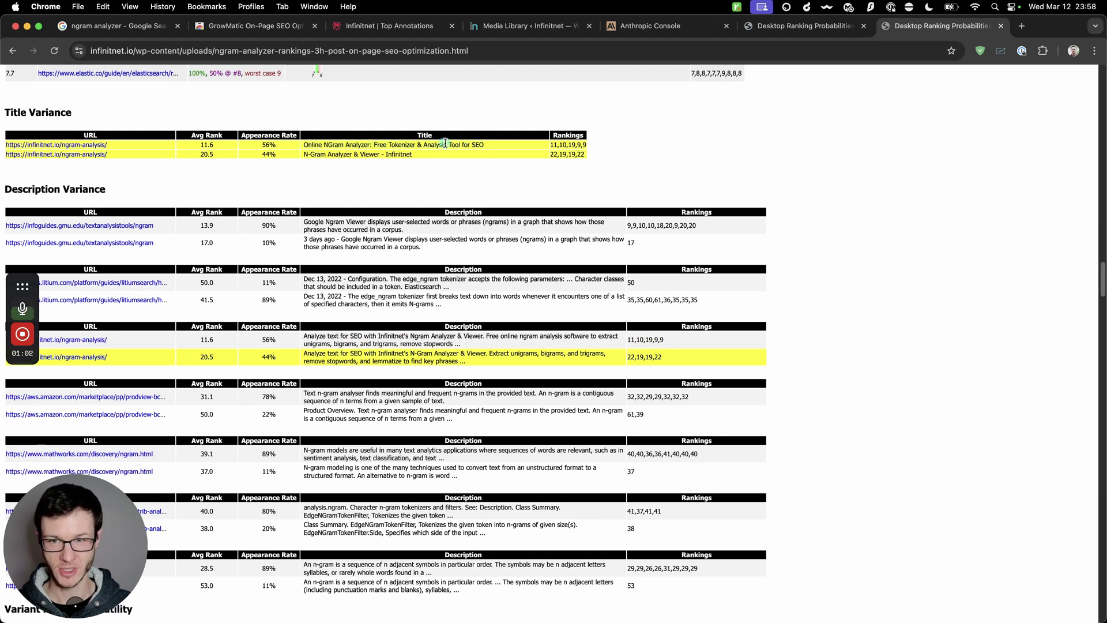
left_click_drag(305, 155, 414, 153)
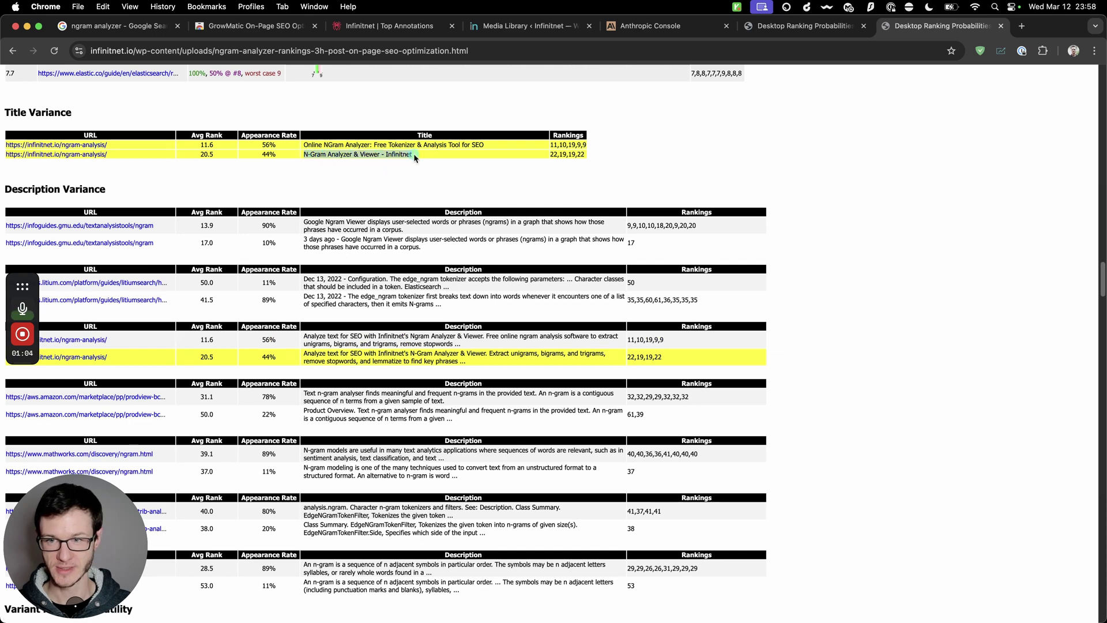
left_click(555, 153)
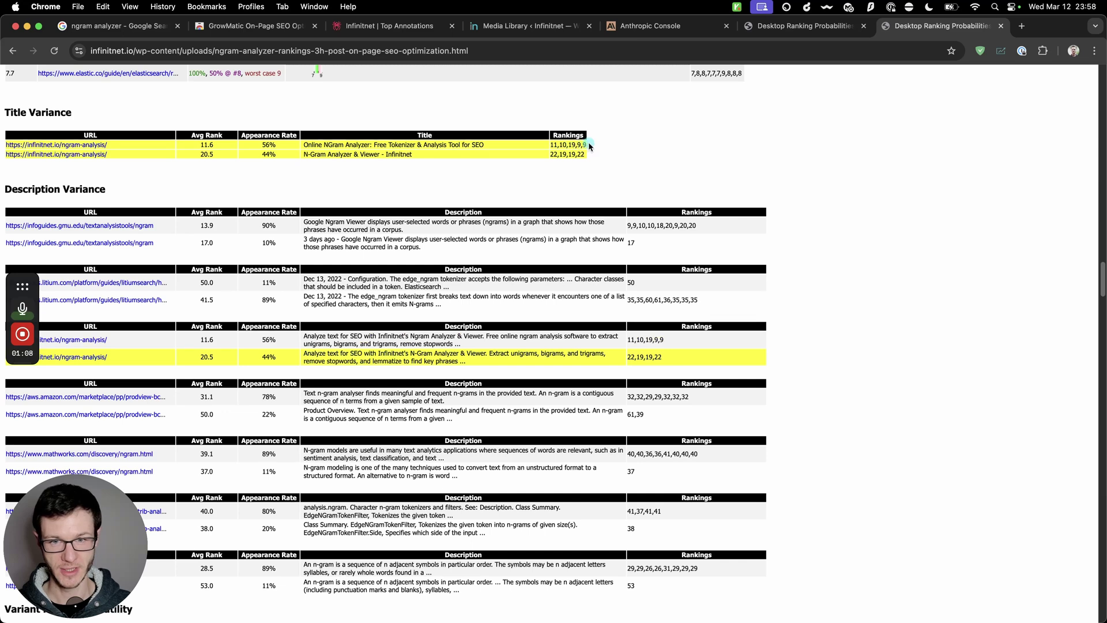
left_click_drag(588, 145, 552, 146)
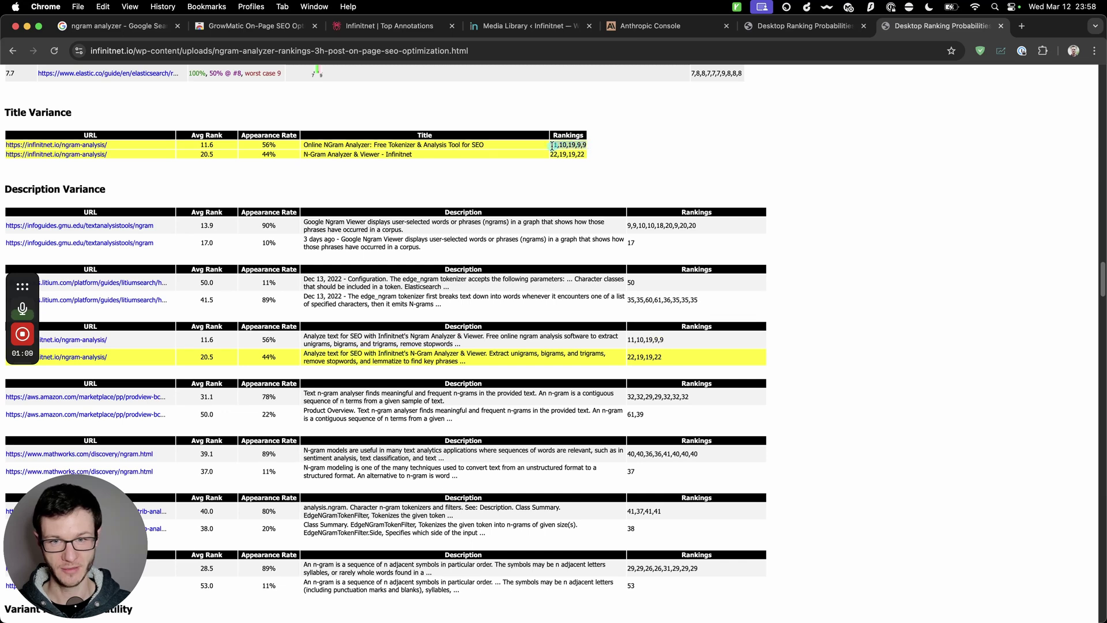
left_click(616, 154)
scroll(614, 187, "up", 4)
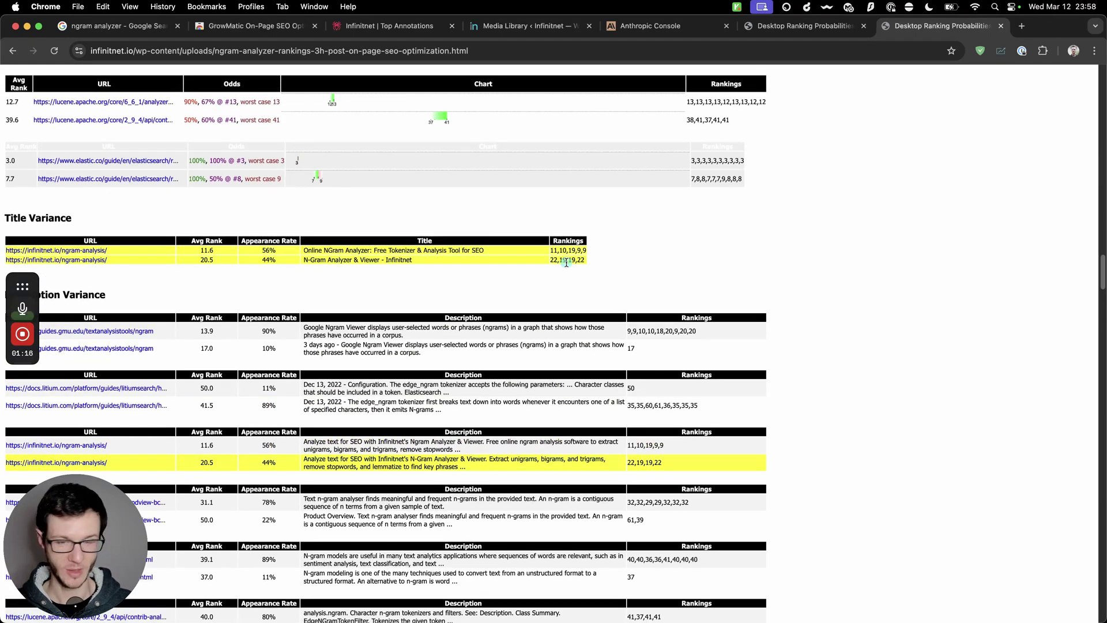
left_click(459, 263)
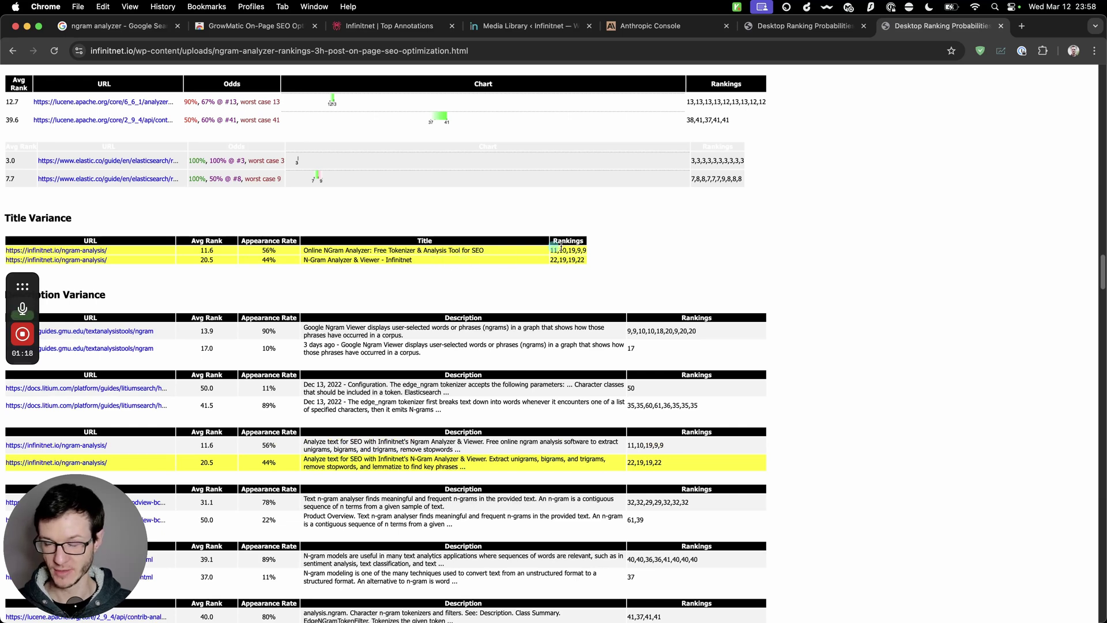
left_click(782, 284)
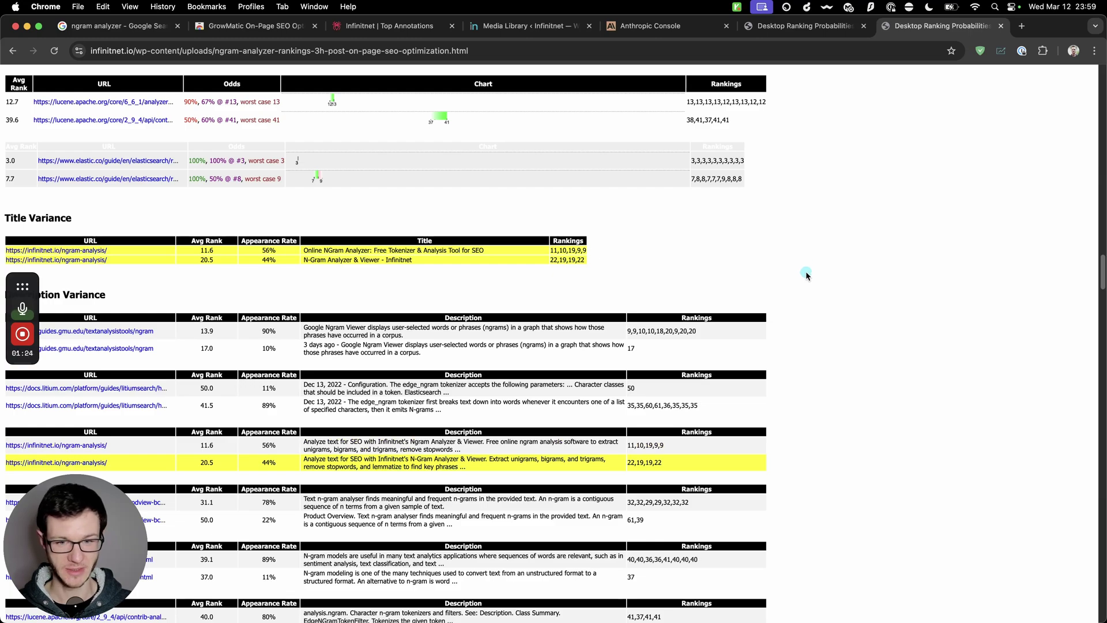
Scroll the Cora report to the ranking table showing infinitnet.io/ngram-analysis/ averaging 15.6
scroll(811, 288, "up", 20)
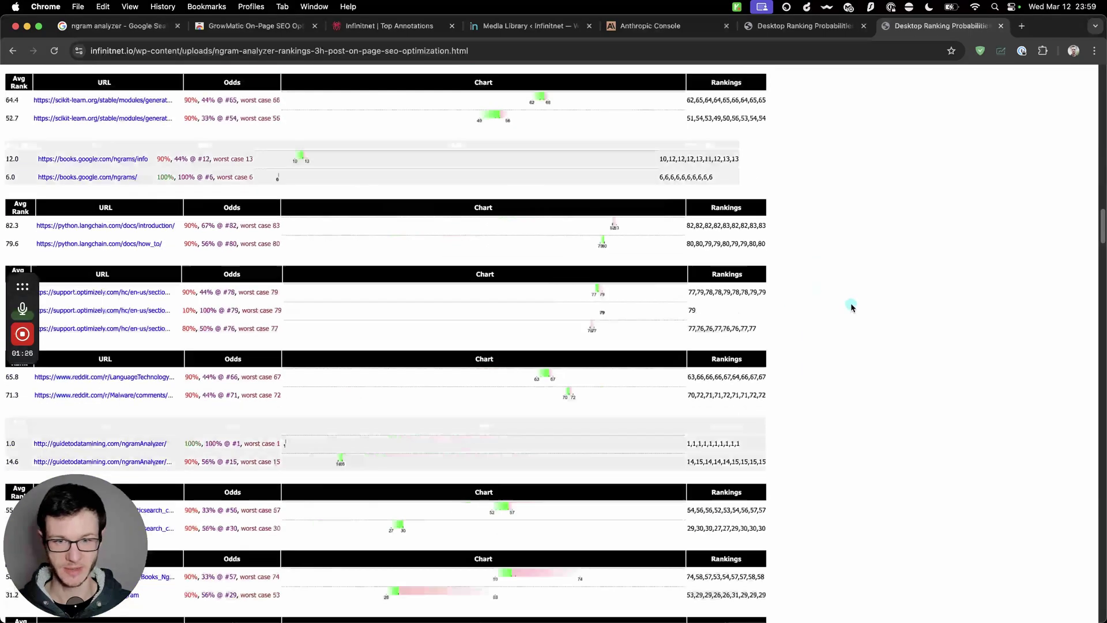
scroll(854, 308, "up", 5)
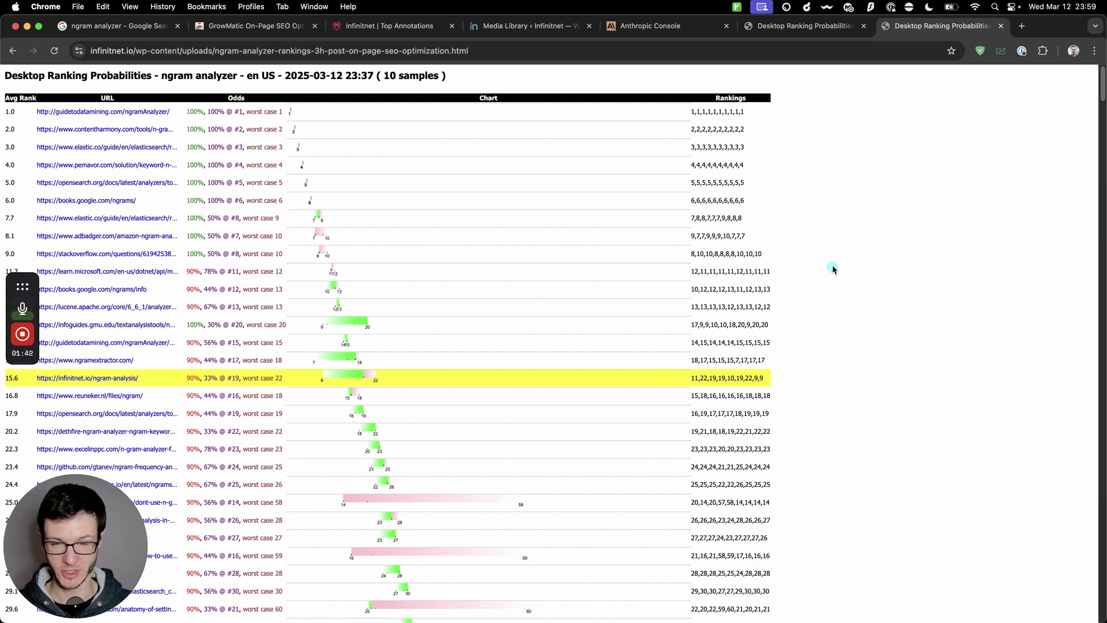
scroll(832, 268, "down", 3)
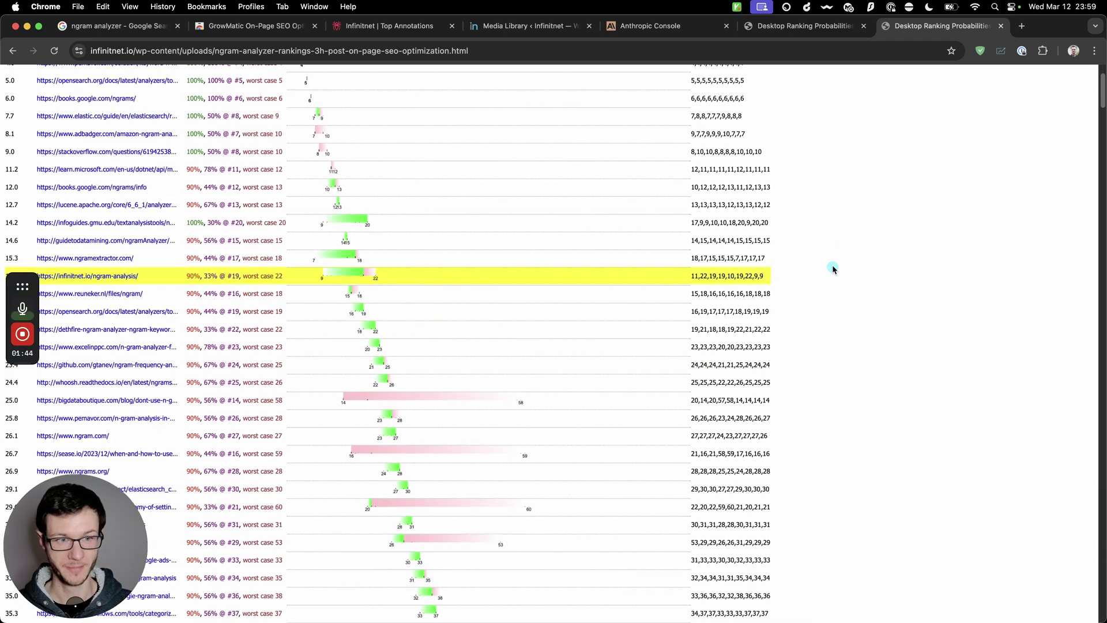
scroll(832, 268, "up", 3)
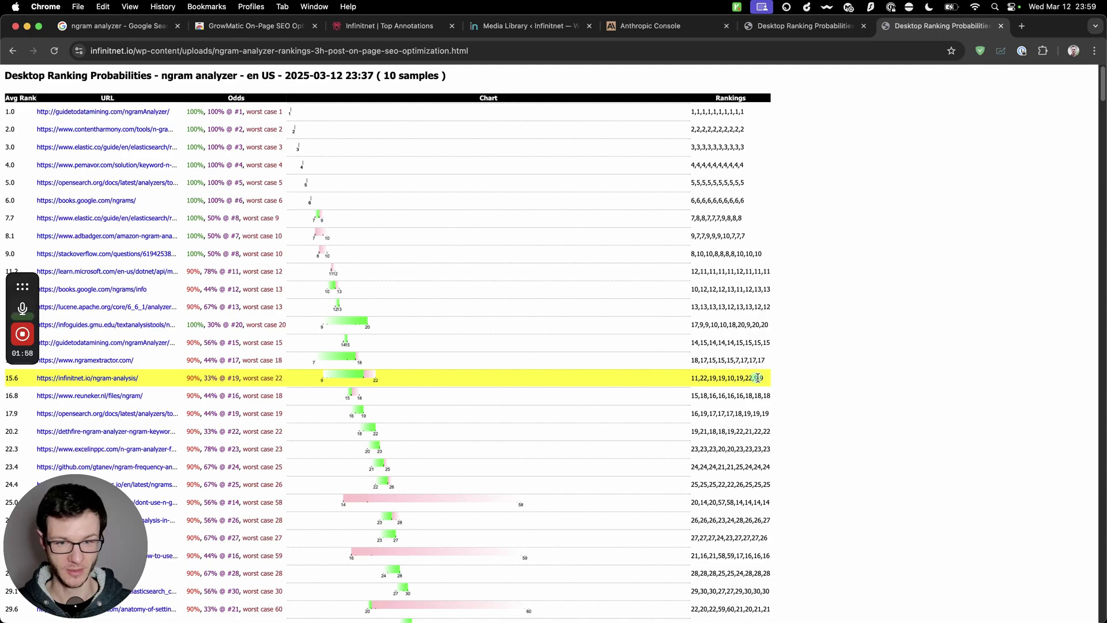
scroll(801, 377, "down", 3)
scroll(793, 362, "down", 4)
scroll(793, 362, "up", 10)
scroll(793, 362, "down", 12)
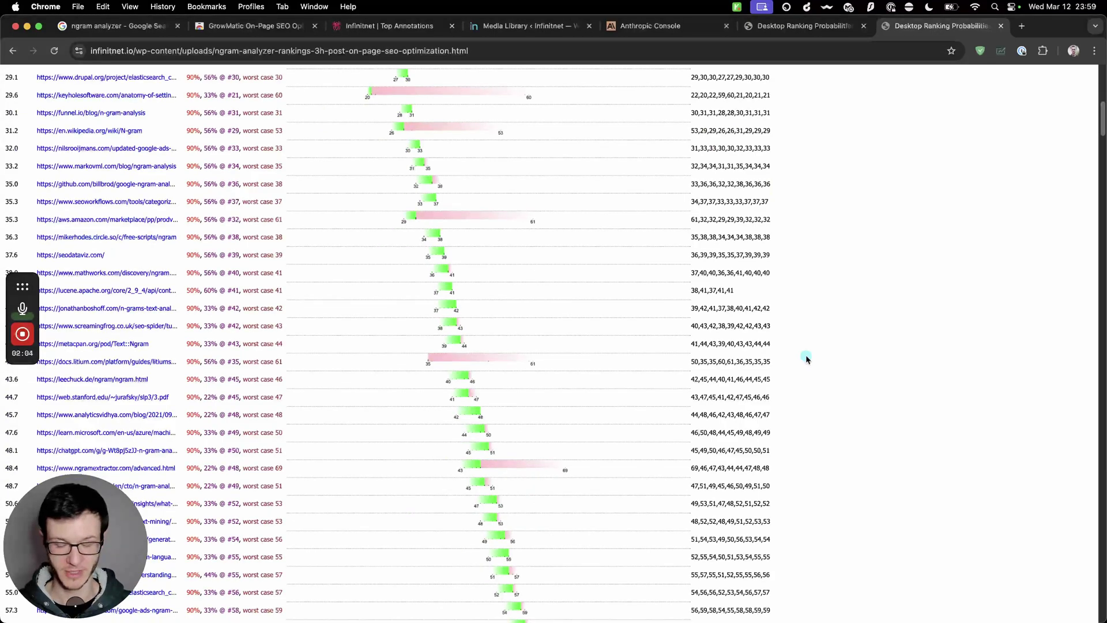
scroll(805, 359, "up", 12)
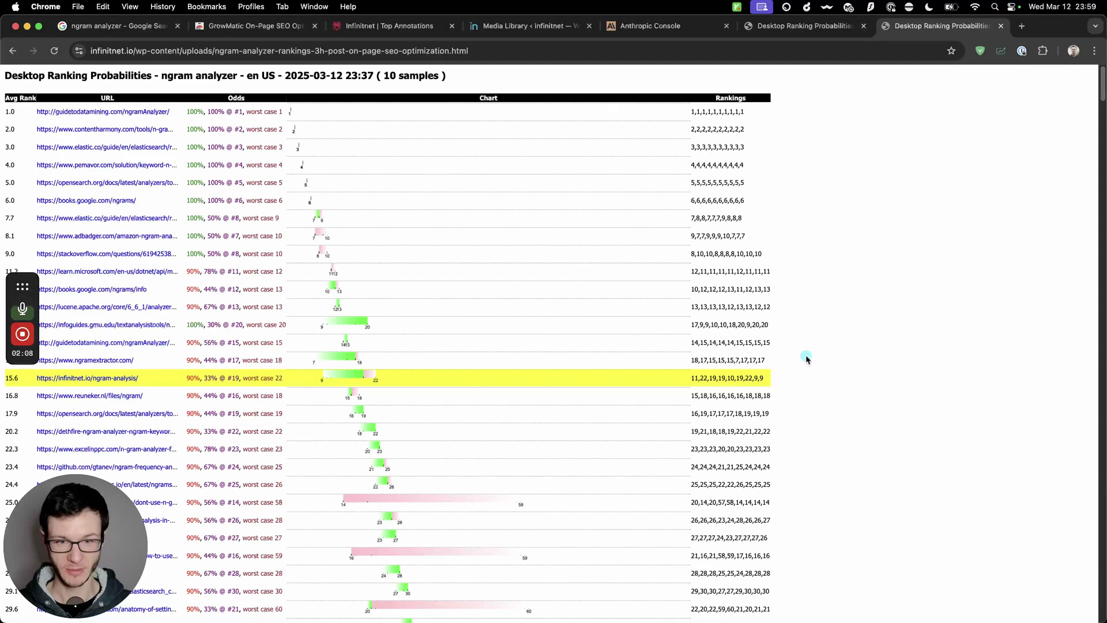
scroll(804, 355, "down", 2)
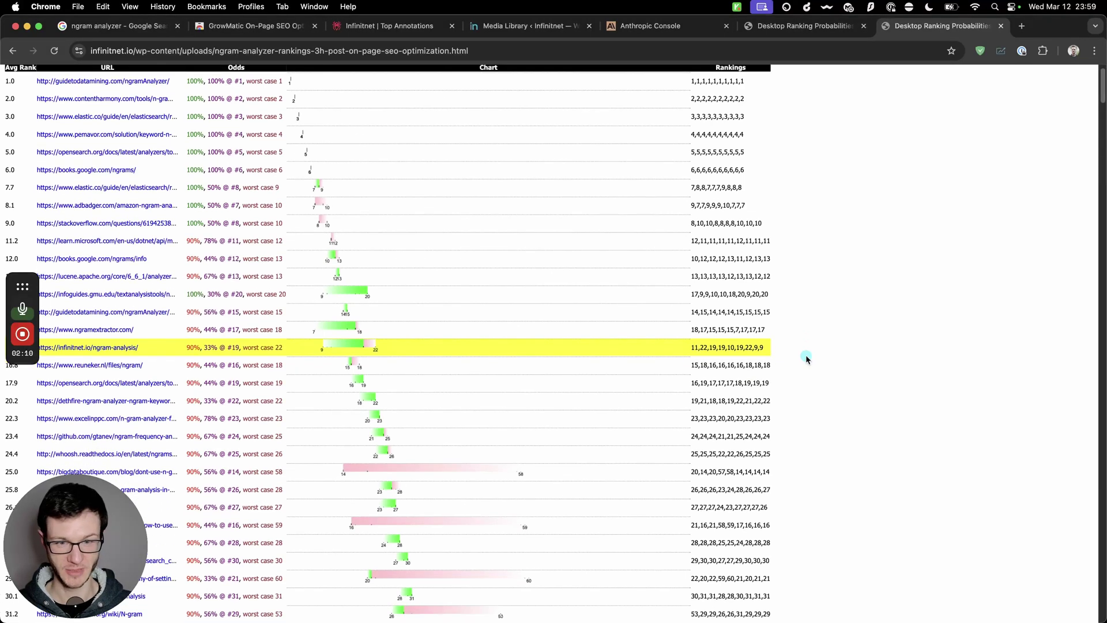
scroll(805, 354, "up", 2)
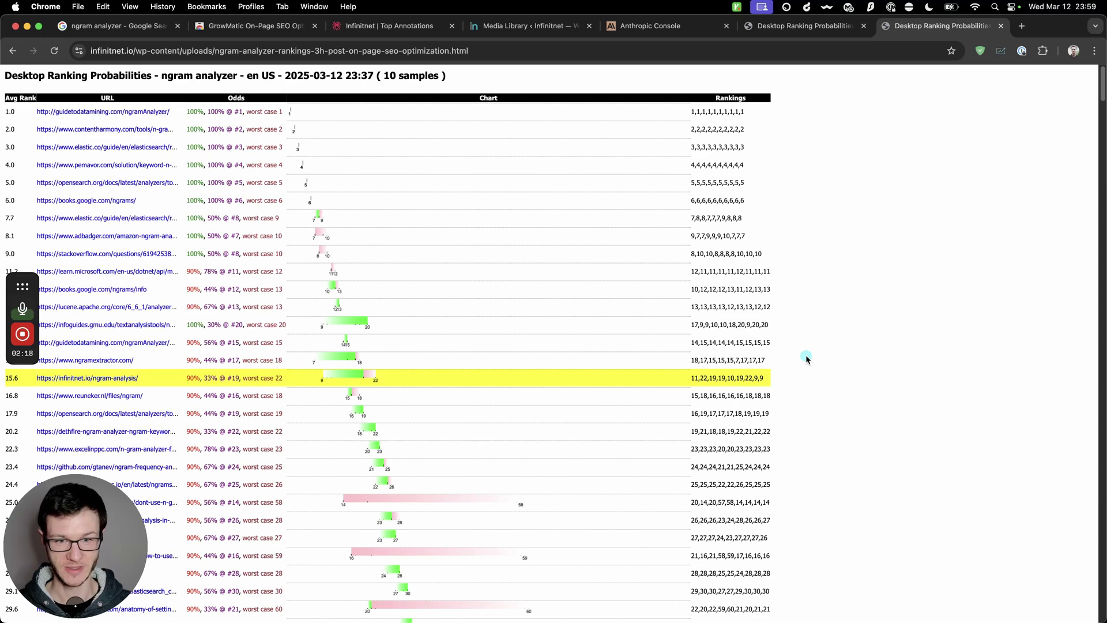
scroll(806, 359, "down", 5)
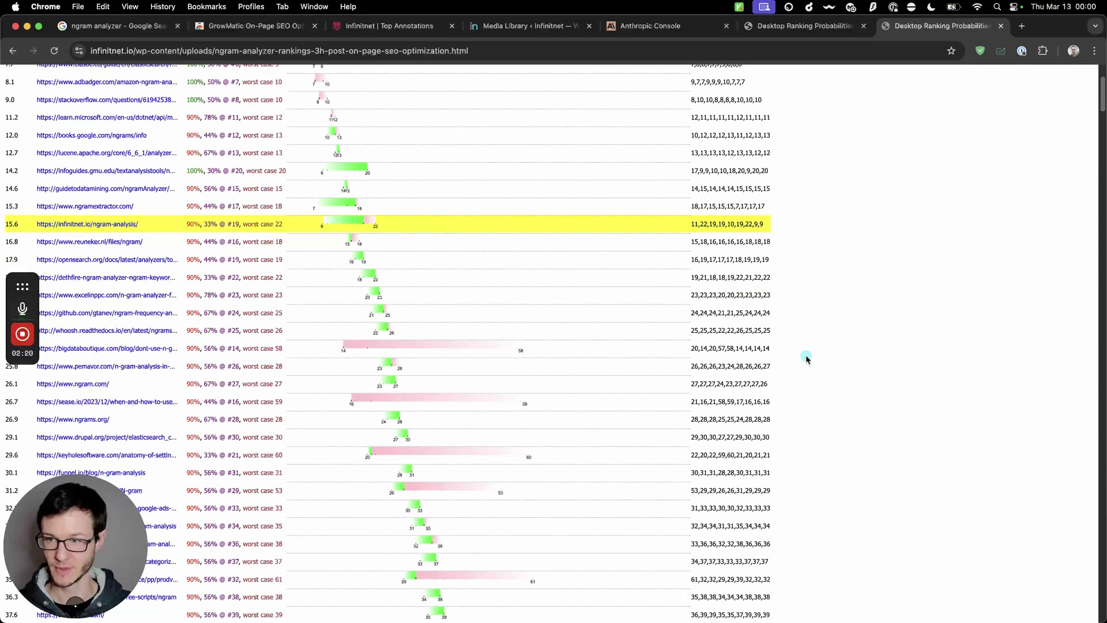
scroll(806, 358, "down", 2)
scroll(806, 359, "up", 7)
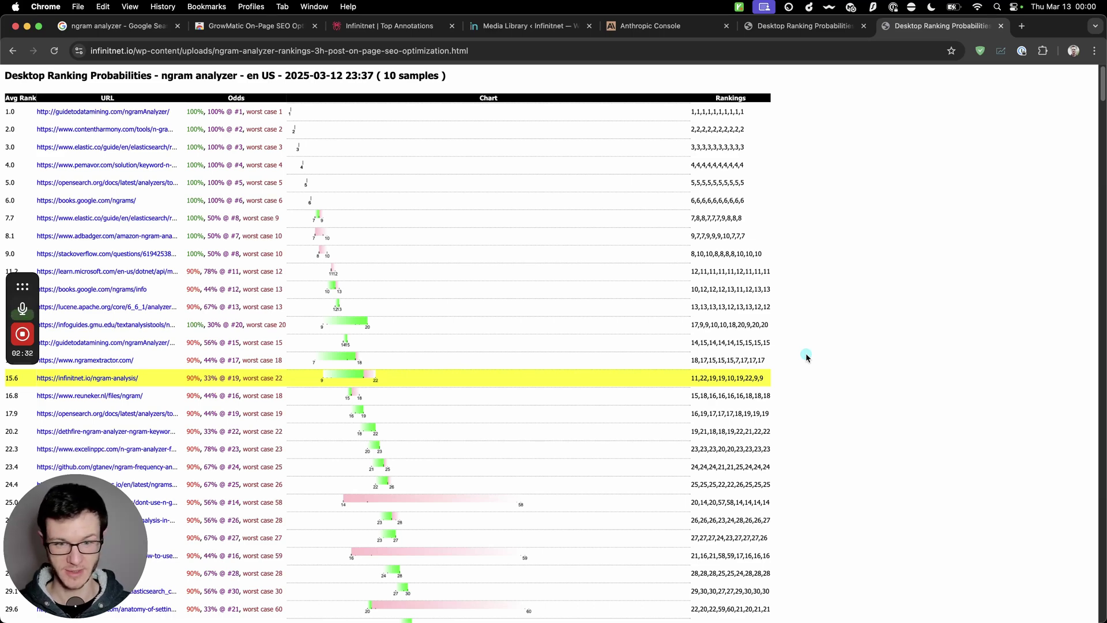
scroll(806, 357, "down", 3)
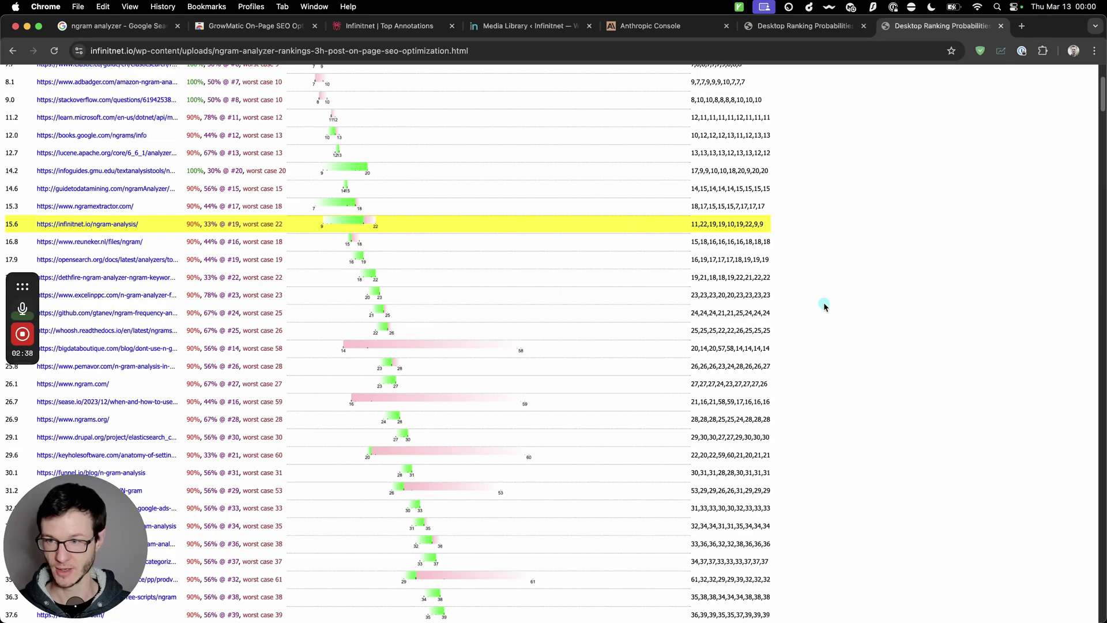
scroll(824, 307, "down", 2)
scroll(825, 306, "up", 5)
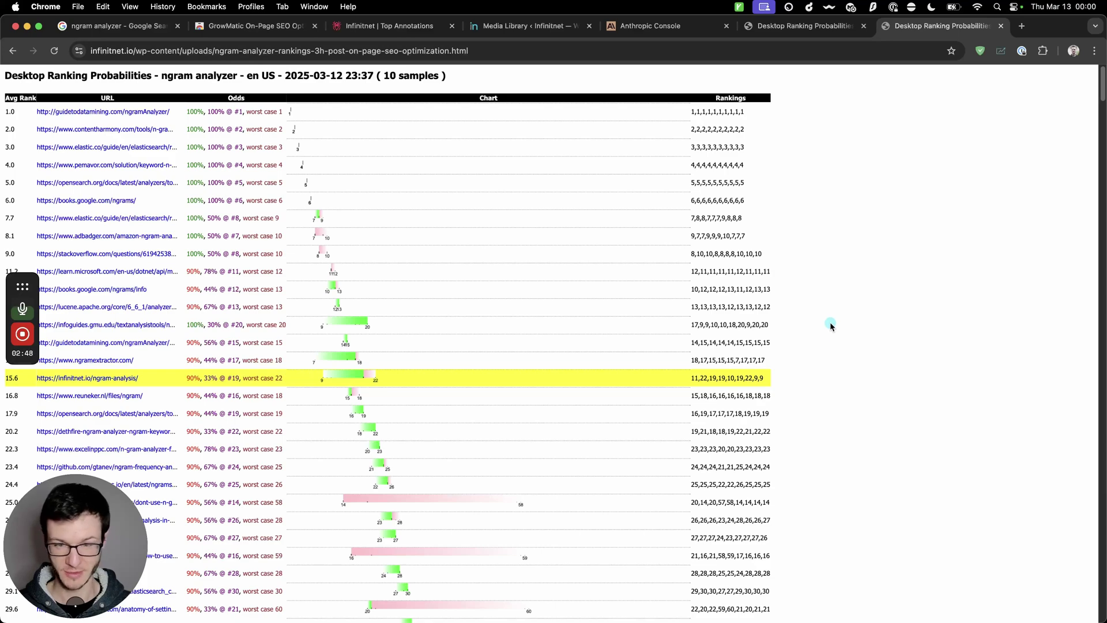
scroll(830, 325, "down", 5)
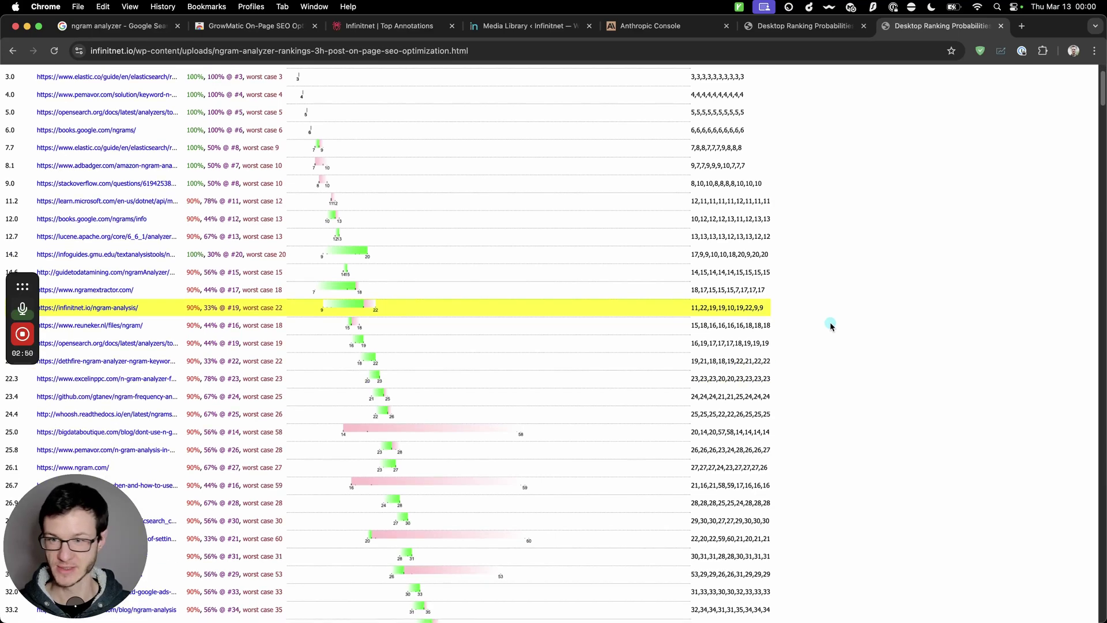
scroll(830, 325, "up", 5)
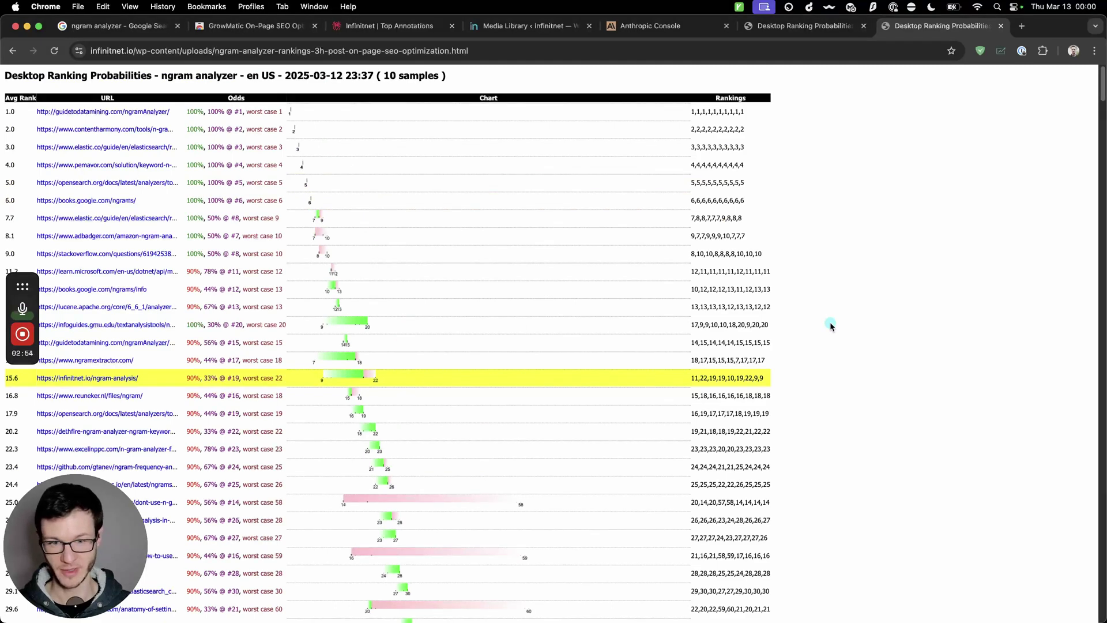
scroll(829, 322, "down", 5)
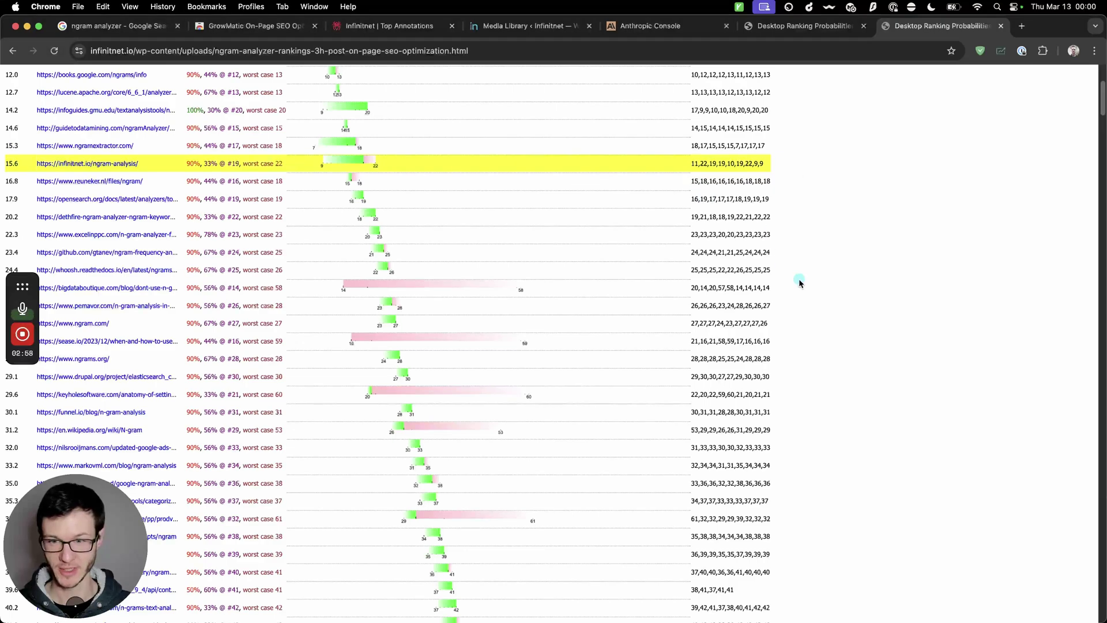
scroll(850, 297, "up", 5)
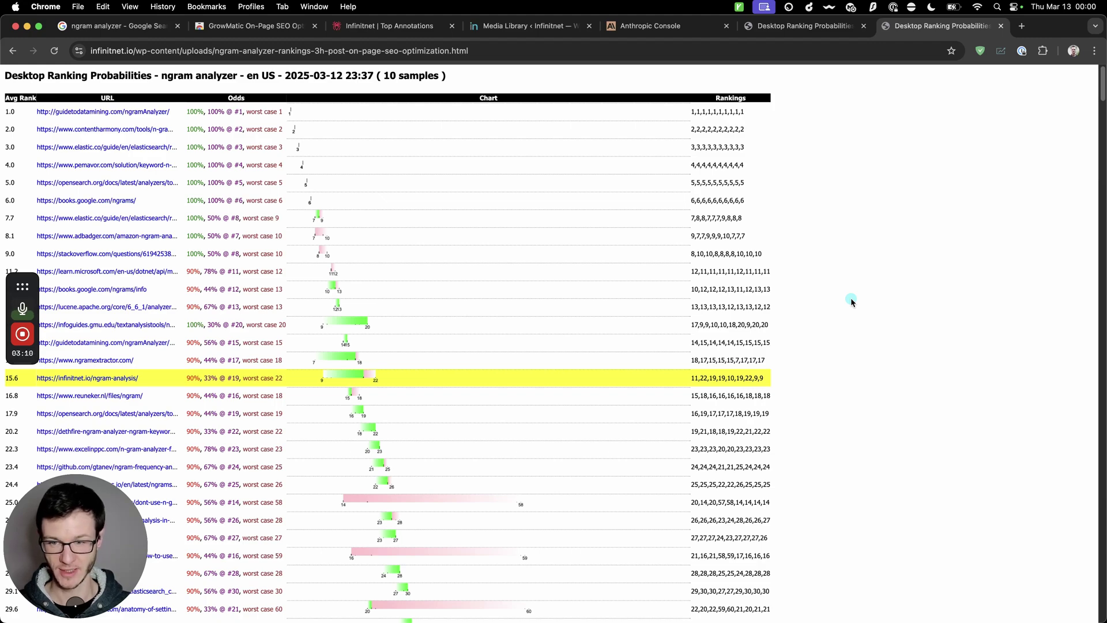
scroll(848, 299, "down", 5)
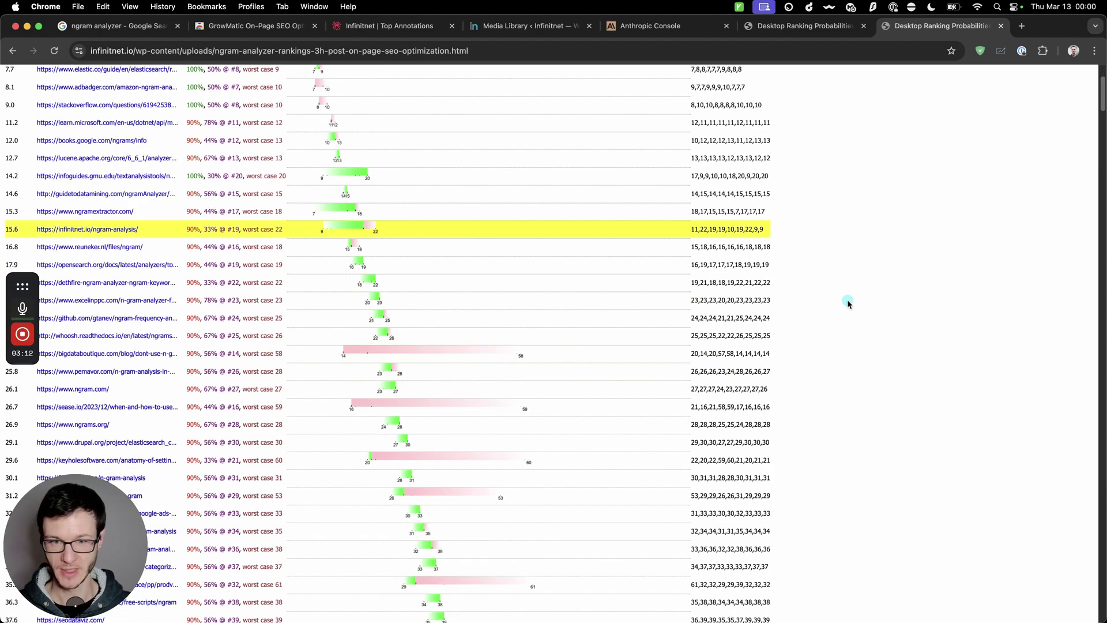
scroll(846, 299, "up", 5)
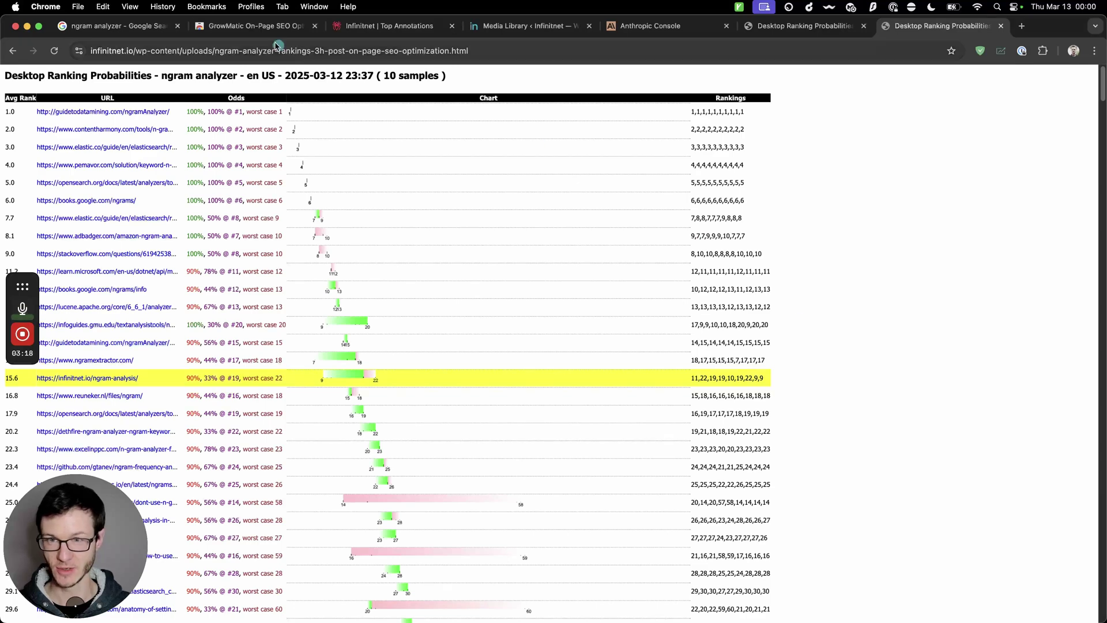
left_click(242, 26)
Scroll the GrowMatic On-Page SEO Optimizer Web Store listing, rated 4.9 from 33 ratings
scroll(718, 276, "down", 3)
scroll(742, 282, "up", 3)
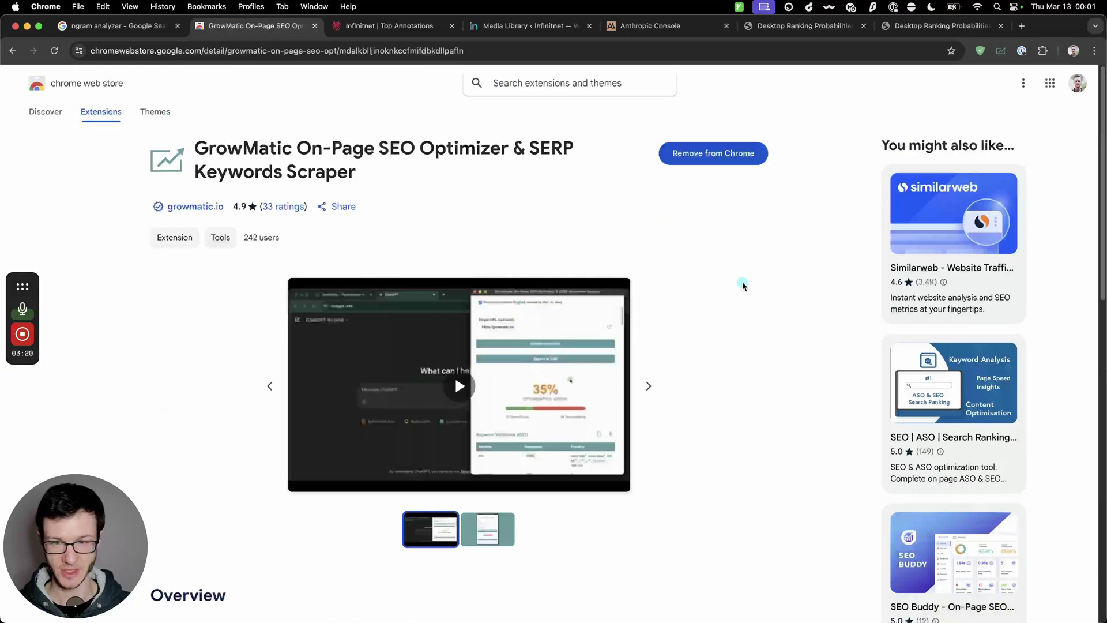